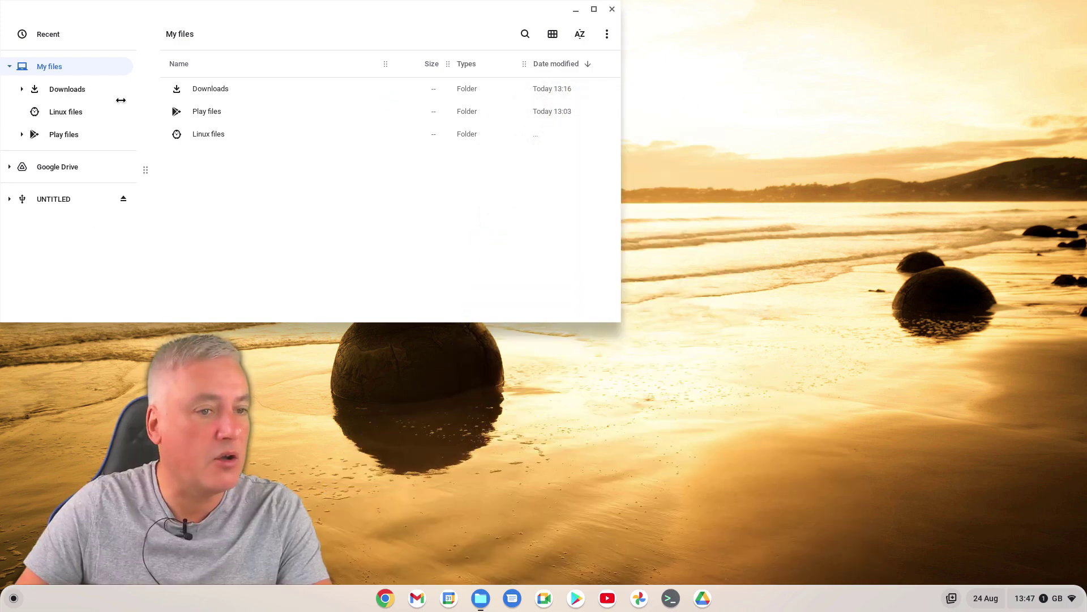
# - Play Target Fuse - French Fuse.mp3 from the MP3 Files folder in Downloads and close the media player
pyautogui.click(72, 89)
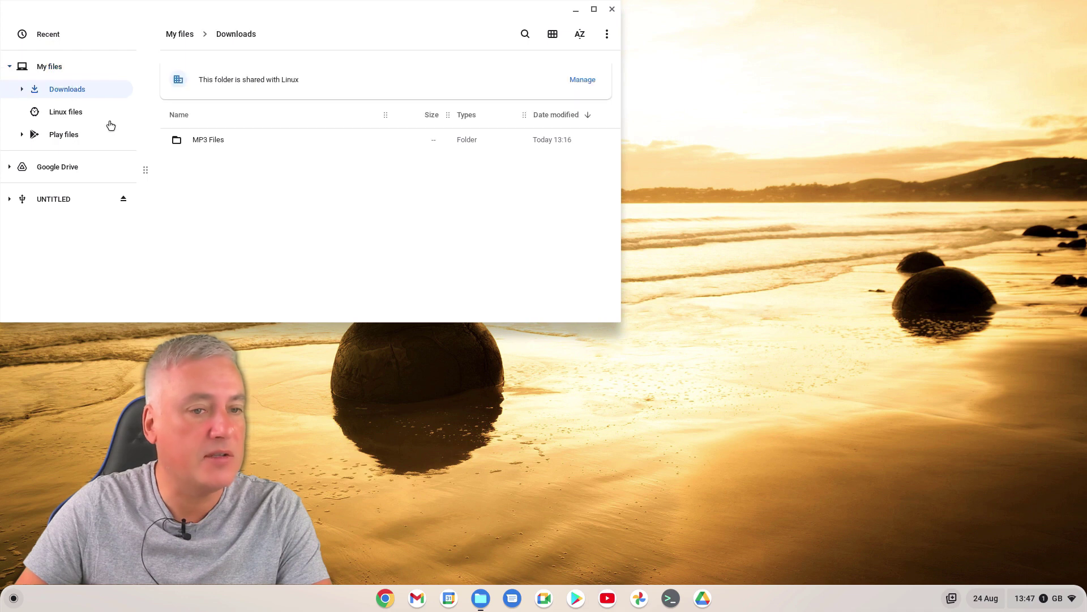
pyautogui.doubleClick(209, 140)
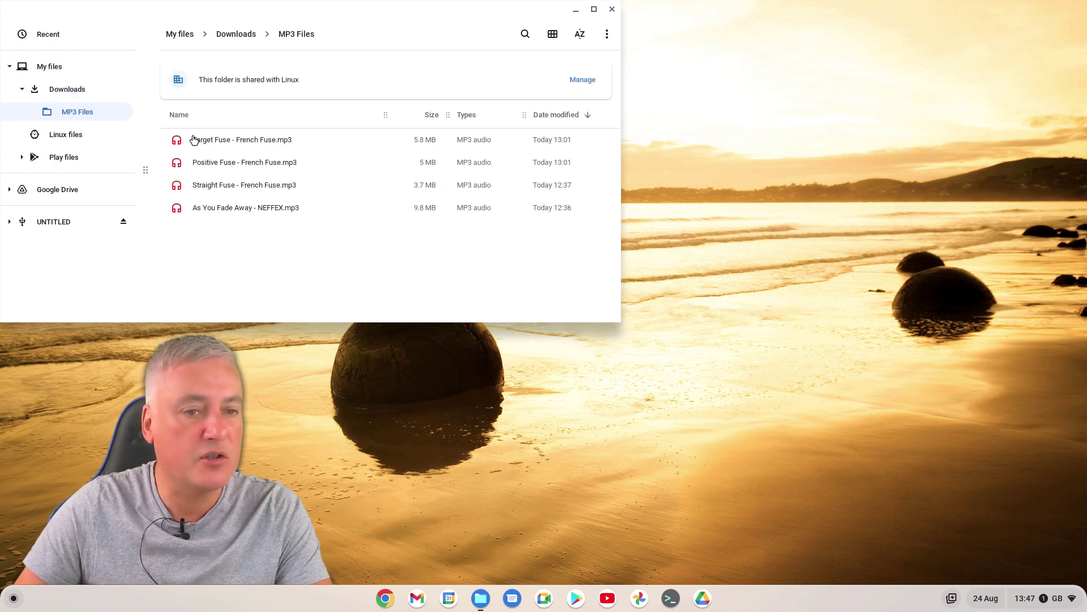
pyautogui.doubleClick(249, 141)
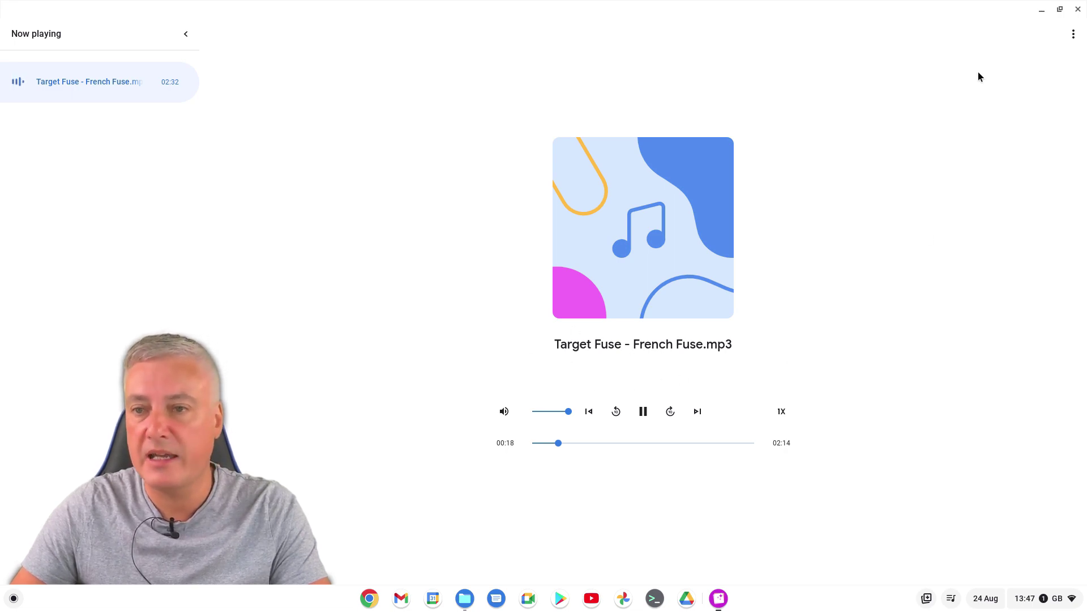
pyautogui.click(1078, 10)
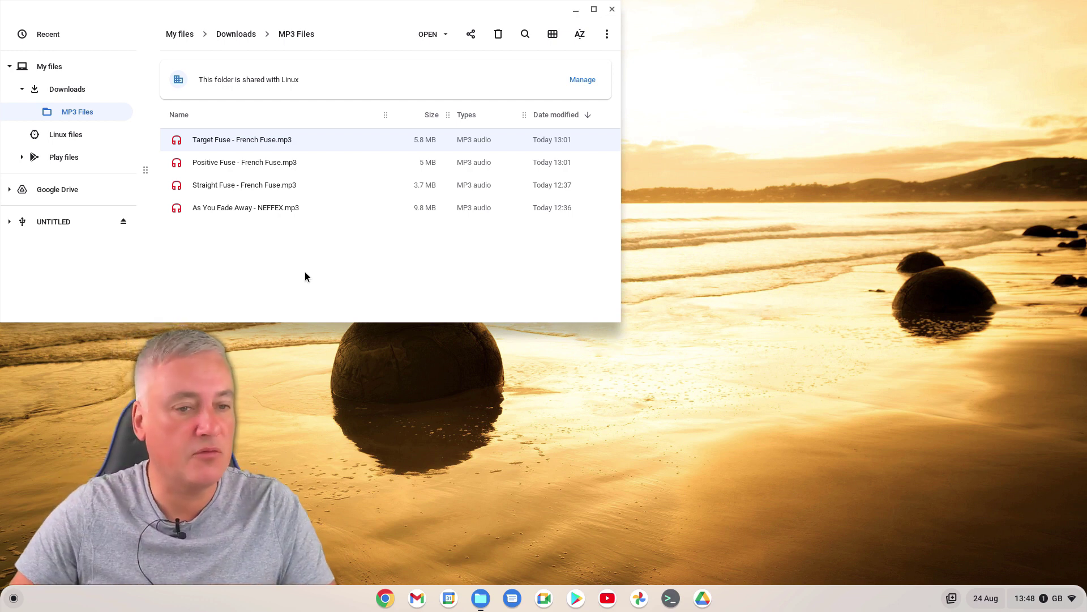
# - Switch to Chrome, search Google for "chrome web store" and open the Chrome Web Store
pyautogui.click(386, 601)
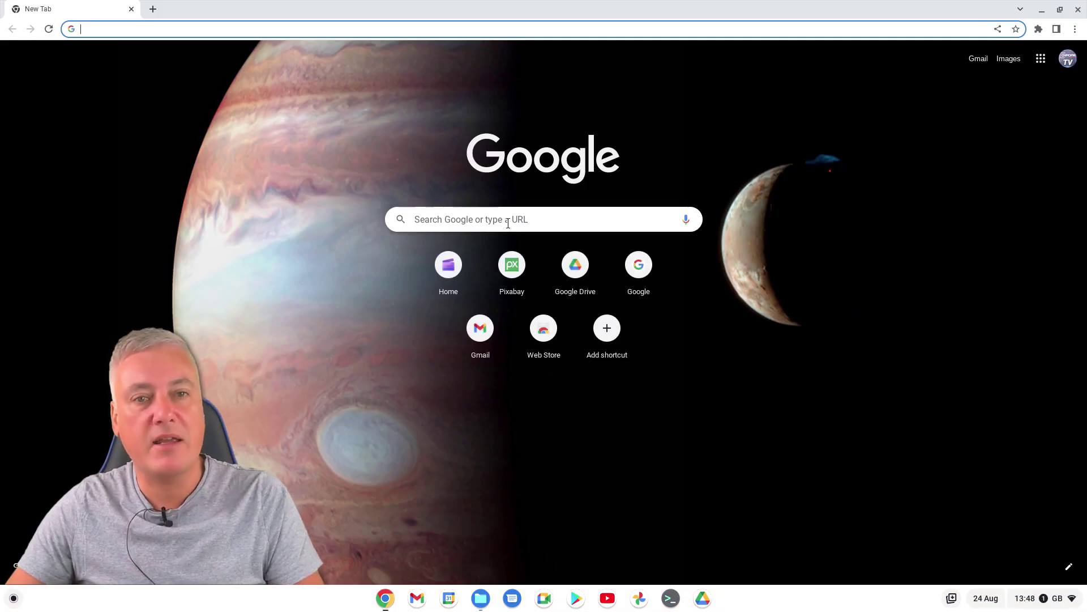
pyautogui.click(508, 223)
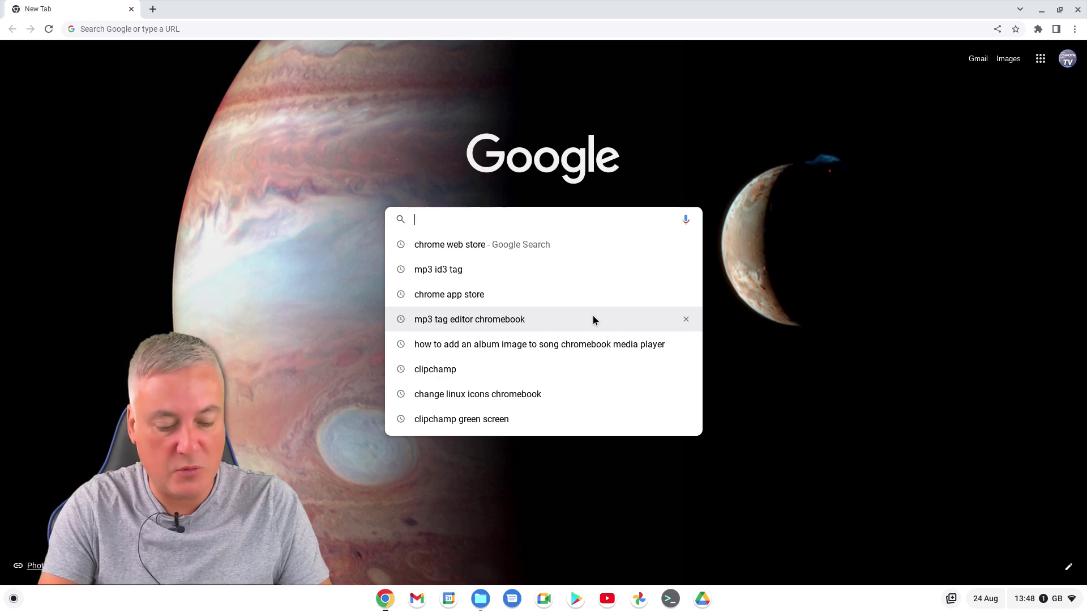
pyautogui.write('chrome web store')
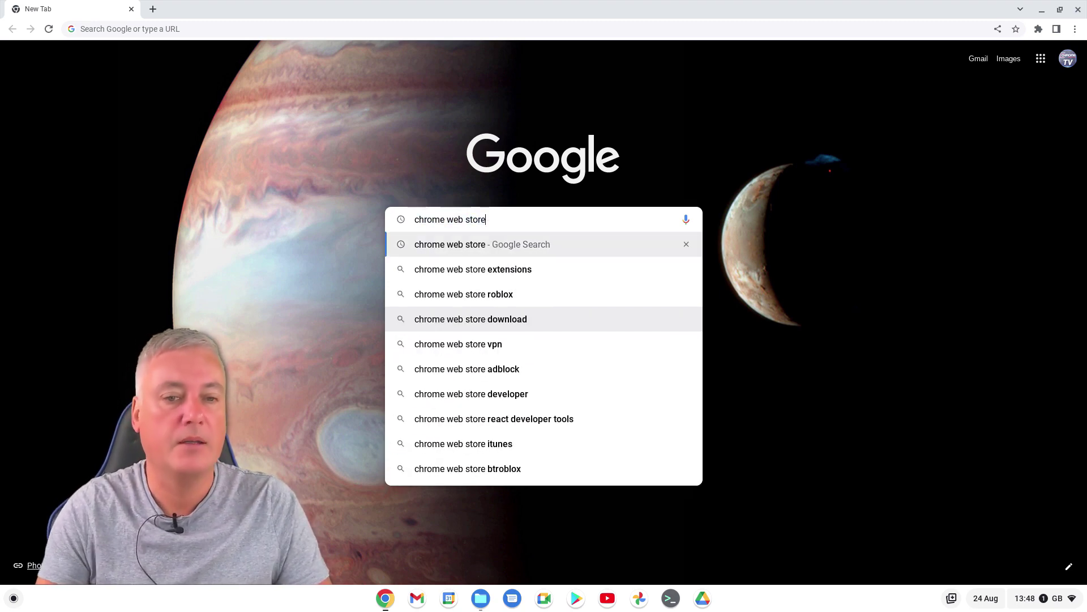
pyautogui.press('Return')
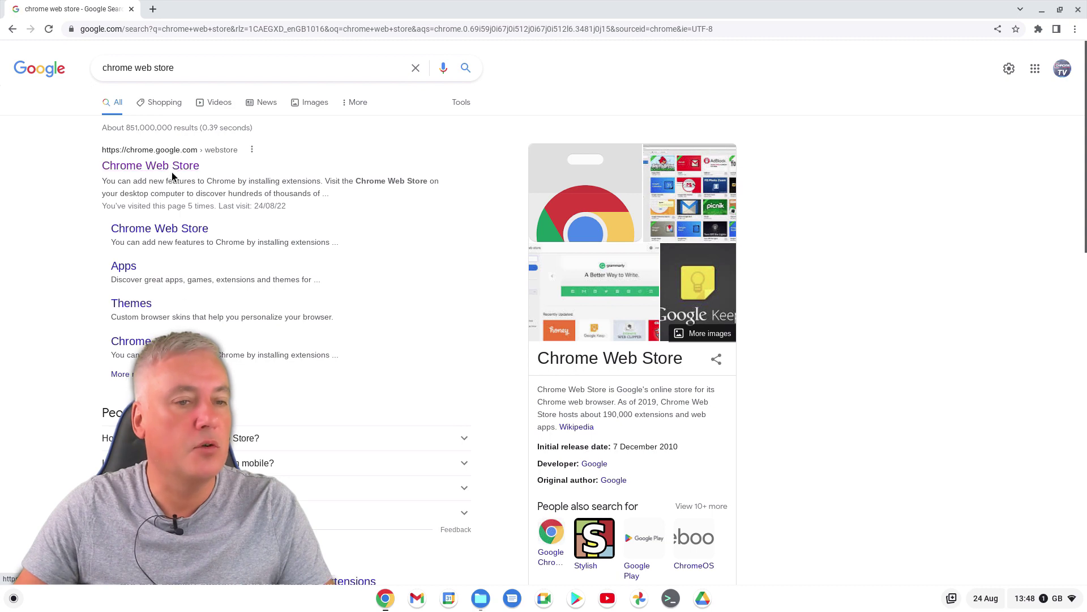
pyautogui.click(170, 166)
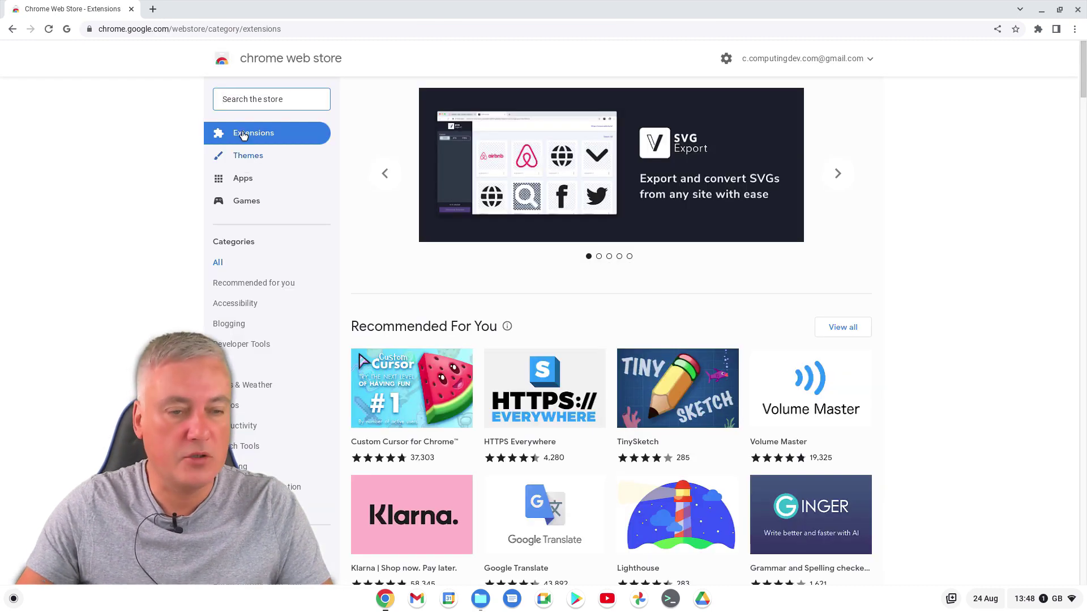
# - Search the store for "mp3 tag" and visit the website of the MP3 ID3 Tag Editor app
pyautogui.click(243, 98)
pyautogui.write('mp3 ')
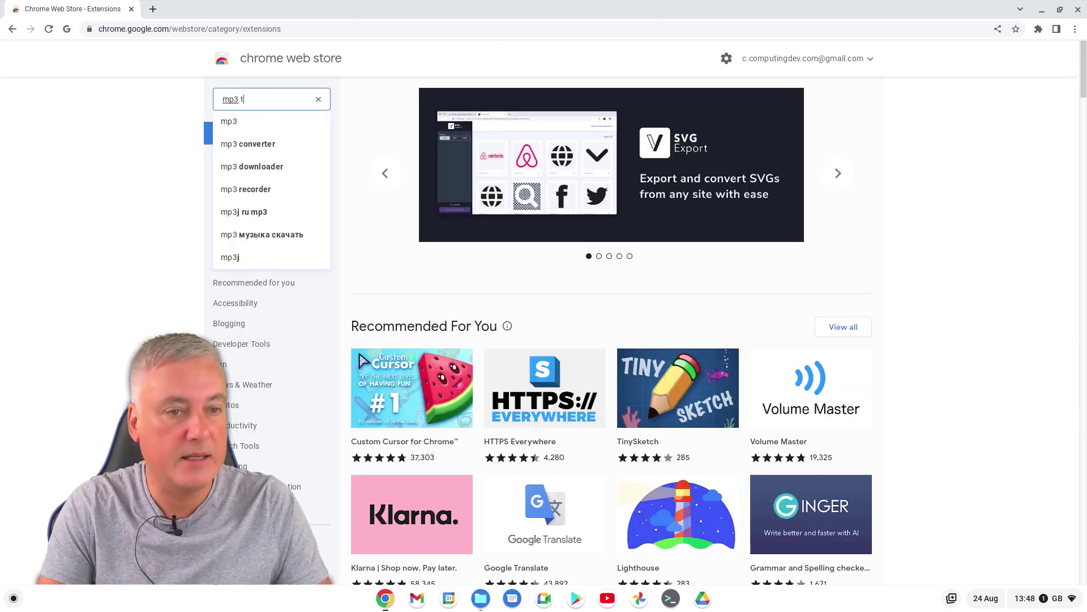
pyautogui.write('tag')
pyautogui.press('Return')
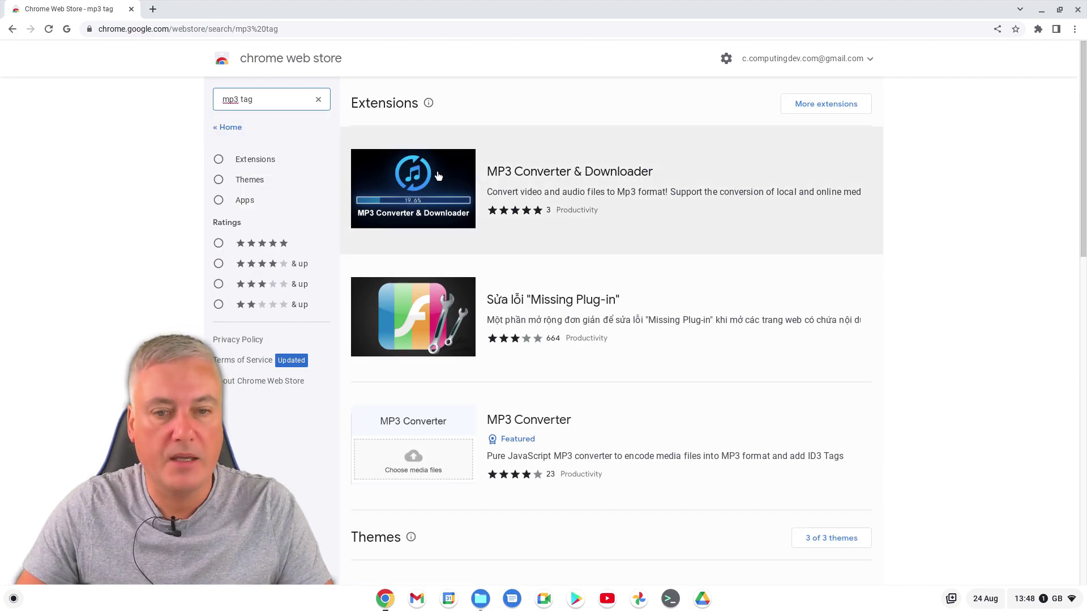
pyautogui.scroll(-7, 711, 220)
pyautogui.scroll(-7, 717, 217)
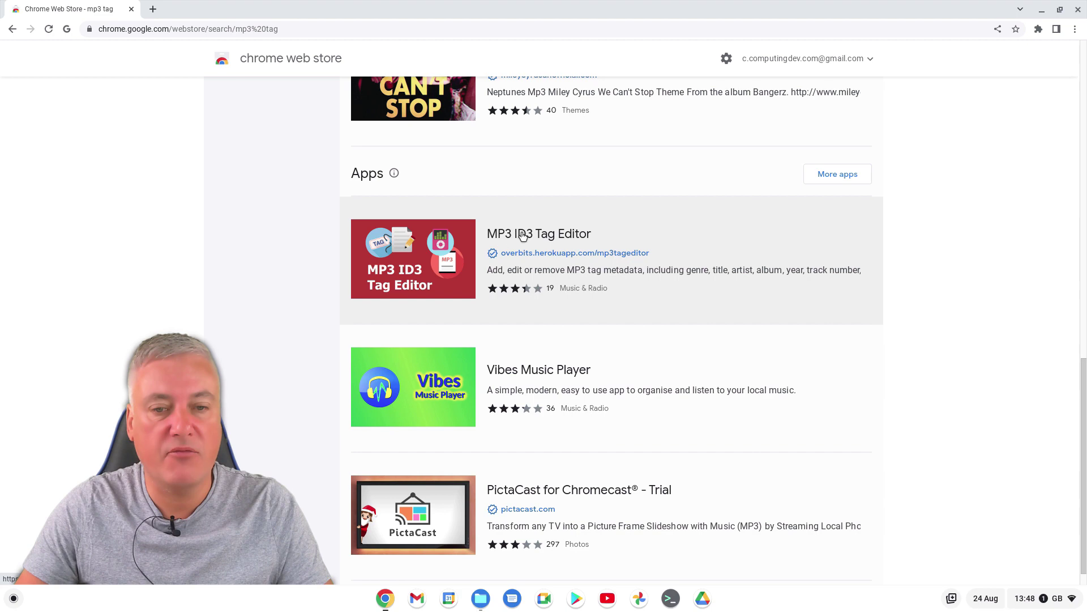
pyautogui.click(563, 236)
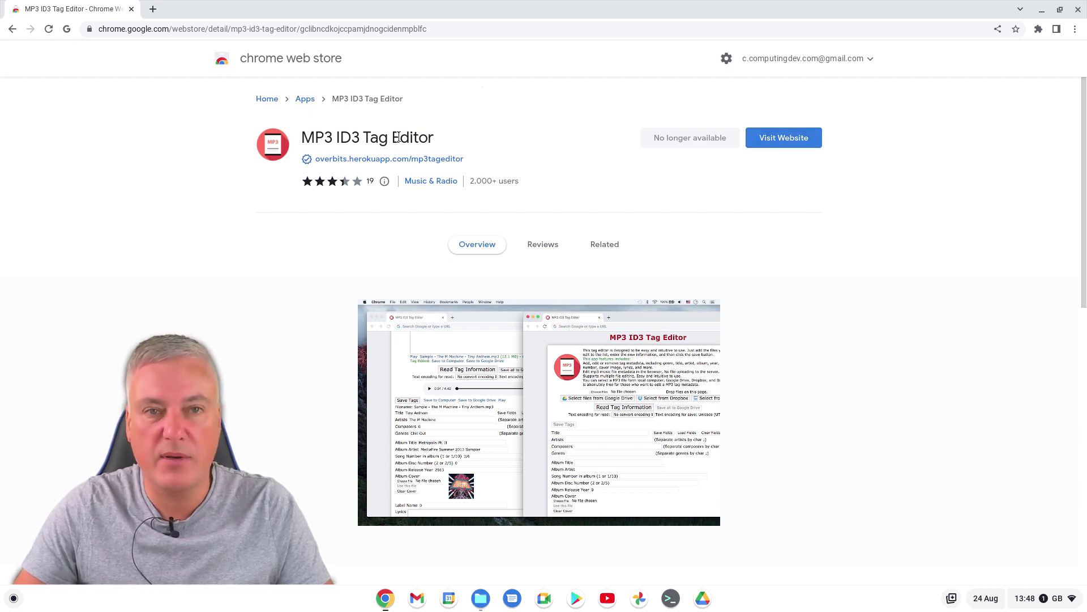
pyautogui.click(792, 140)
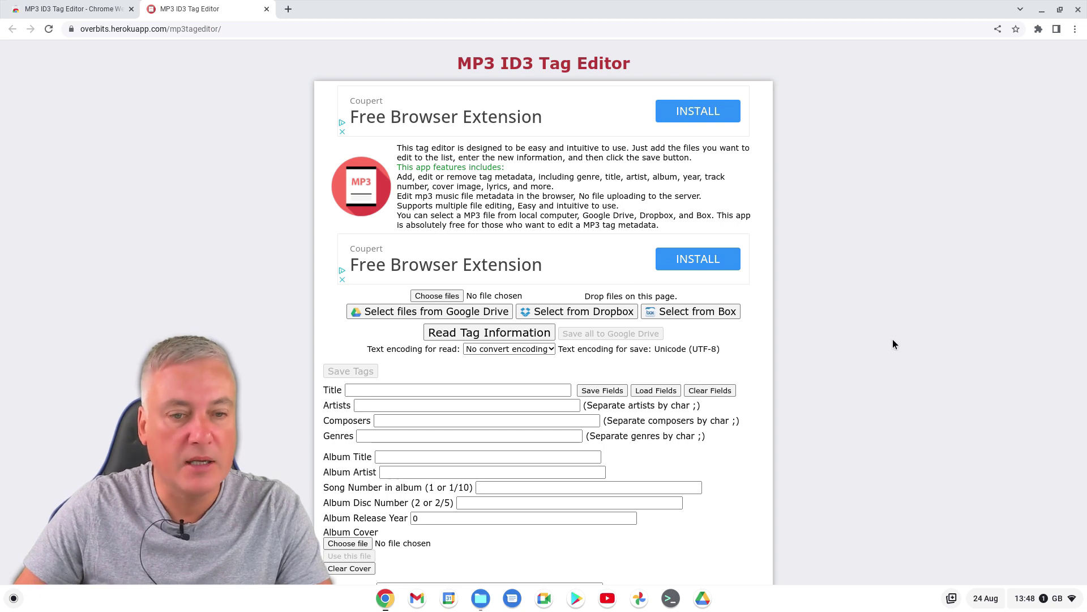
# - Load As You Fade Away - NEFFEX.mp3 from the MP3 Files folder into the tag editor and read its tag information
pyautogui.scroll(-1, 901, 339)
pyautogui.scroll(-2, 899, 335)
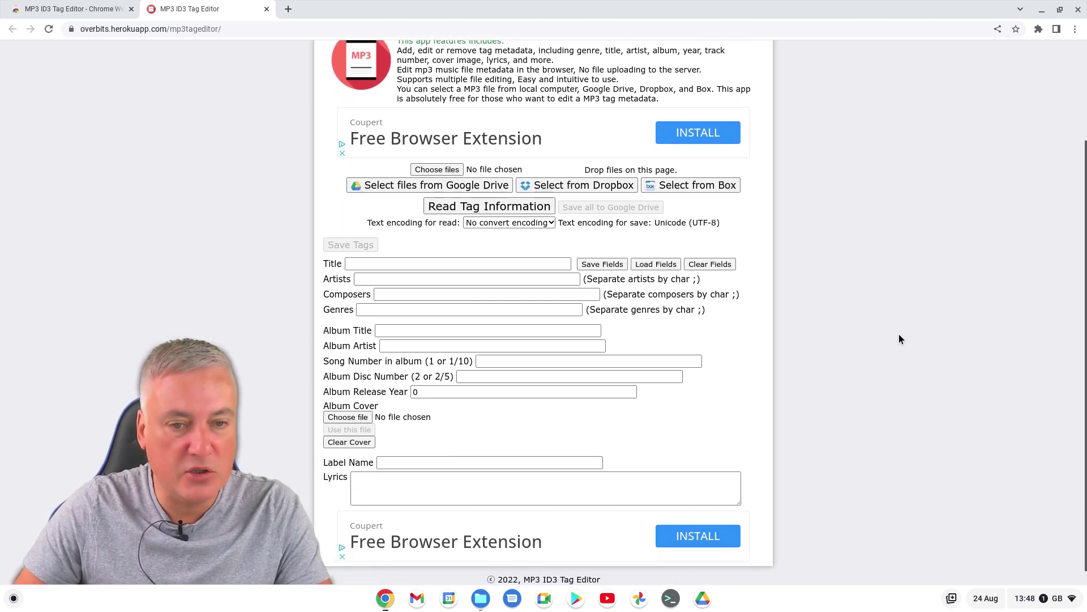
pyautogui.scroll(2, 899, 334)
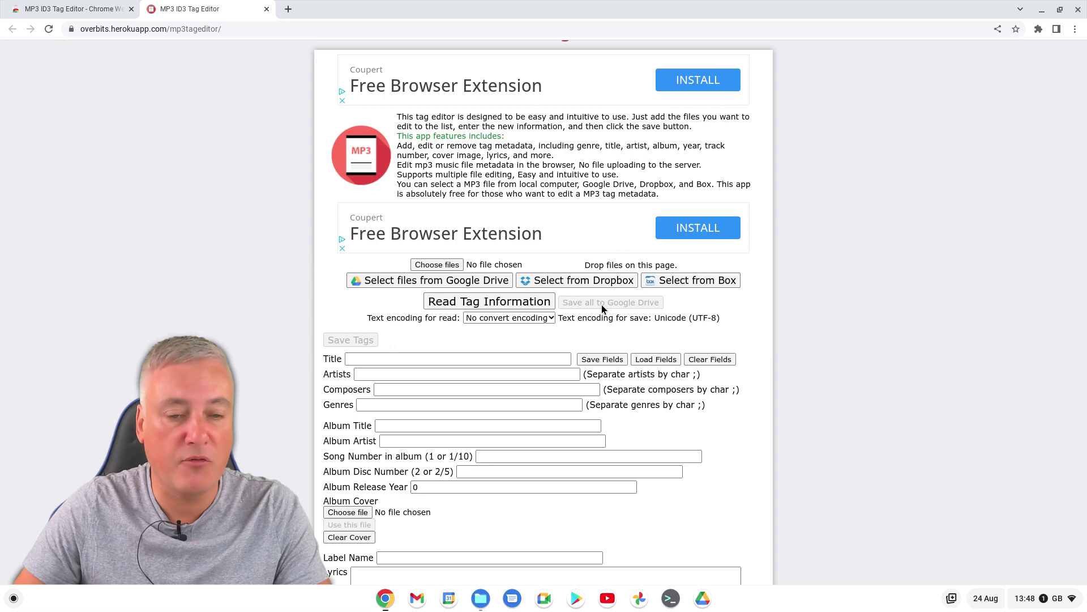
pyautogui.click(446, 264)
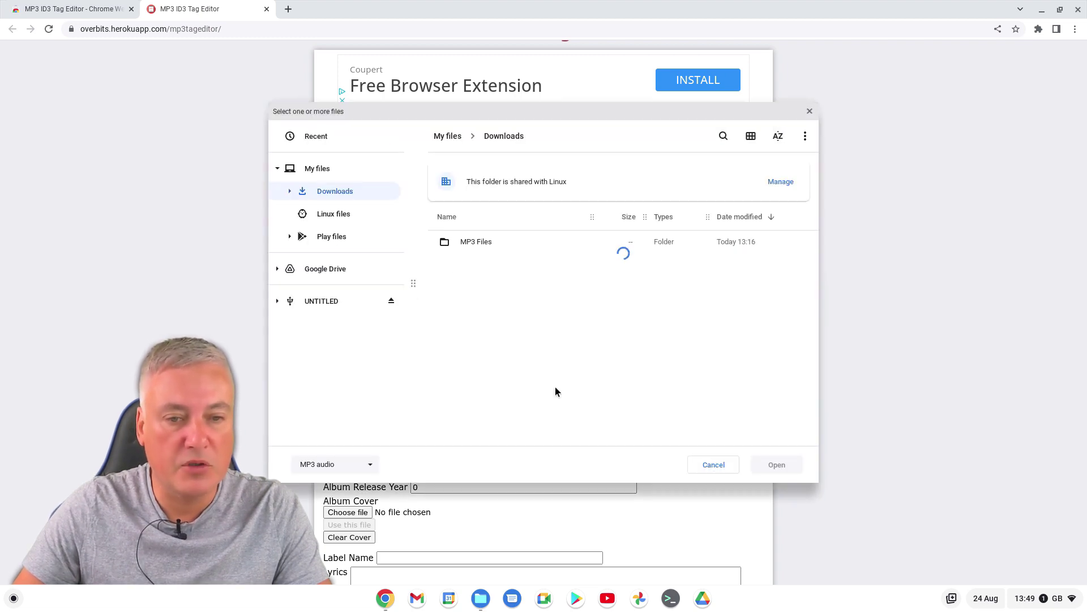
pyautogui.doubleClick(468, 243)
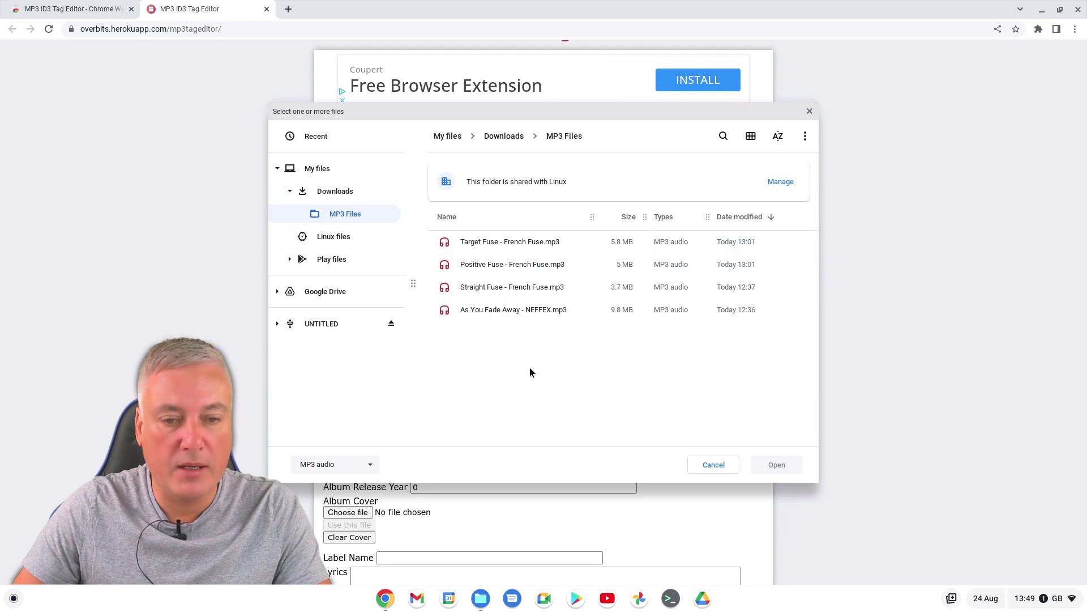
pyautogui.click(502, 307)
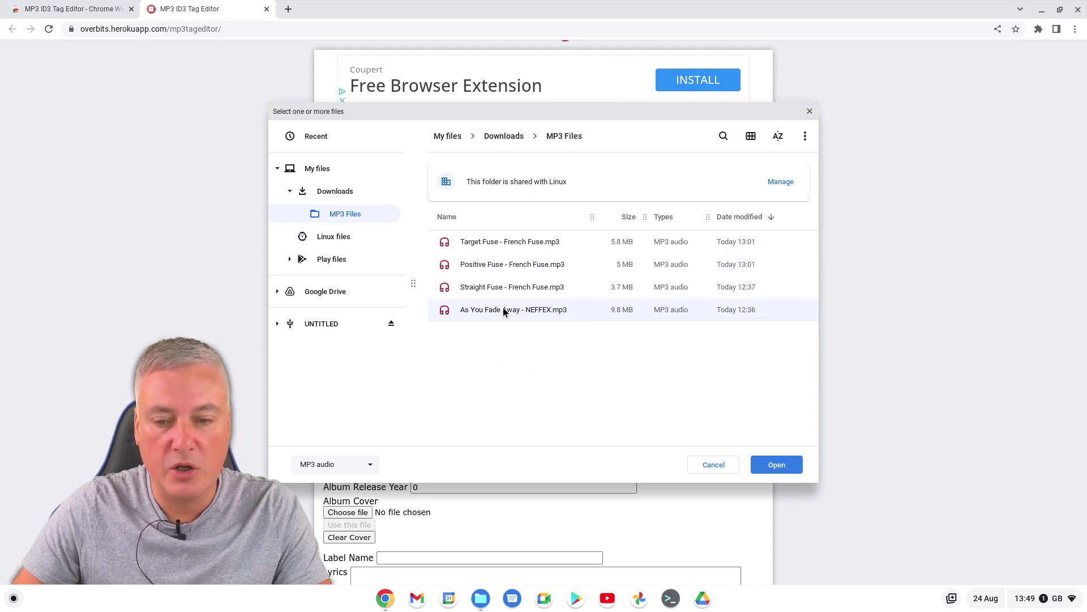
pyautogui.click(776, 464)
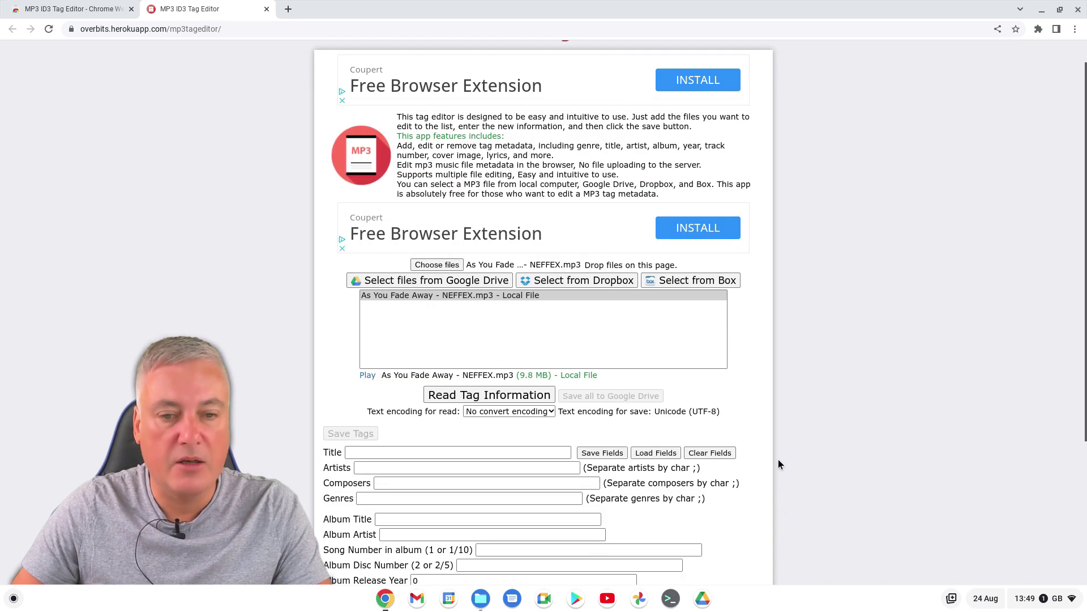
pyautogui.click(491, 295)
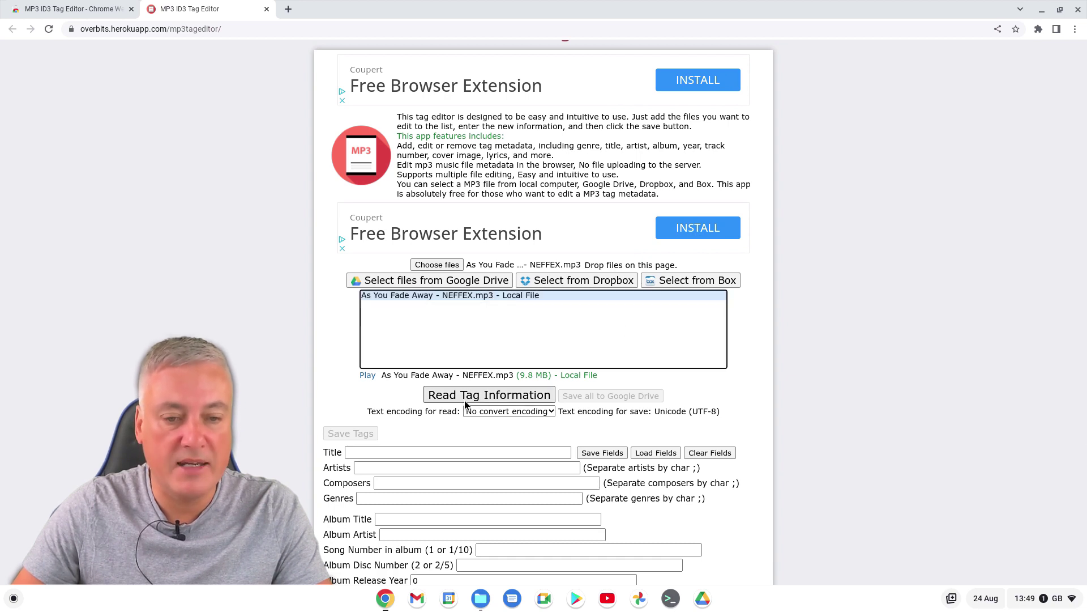
pyautogui.click(526, 396)
# - Enter "As you fade away" as the song's title tag
pyautogui.scroll(-2, 730, 417)
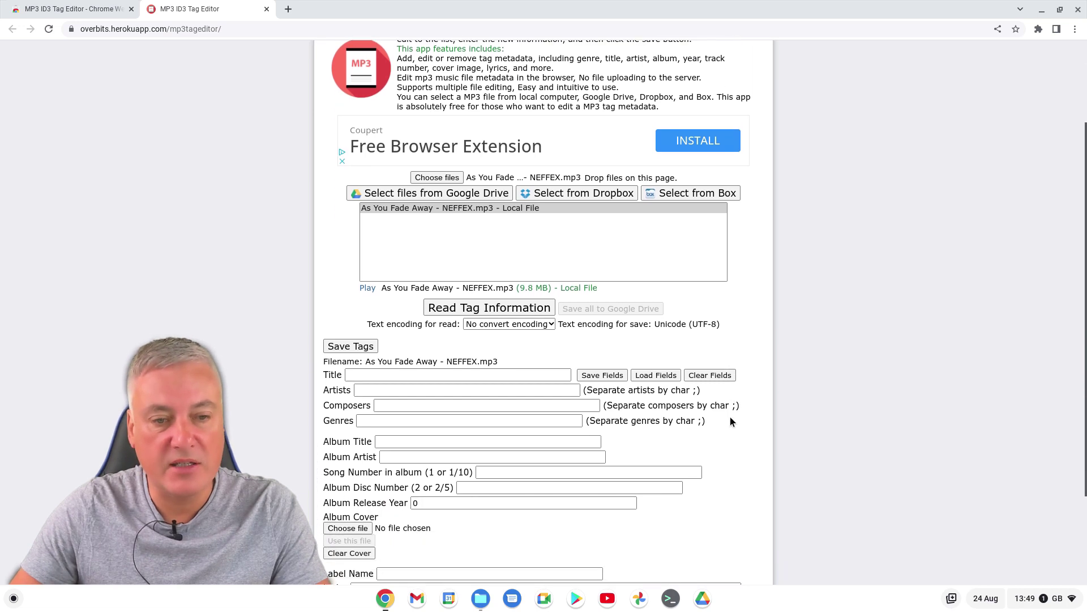
pyautogui.scroll(-1, 729, 421)
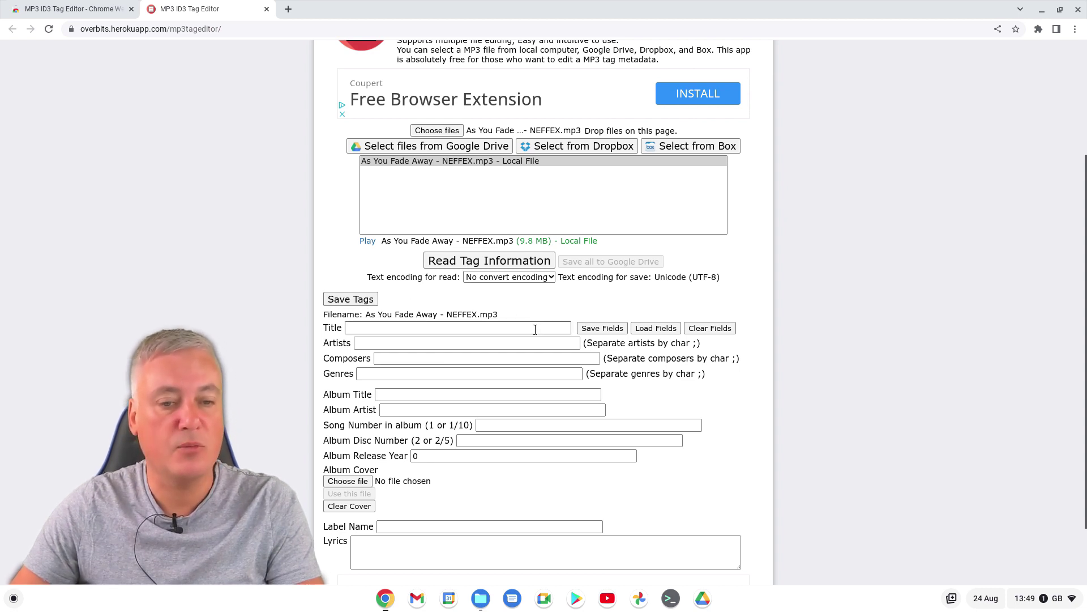
pyautogui.click(391, 331)
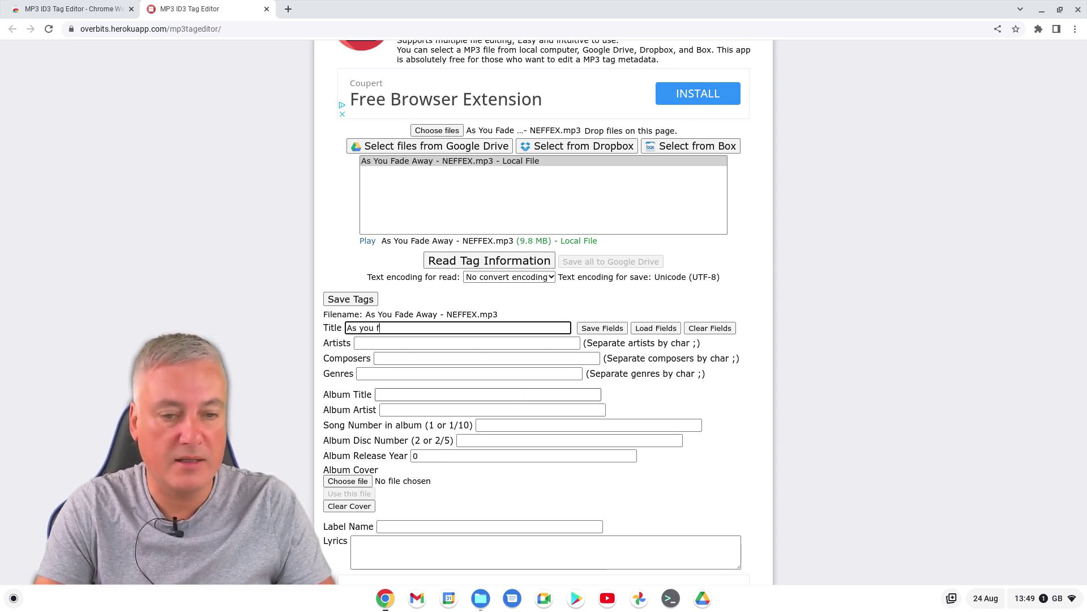
pyautogui.write('As you fae')
pyautogui.press('BackSpace')
pyautogui.write('de')
pyautogui.write(' awa')
pyautogui.press('BackSpace')
pyautogui.write('way')
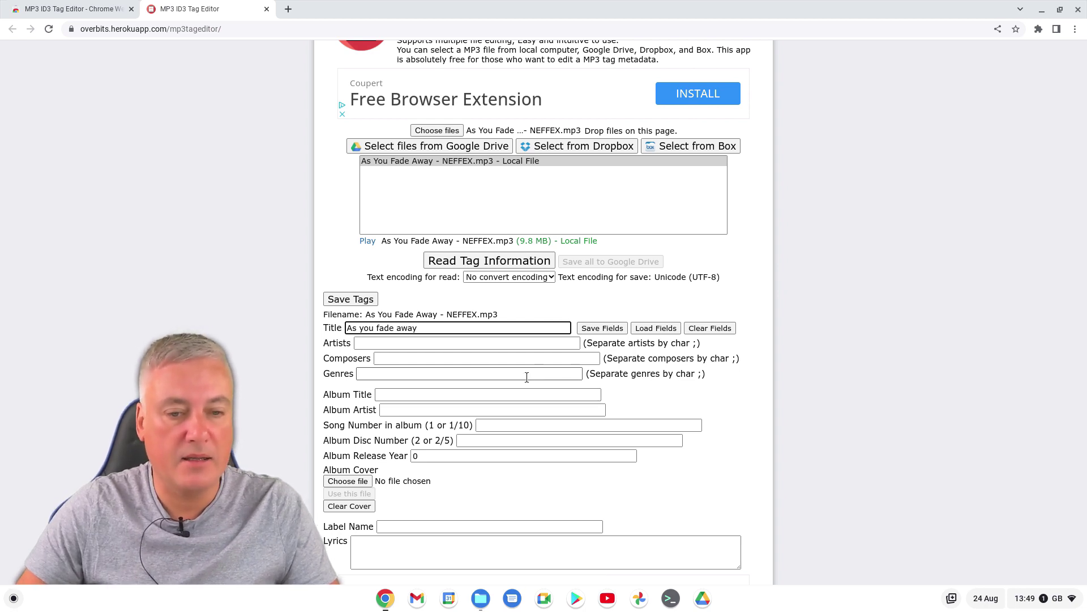
# - Enter "Neffex" as both the artist and the album artist of the song
pyautogui.click(447, 343)
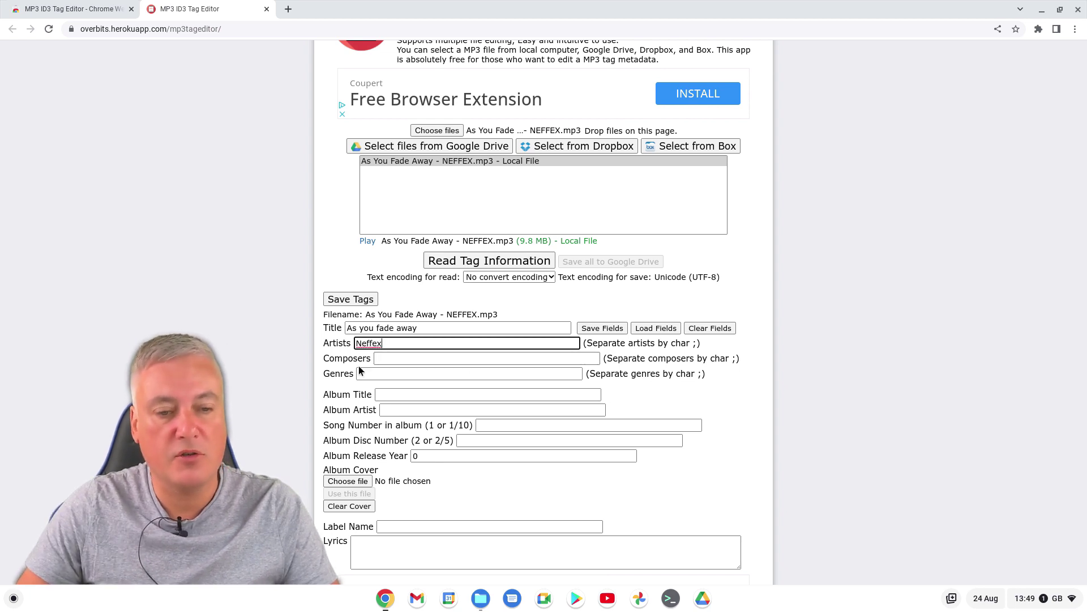
pyautogui.click(396, 393)
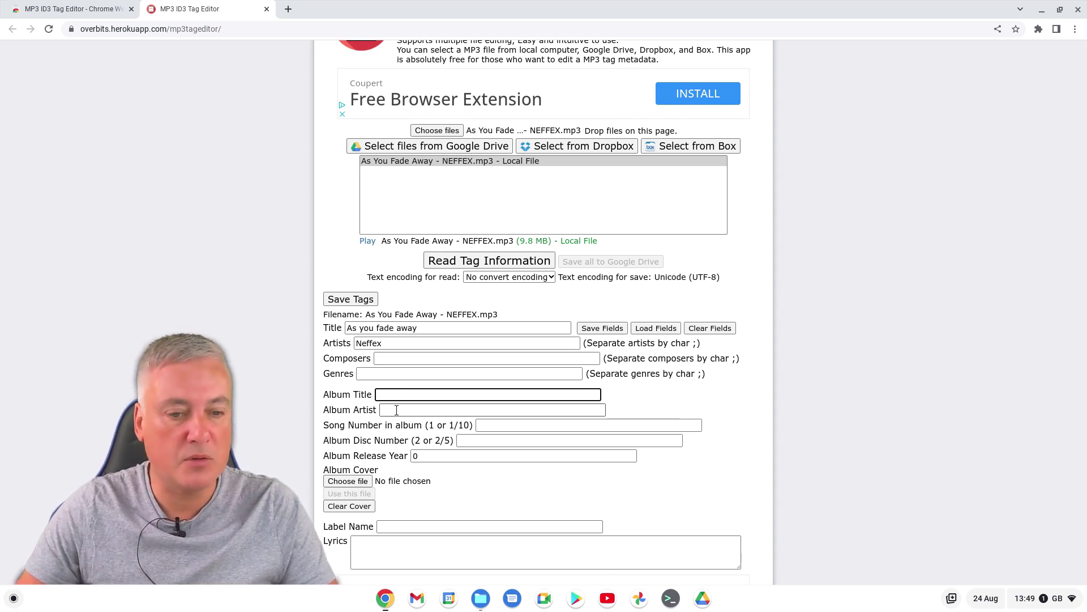
pyautogui.click(396, 409)
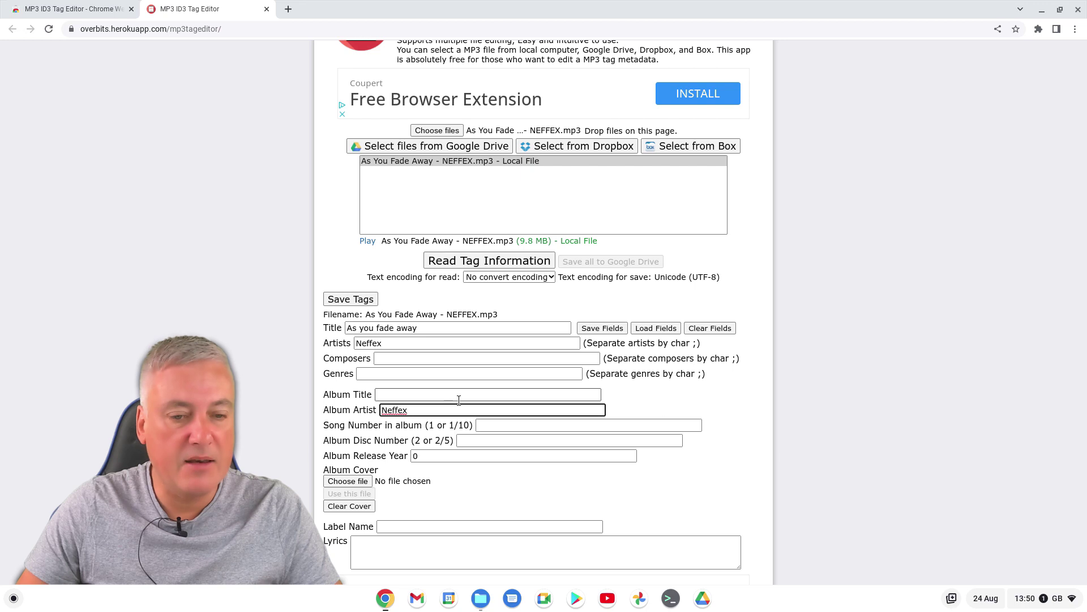
# - Open a new browser window and go to pixabay.com to find an album cover image
pyautogui.scroll(-2, 460, 400)
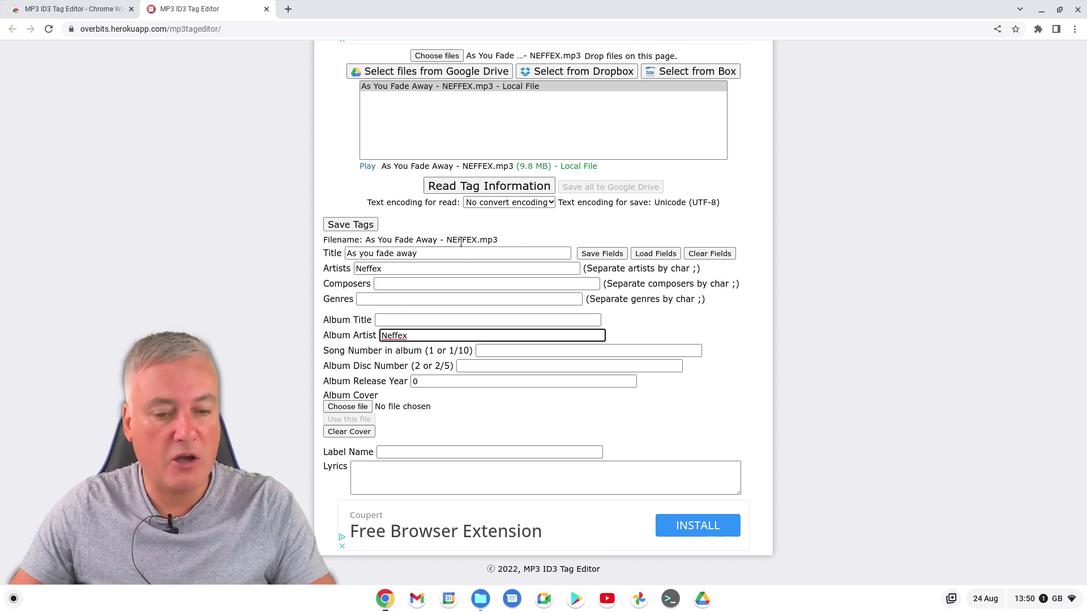
pyautogui.rightClick(384, 601)
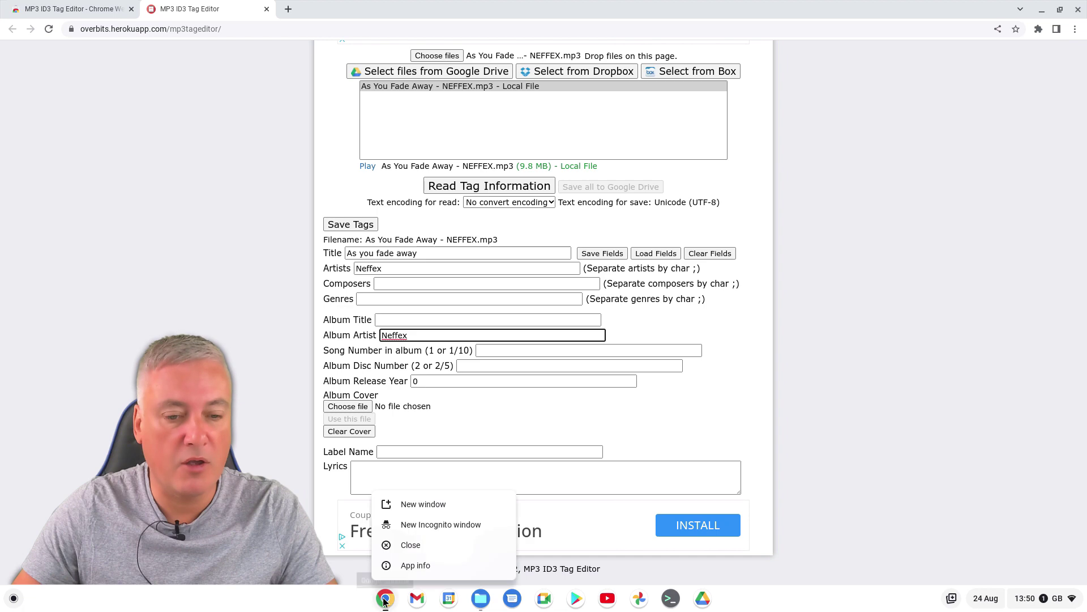
pyautogui.click(443, 505)
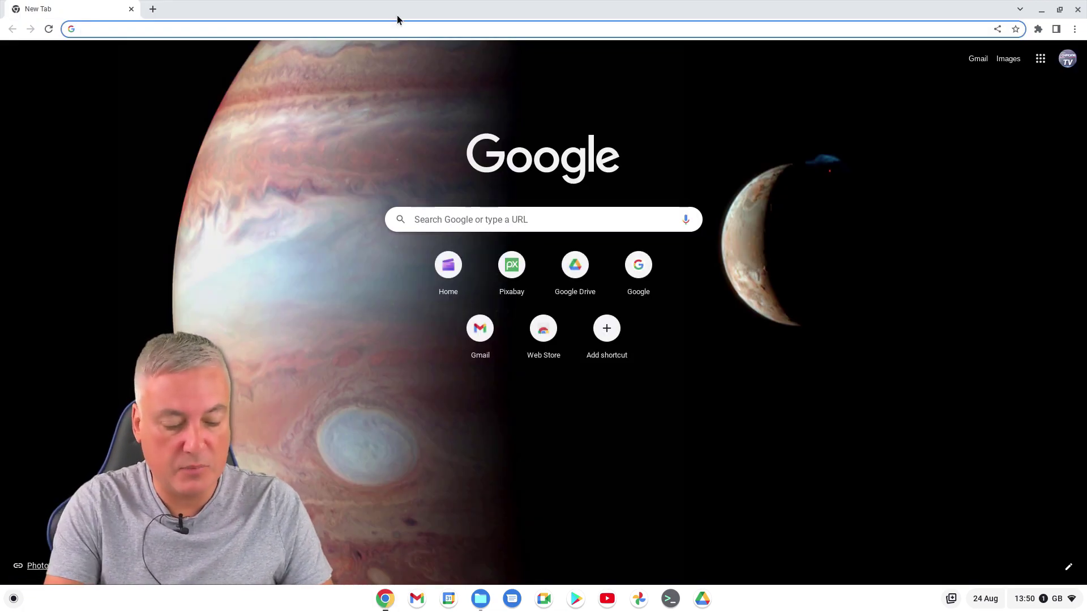
pyautogui.write('pixab')
pyautogui.press('Return')
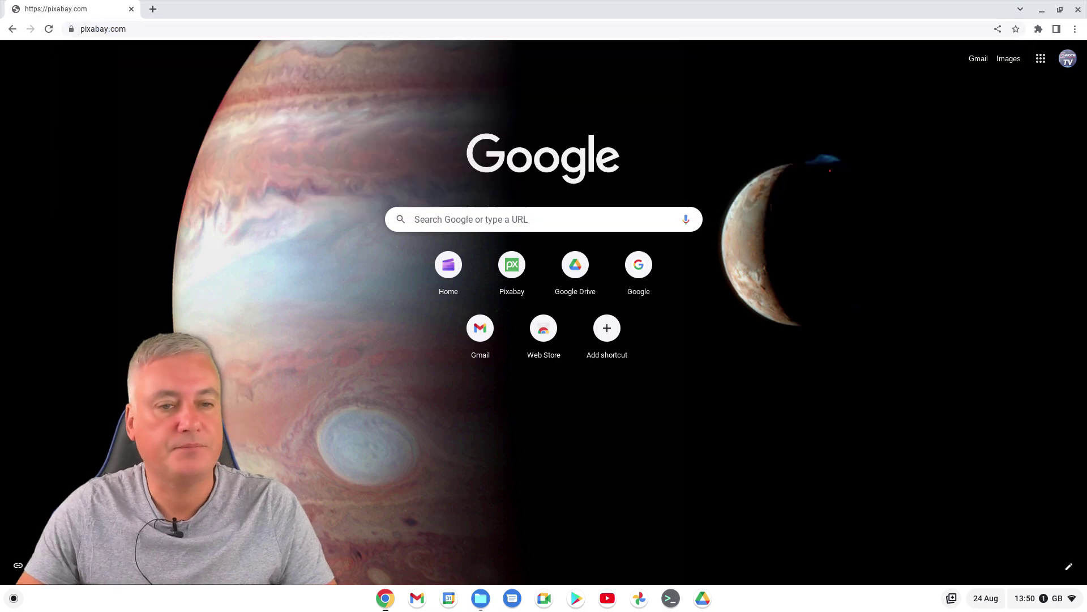
# - Search Pixabay images for "music" and open the photo of the monkey playing an electric guitar on stage
pyautogui.write('music')
pyautogui.press('Return')
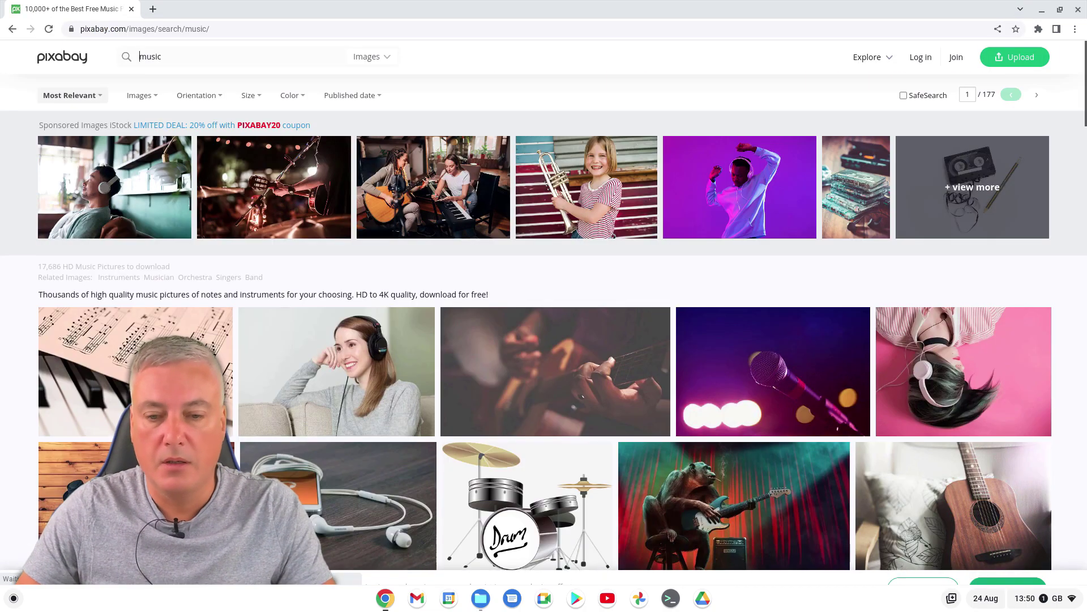
pyautogui.scroll(-1, 724, 361)
pyautogui.scroll(-2, 724, 361)
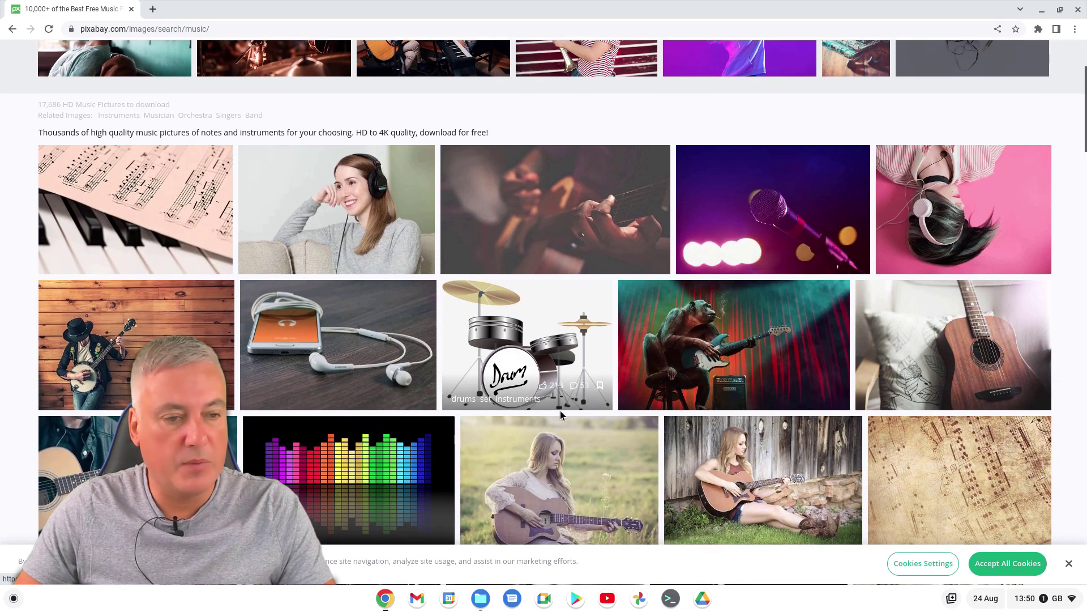
pyautogui.click(656, 340)
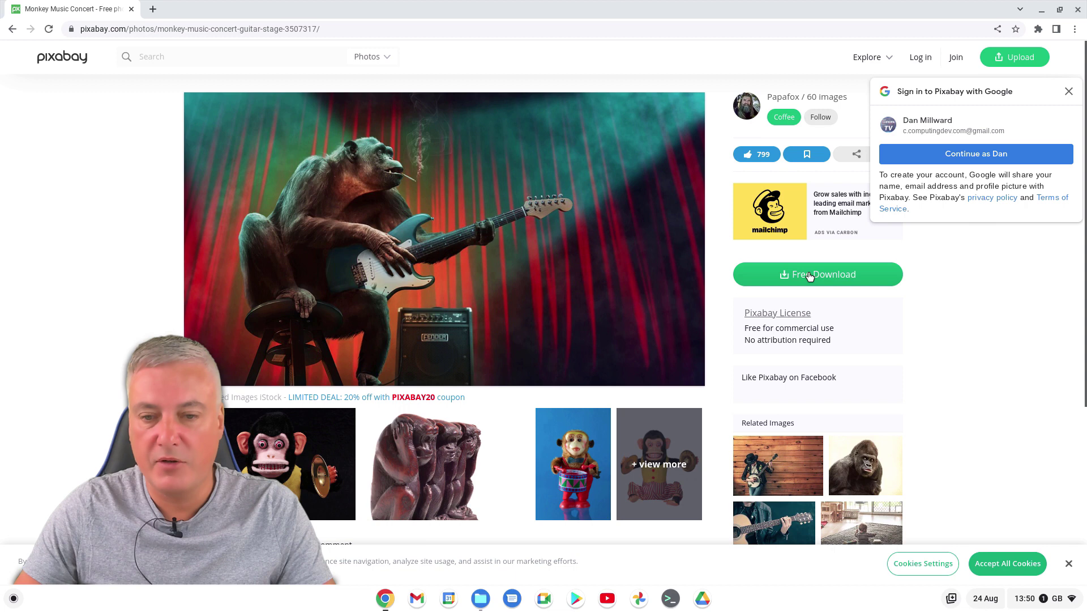
# - Download the guitar-playing monkey photo as a 1920×1080 JPG, completing the robot check
pyautogui.click(779, 275)
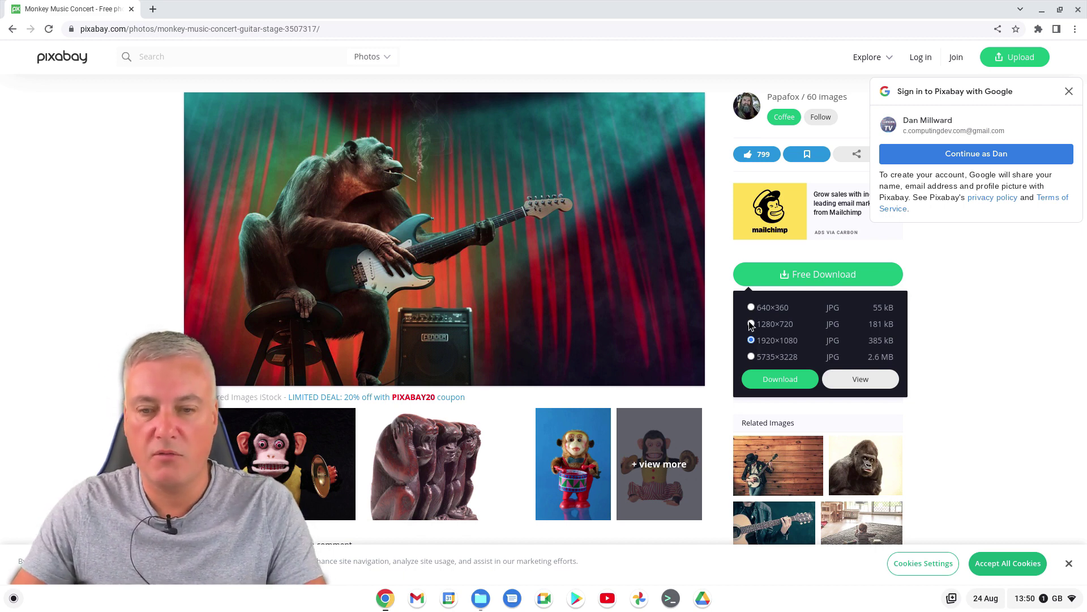
pyautogui.click(790, 380)
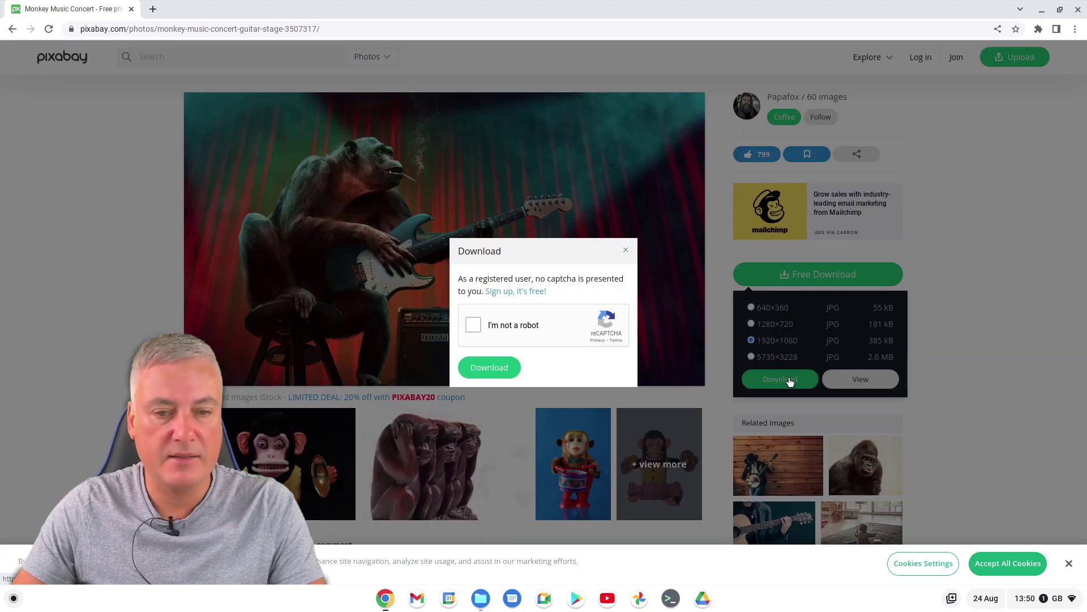
pyautogui.click(473, 324)
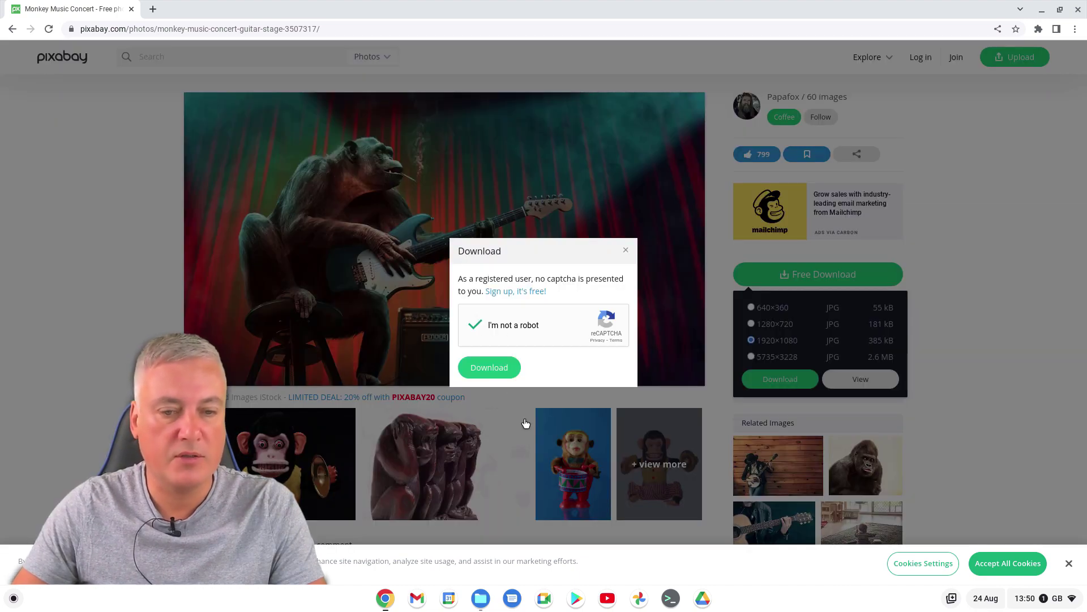
pyautogui.click(493, 367)
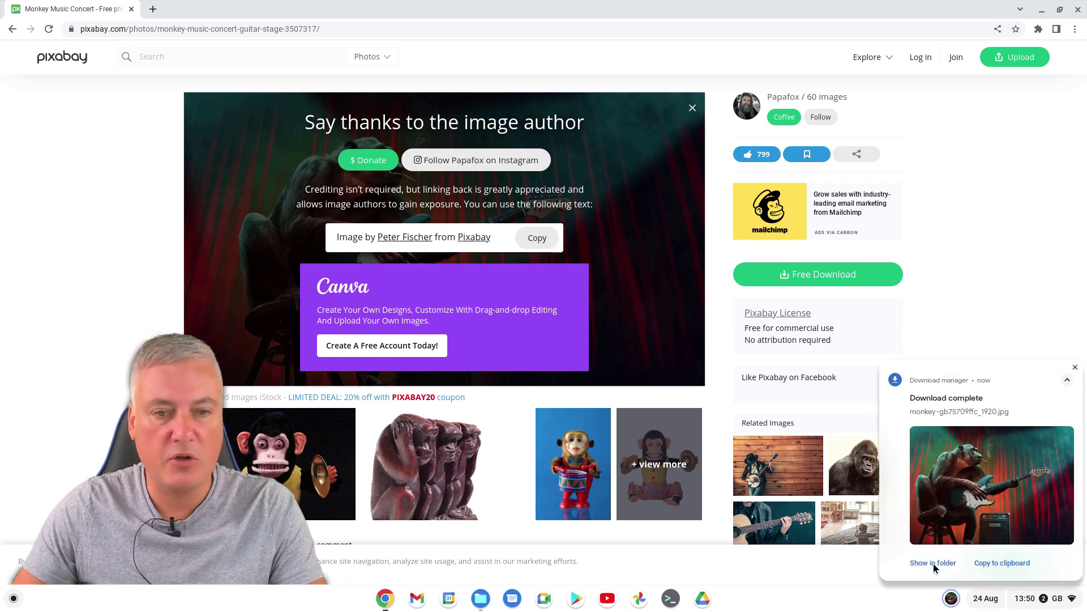
# - Show the downloaded monkey-gb75709ffc_1920.jpg in its folder, view the image in the Gallery and close it
pyautogui.click(932, 562)
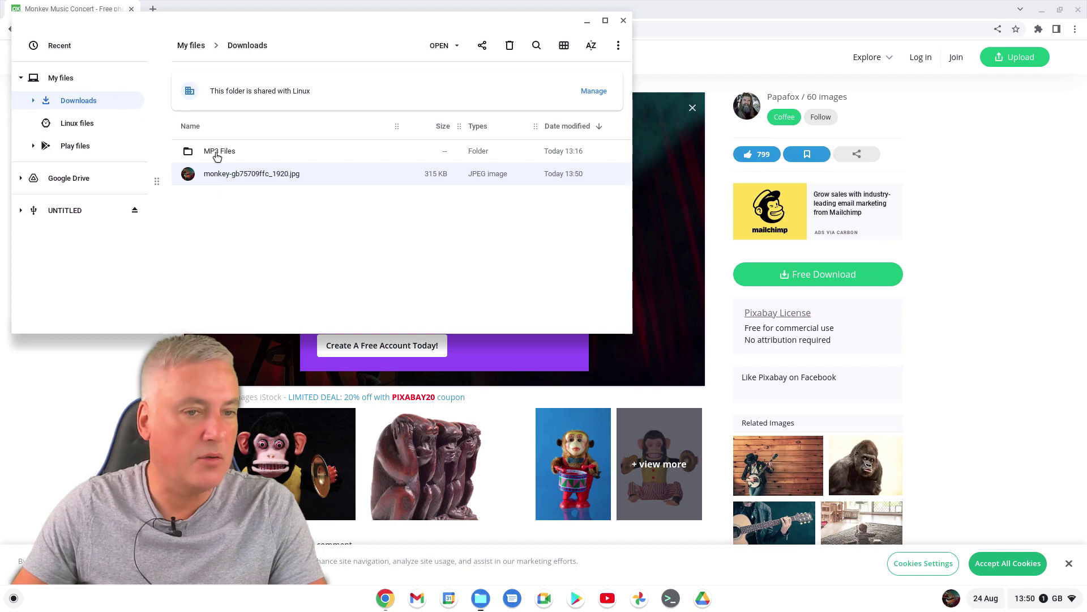
pyautogui.doubleClick(245, 179)
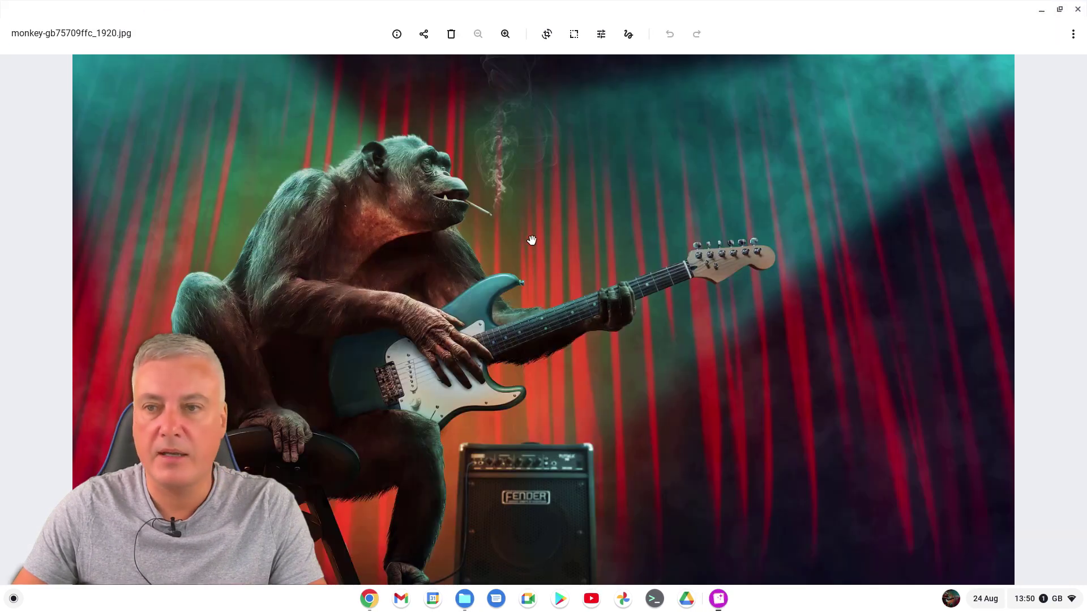
pyautogui.click(1078, 10)
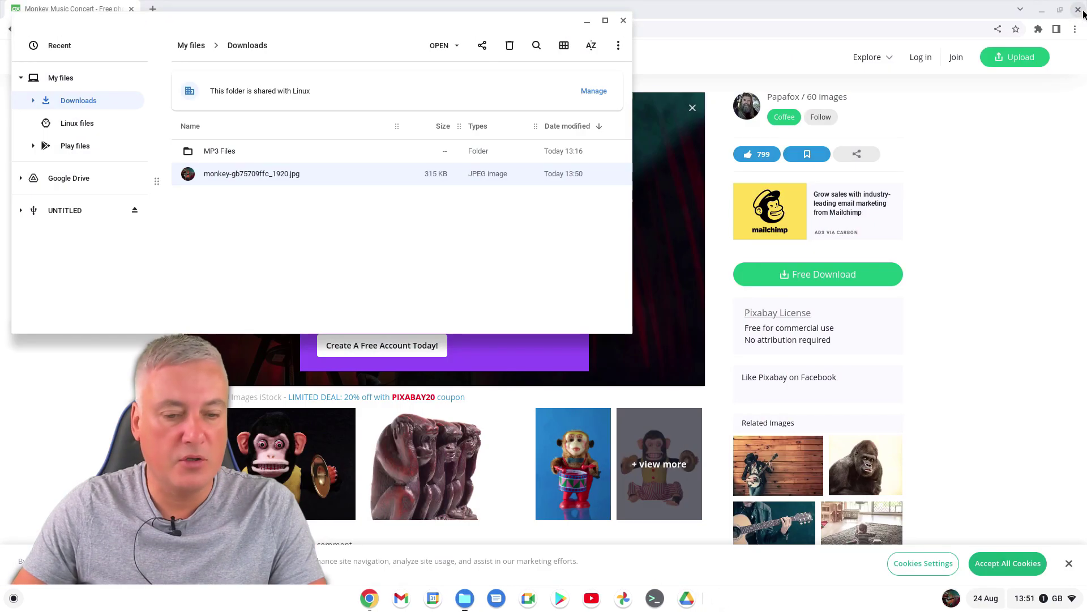
# - Switch back to the MP3 ID3 Tag Editor and use monkey-gb75709ffc_1920.jpg from Downloads as the album cover
pyautogui.click(383, 604)
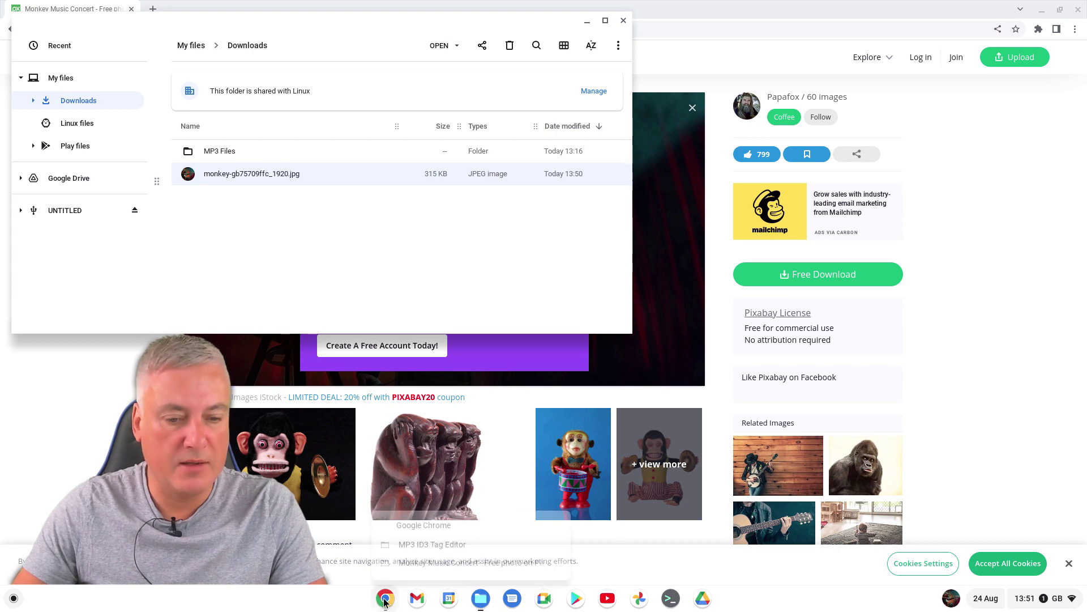
pyautogui.click(432, 544)
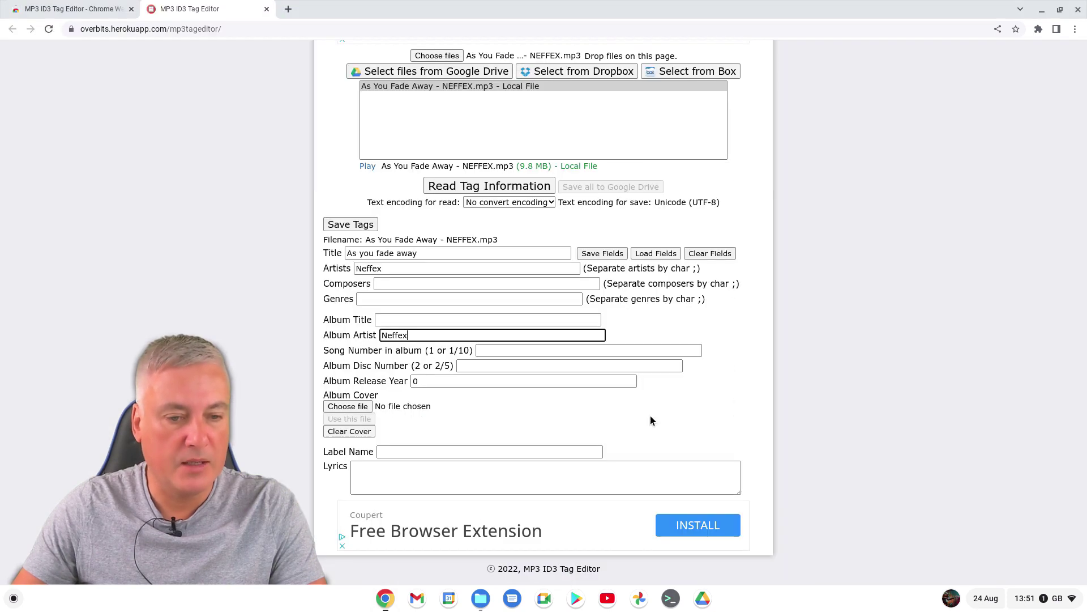
pyautogui.click(355, 406)
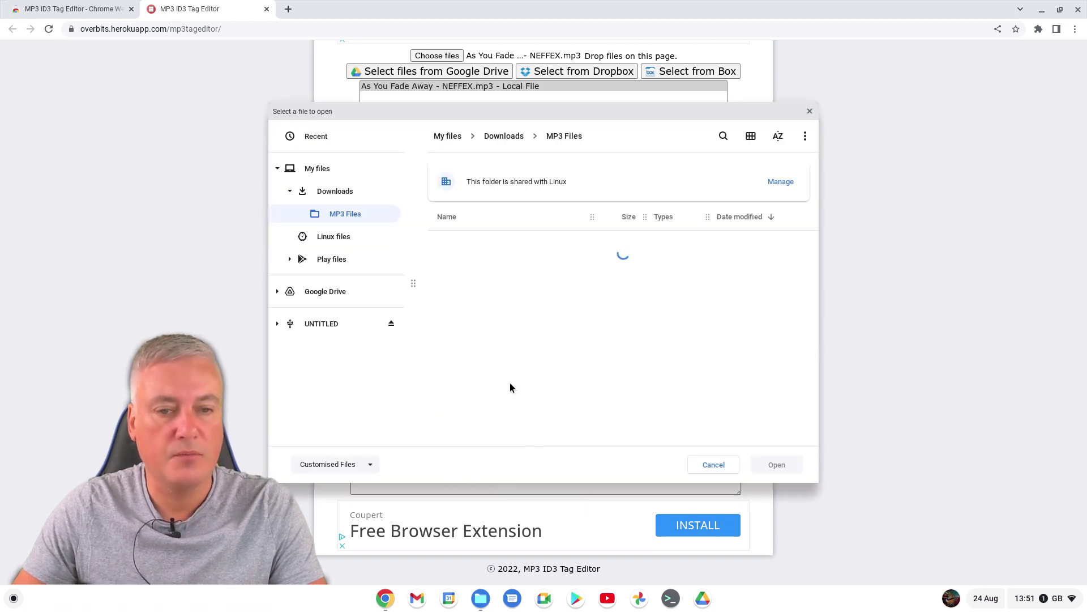
pyautogui.click(331, 193)
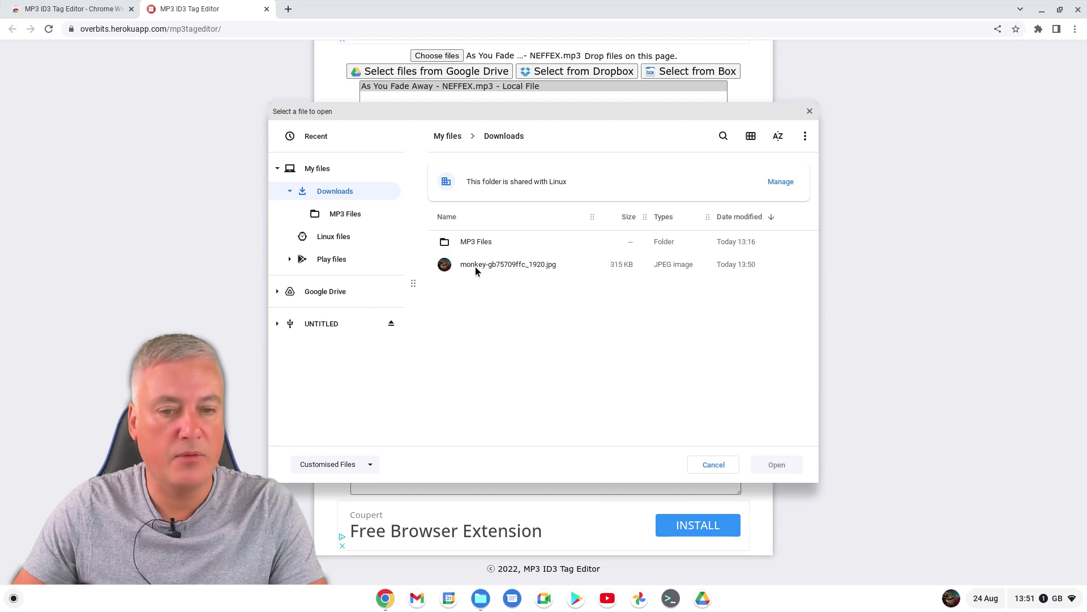
pyautogui.click(492, 262)
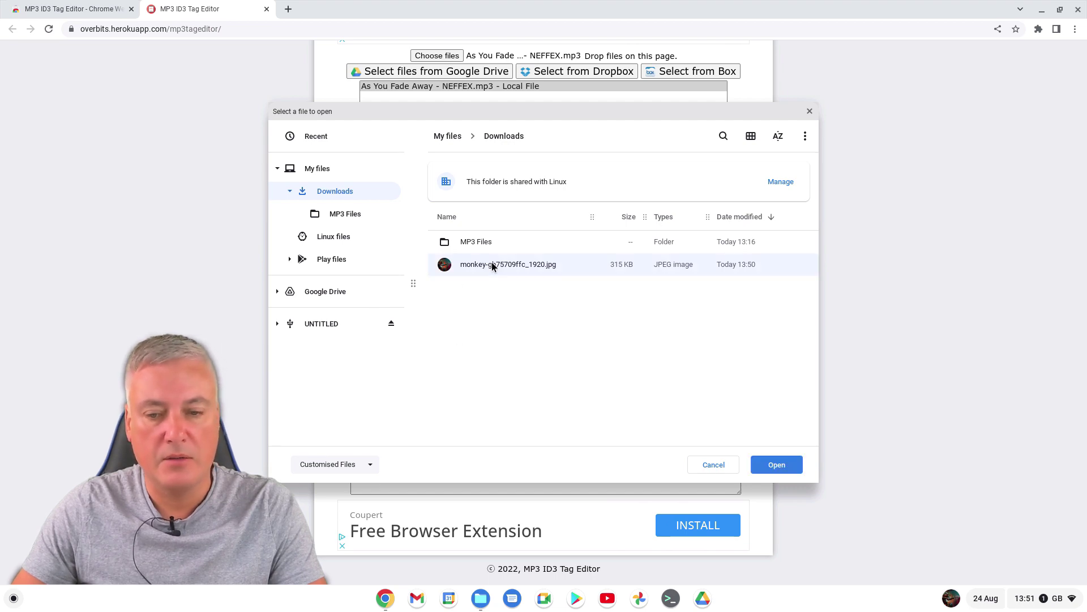
pyautogui.click(783, 462)
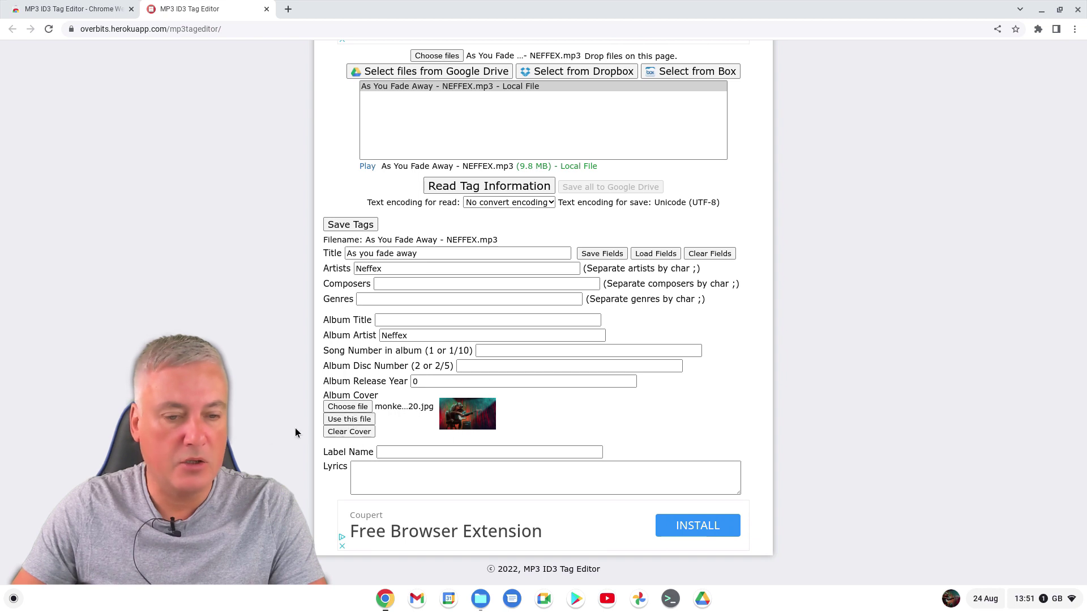
pyautogui.click(359, 421)
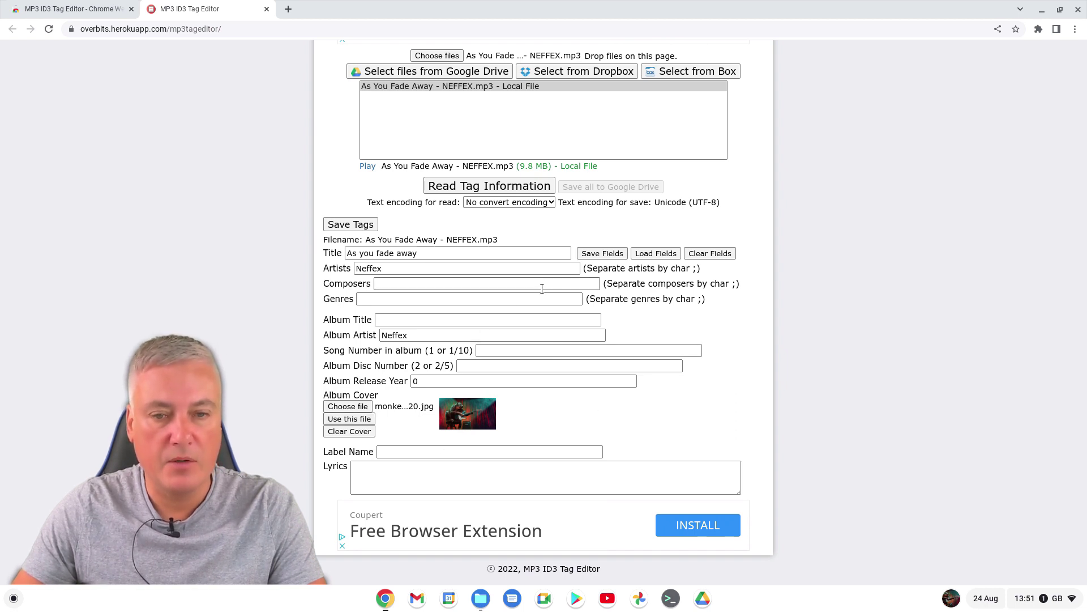
# - Save the tags to As You Fade Away - NEFFEX.mp3 and save the edited file to the computer
pyautogui.scroll(1, 541, 288)
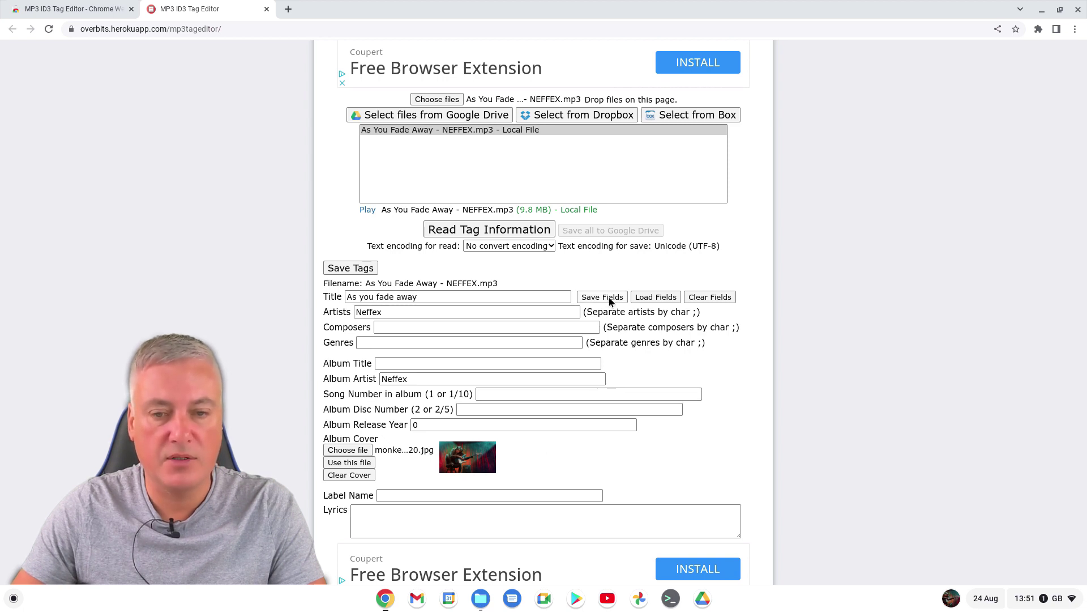
pyautogui.click(351, 268)
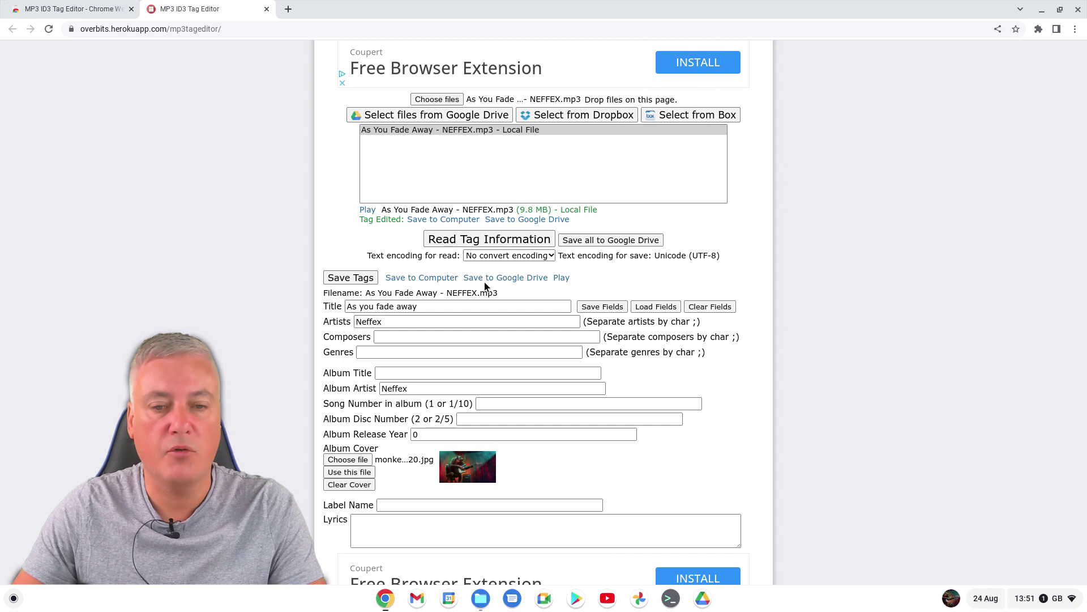
pyautogui.click(414, 279)
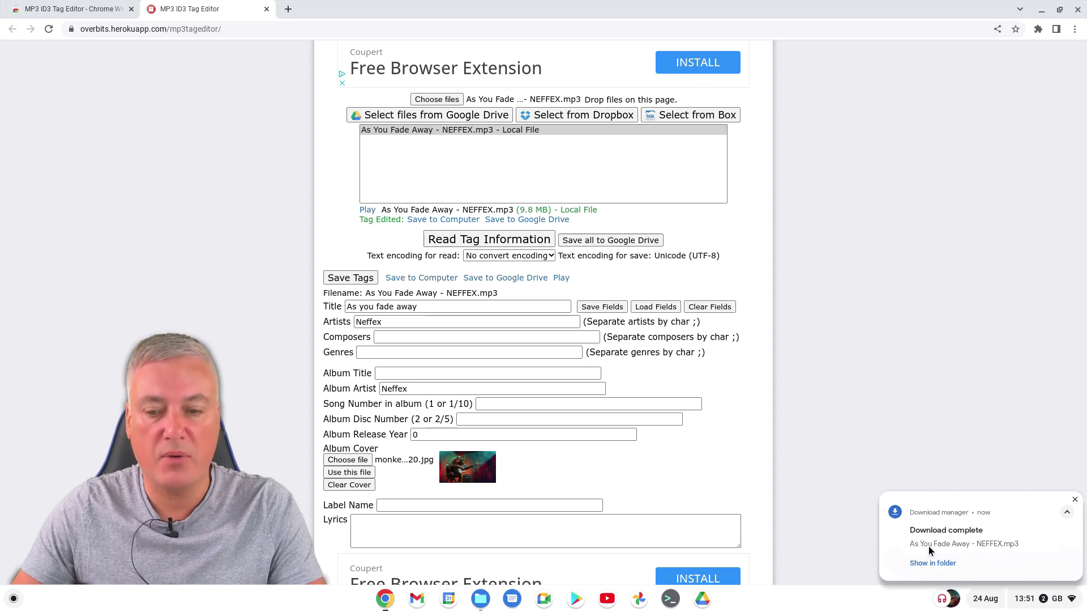
# - Show the saved MP3 in its folder and compare its file icon with the original in the MP3 Files folder
pyautogui.click(932, 563)
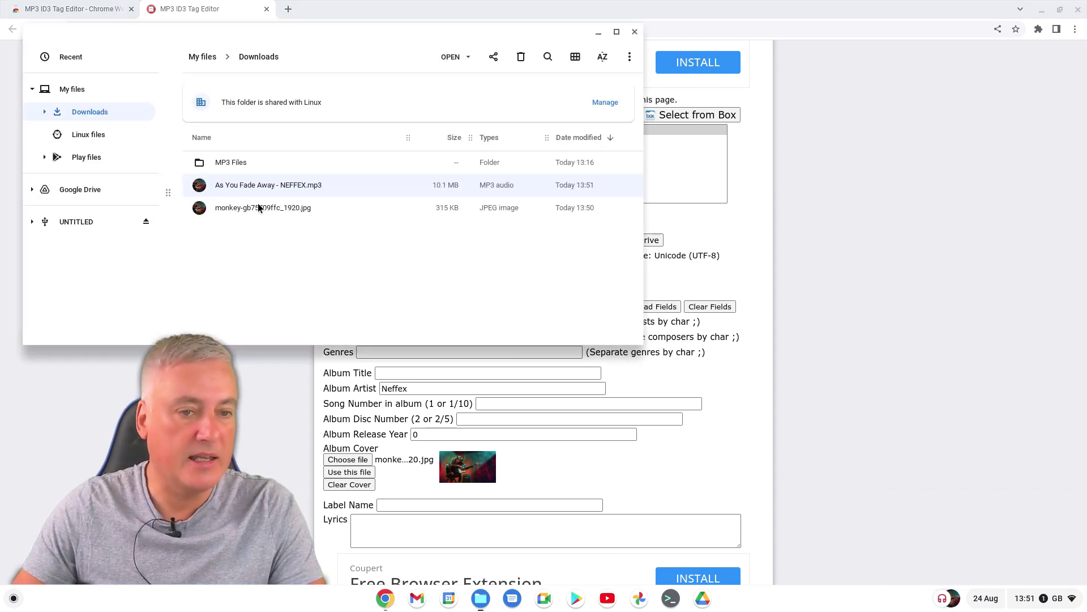
pyautogui.doubleClick(230, 165)
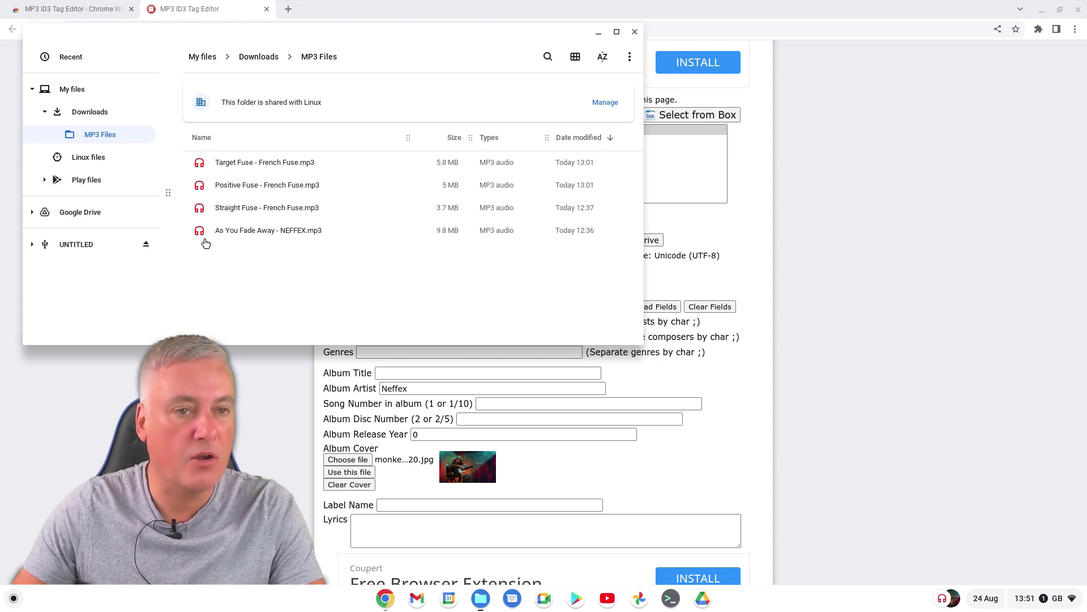
pyautogui.click(265, 57)
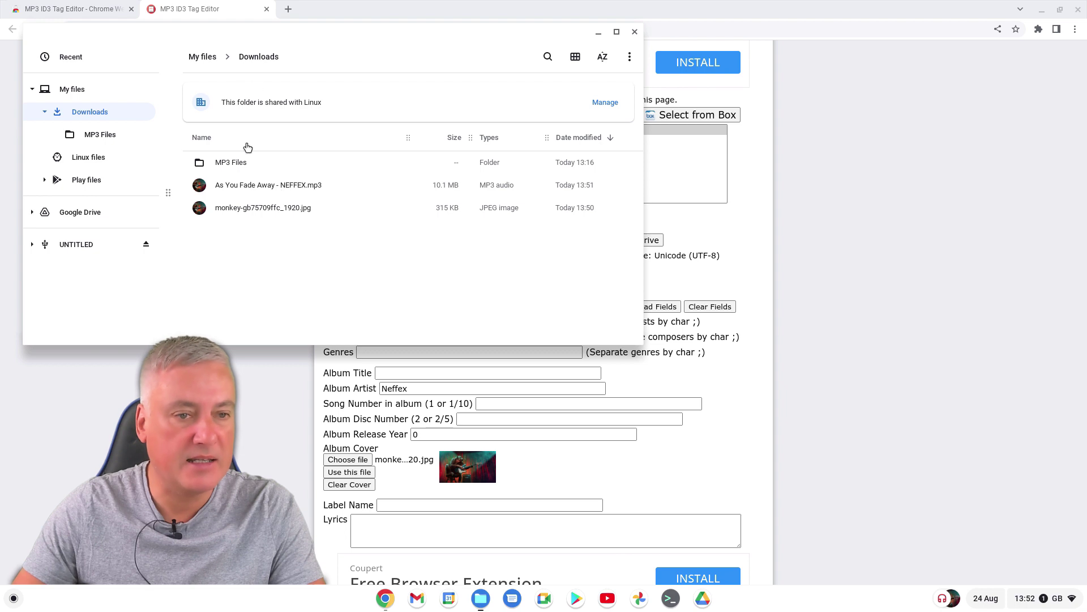
pyautogui.doubleClick(229, 162)
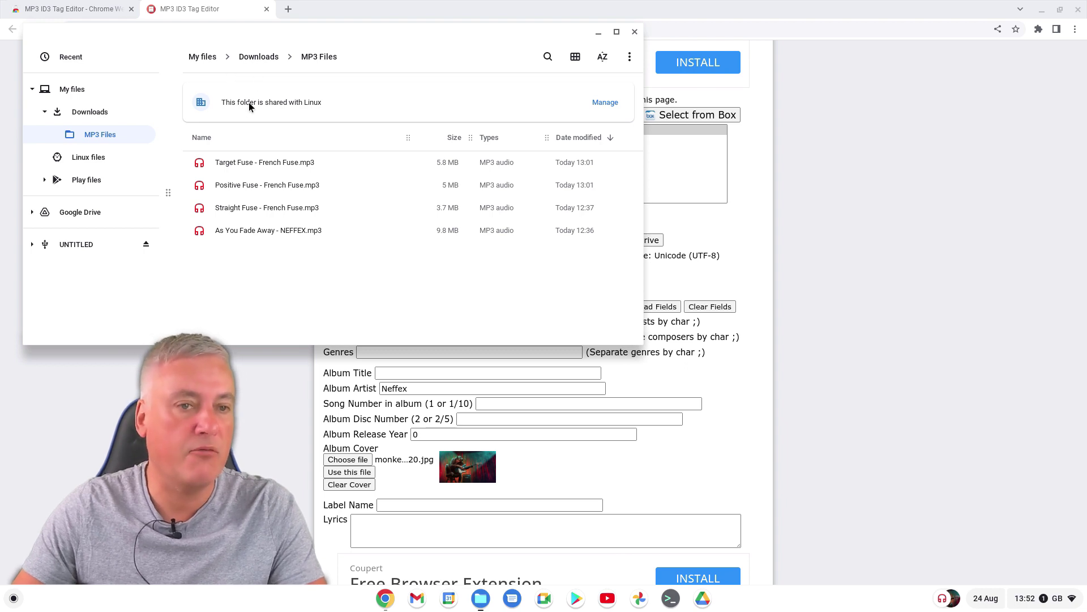
pyautogui.click(256, 59)
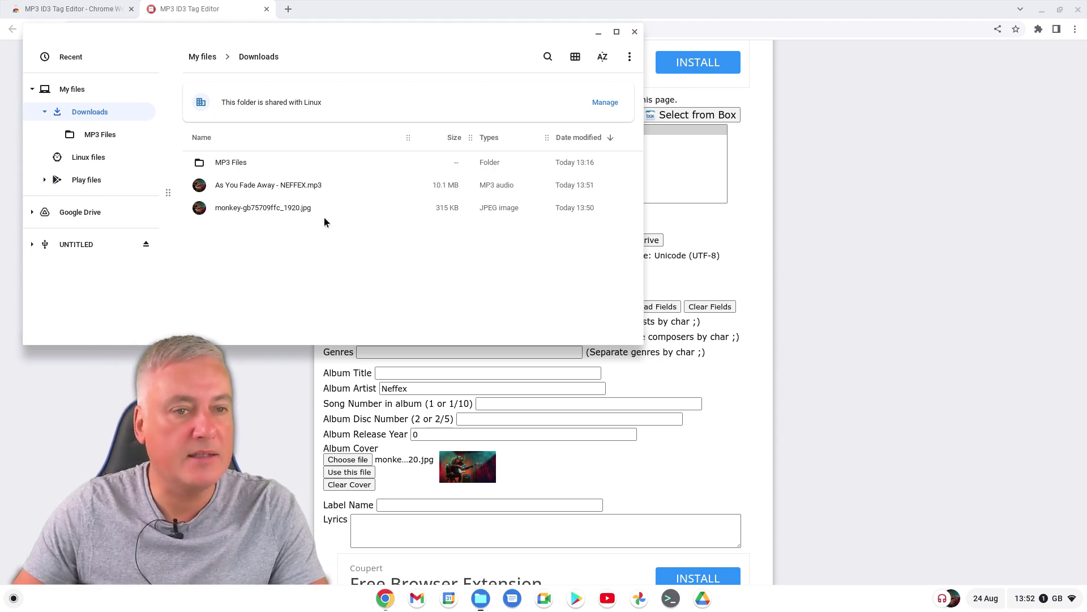
# - Play the original As You Fade Away - NEFFEX.mp3 from the MP3 Files folder to check its title and cover, and close the player
pyautogui.doubleClick(233, 163)
pyautogui.doubleClick(284, 232)
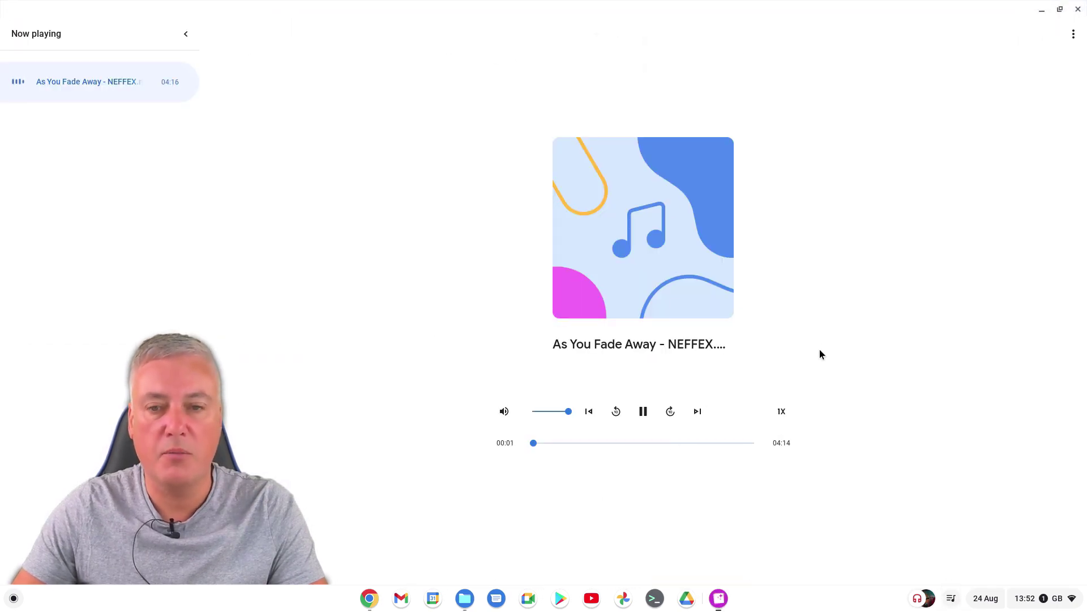
pyautogui.click(1078, 10)
# - Play the tagged As You Fade Away - NEFFEX.mp3 from Downloads to check its title, artist and cover, and close the player
pyautogui.click(273, 59)
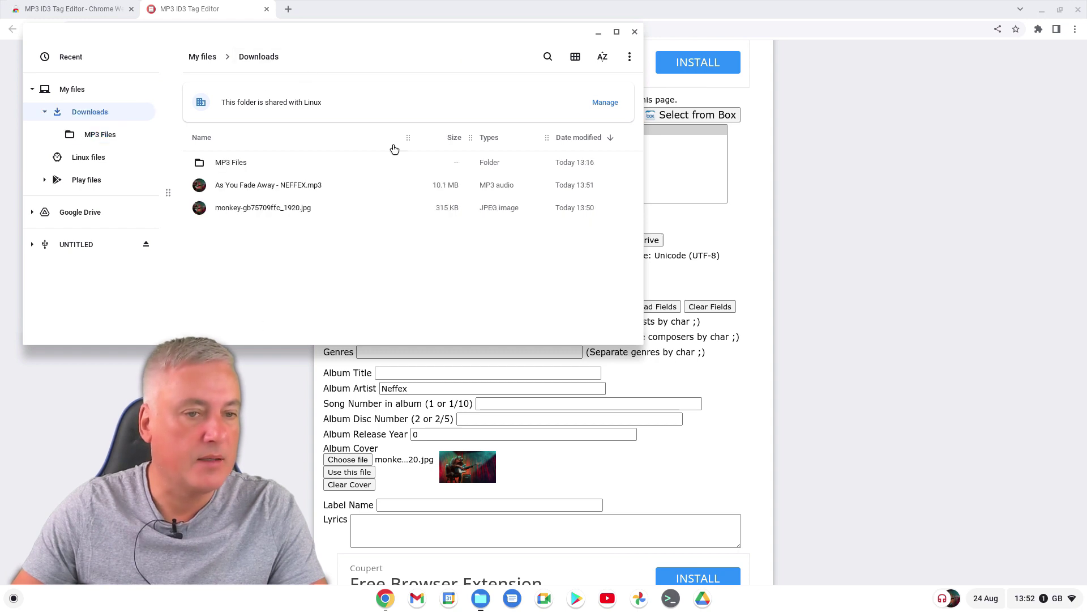
pyautogui.doubleClick(232, 186)
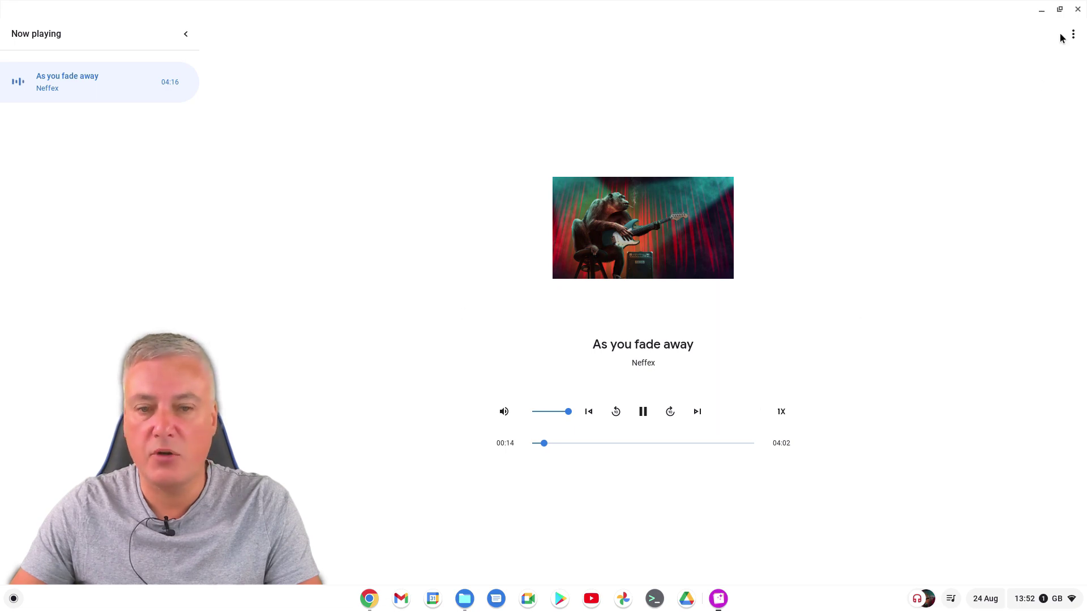
pyautogui.click(1078, 10)
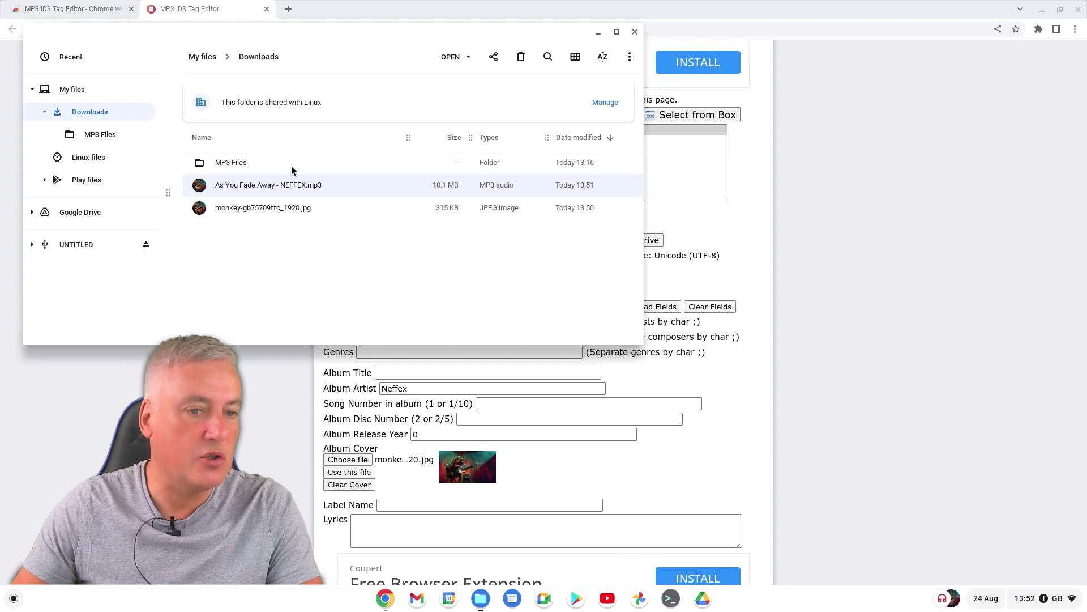
# - View the file information of the original As You Fade Away - NEFFEX.mp3 in the MP3 Files folder and close the window
pyautogui.click(226, 162)
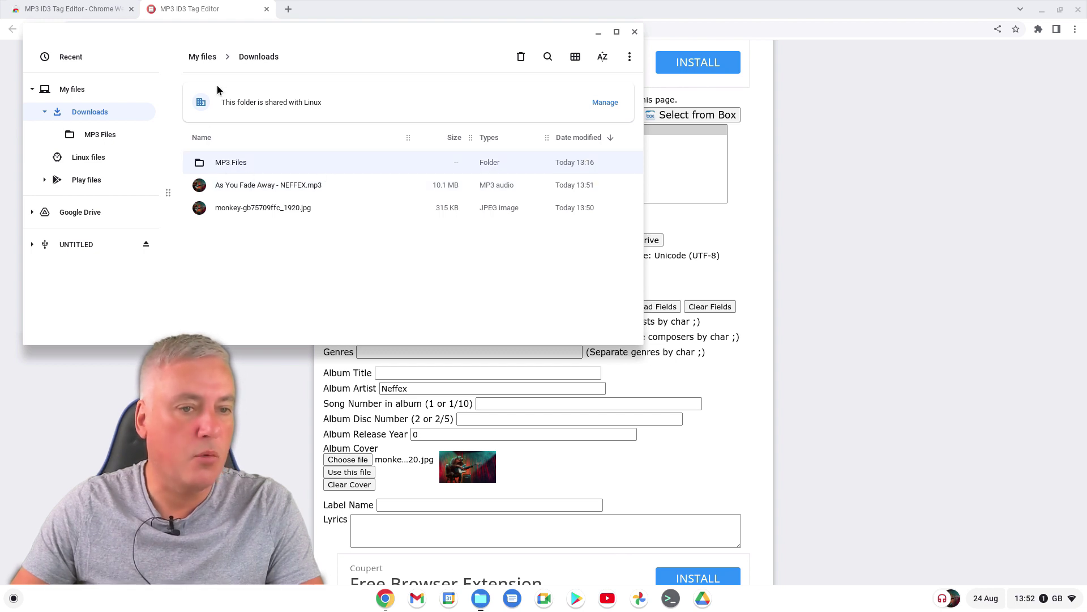
pyautogui.click(203, 58)
pyautogui.doubleClick(221, 113)
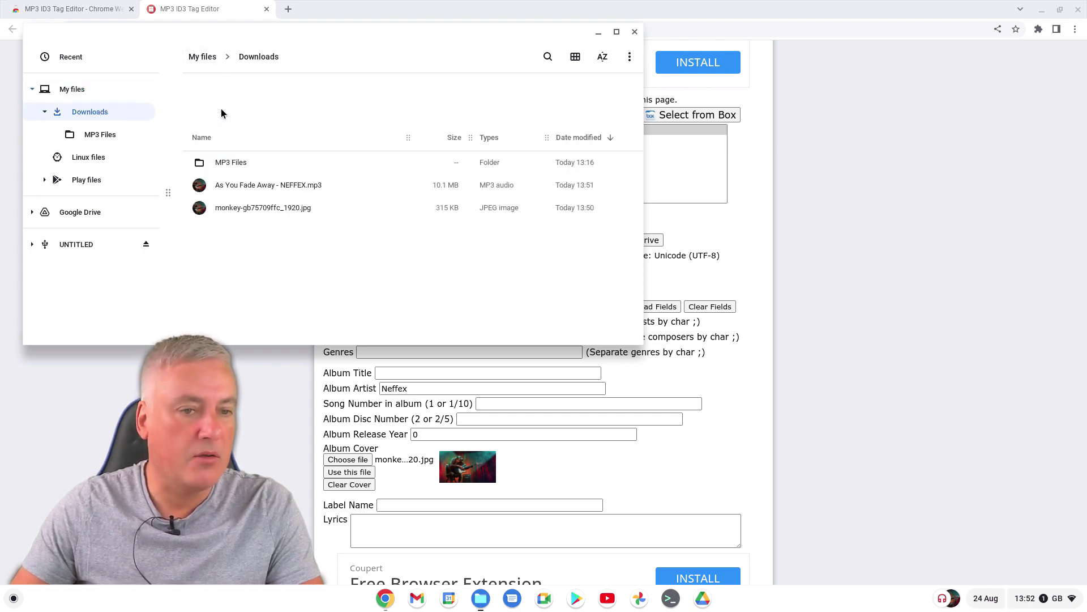
pyautogui.doubleClick(241, 164)
pyautogui.rightClick(243, 232)
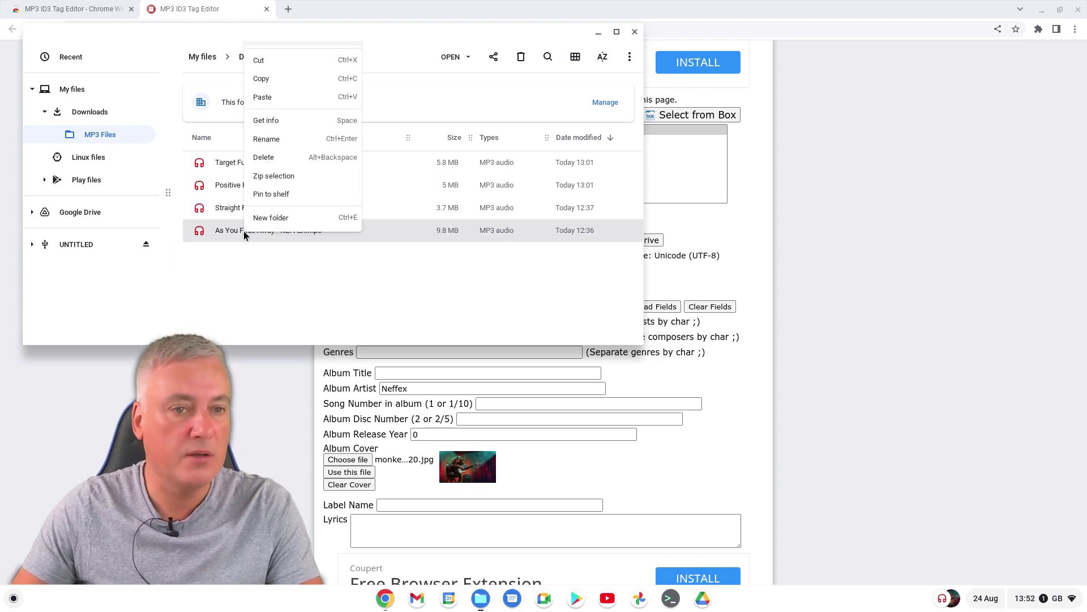
pyautogui.click(273, 122)
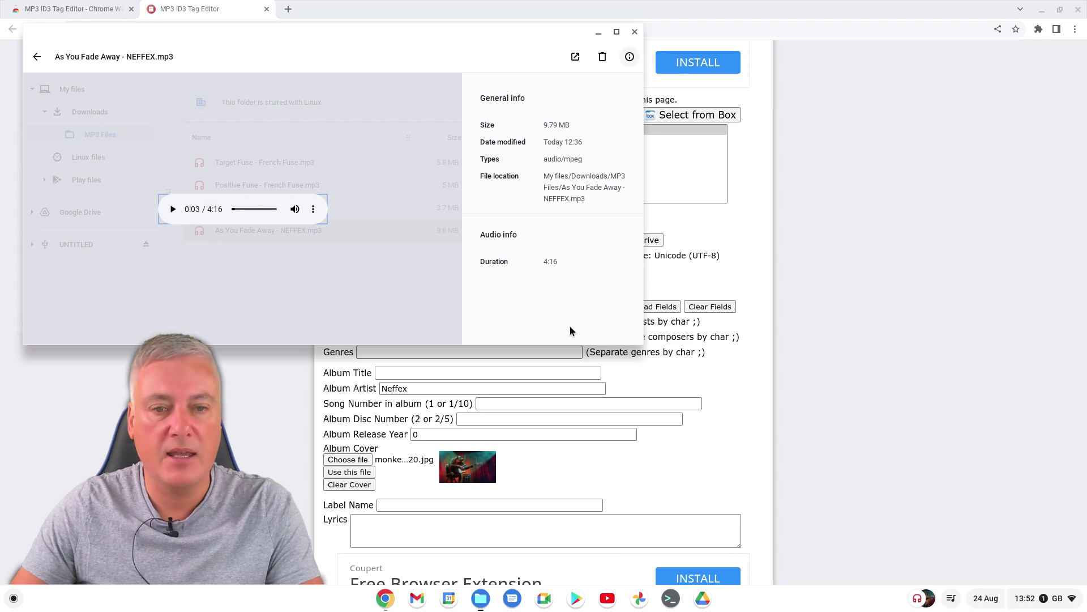
pyautogui.click(635, 32)
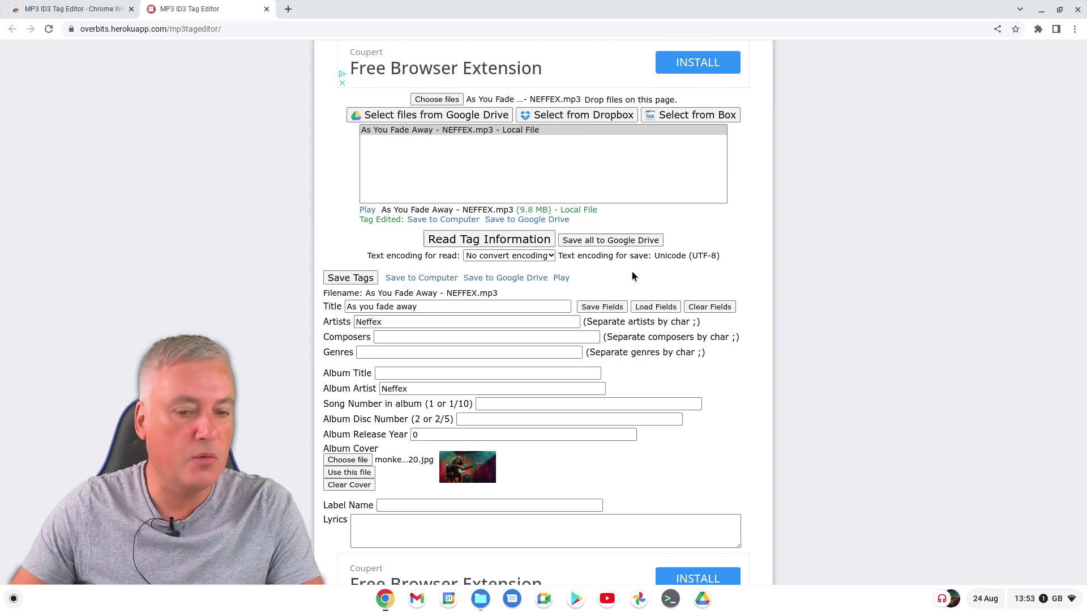
# - View the file information of the tagged As You Fade Away - NEFFEX.mp3 in Downloads, pause its playback and close the window
pyautogui.click(479, 599)
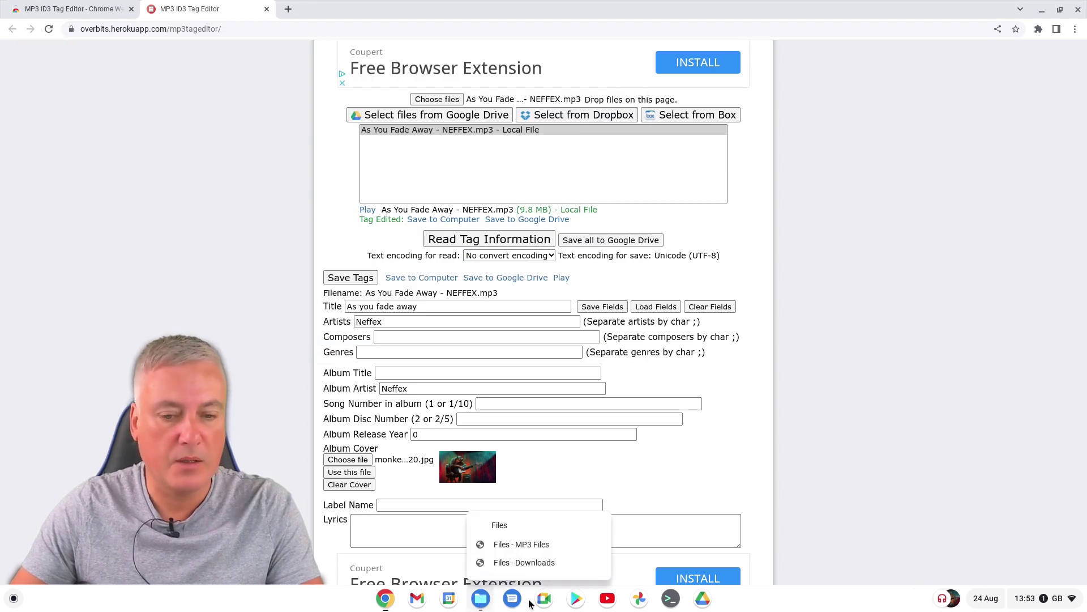
pyautogui.click(547, 549)
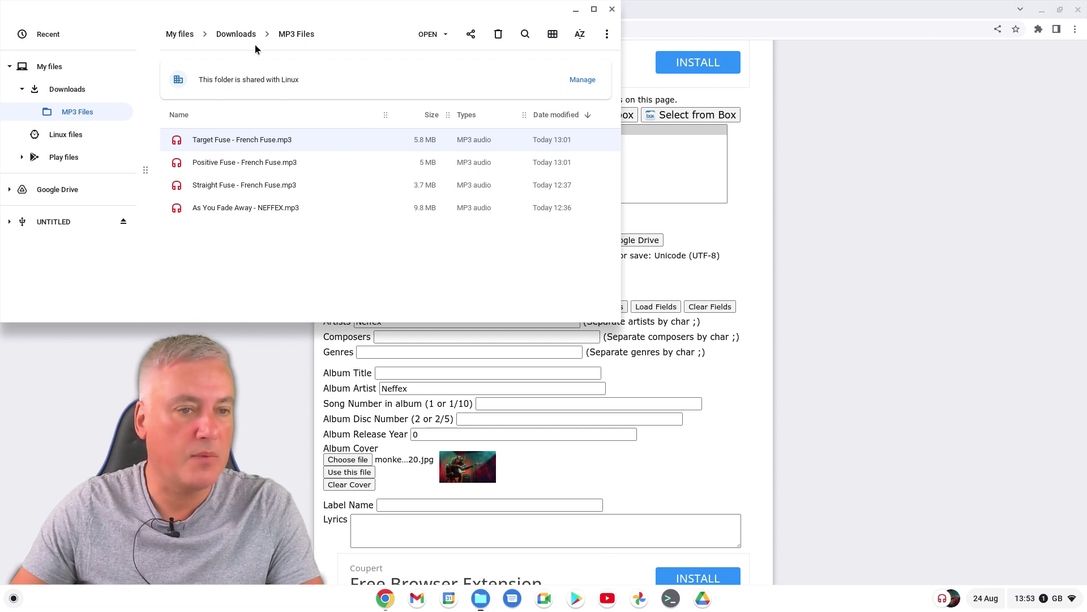
pyautogui.click(236, 33)
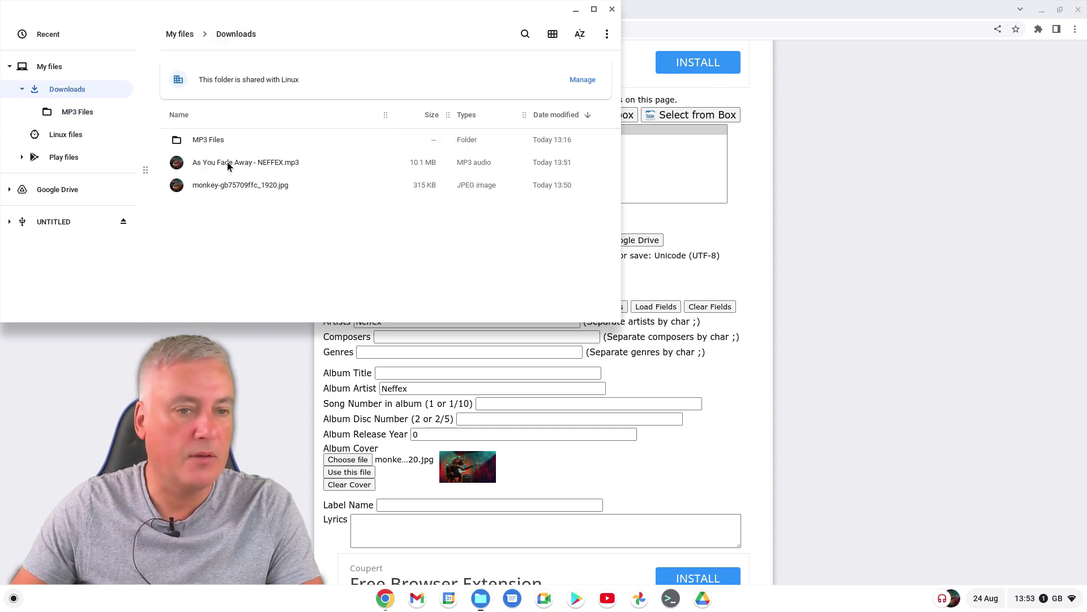
pyautogui.rightClick(227, 161)
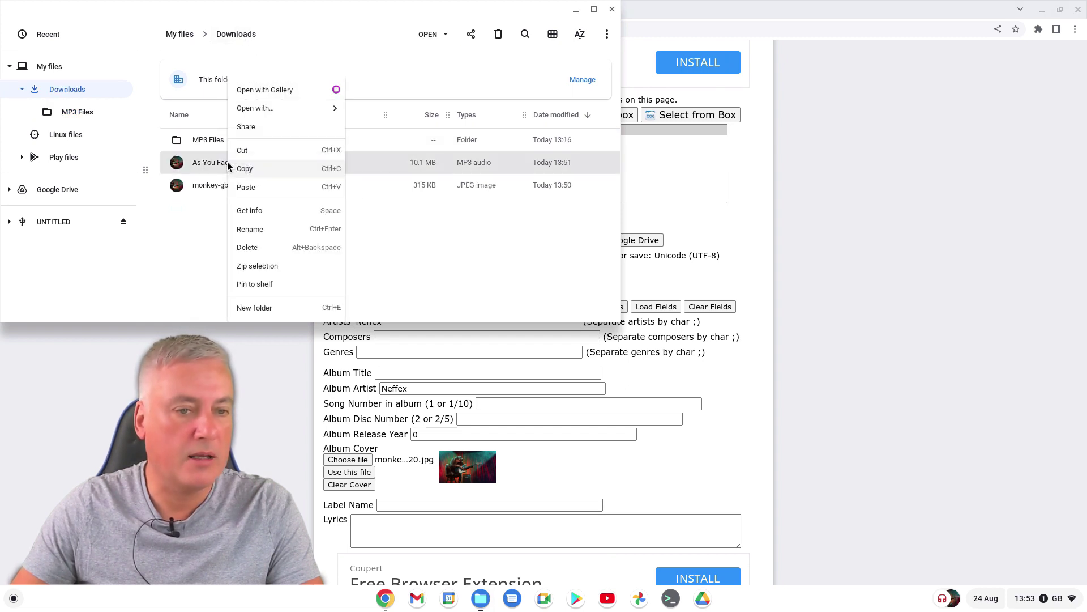
pyautogui.click(249, 210)
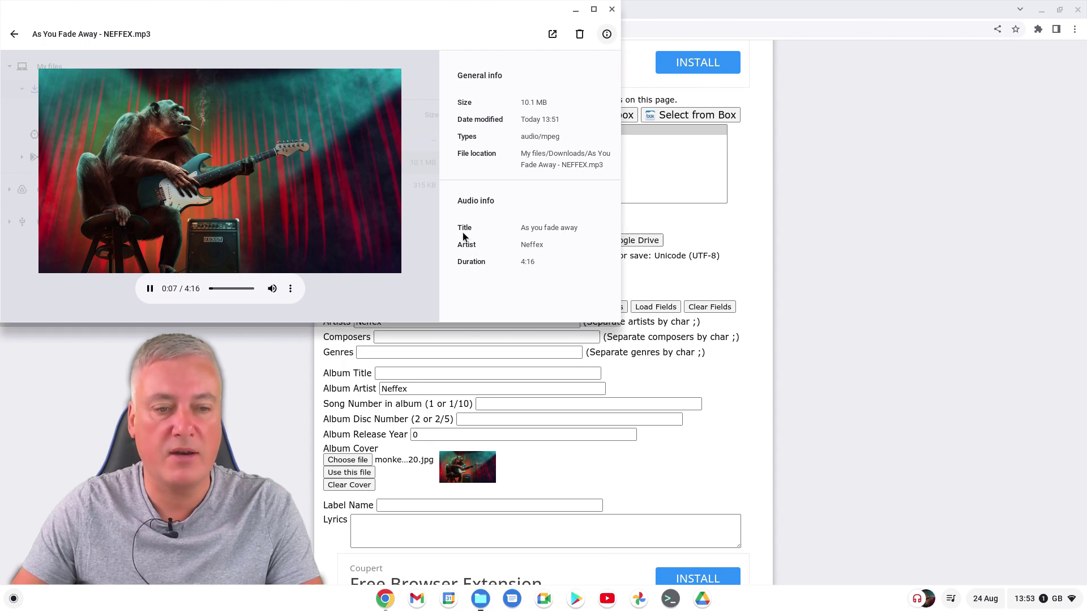
pyautogui.click(150, 288)
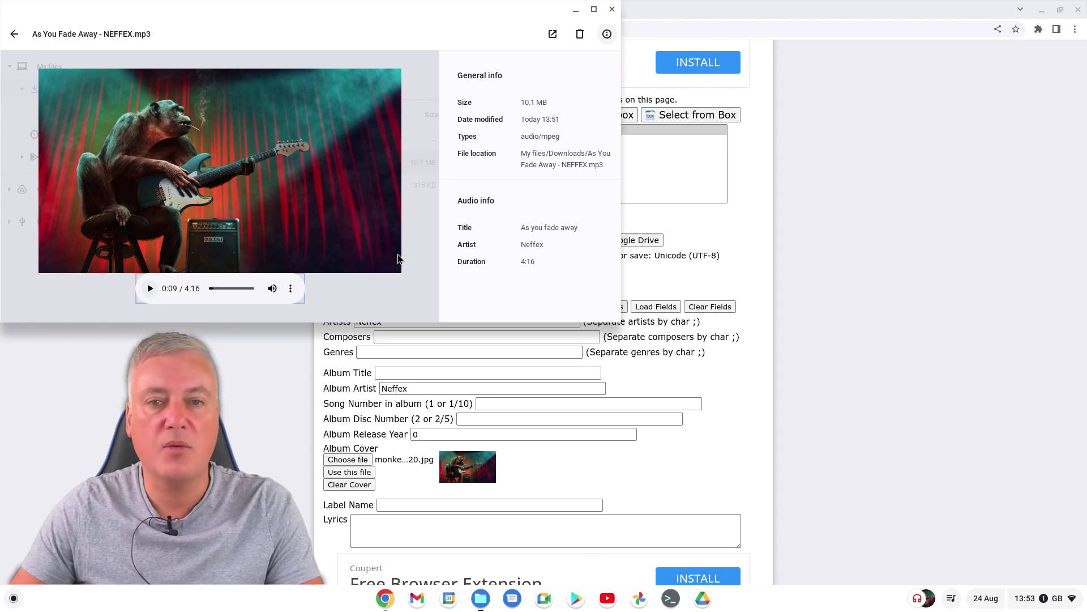
pyautogui.click(612, 9)
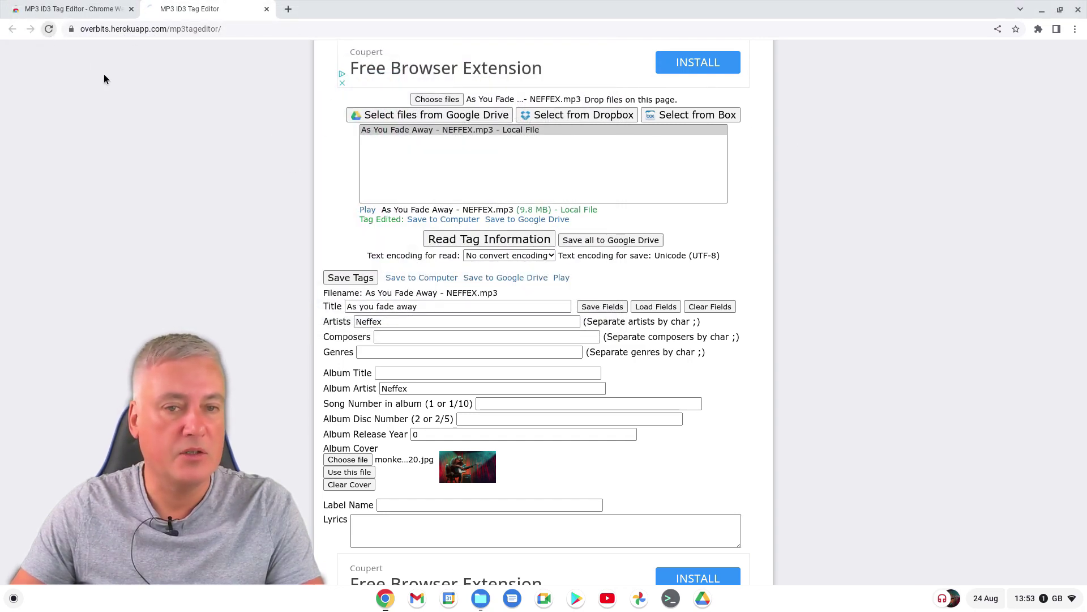
# - Reload the MP3 ID3 Tag Editor page to clear its form, and show the remaining songs in the MP3 Files folder
pyautogui.click(48, 29)
pyautogui.scroll(-3, 567, 148)
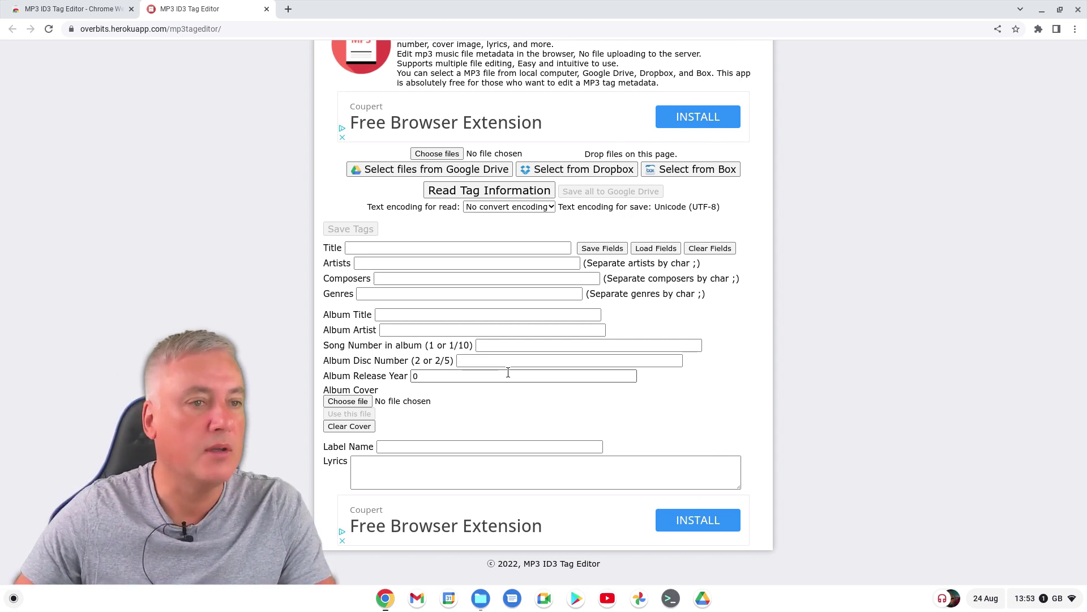
pyautogui.click(481, 599)
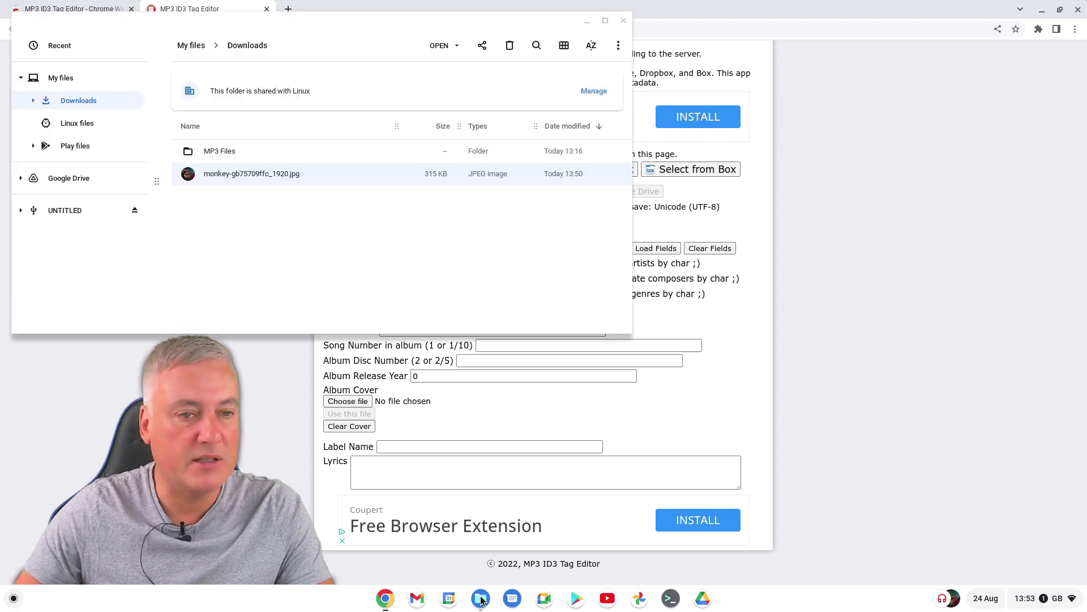
pyautogui.doubleClick(224, 148)
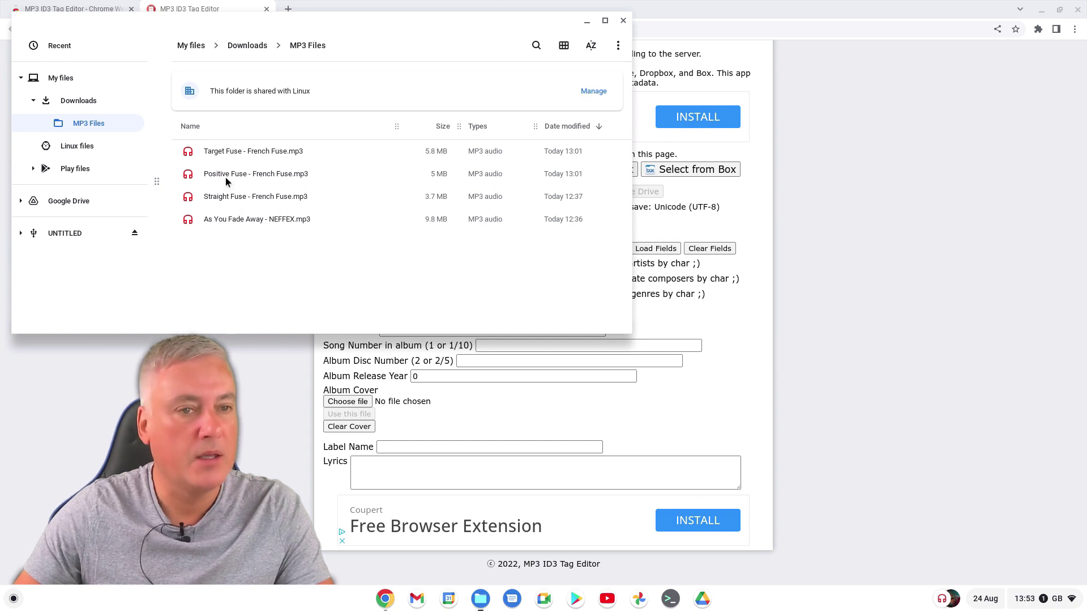
pyautogui.click(855, 252)
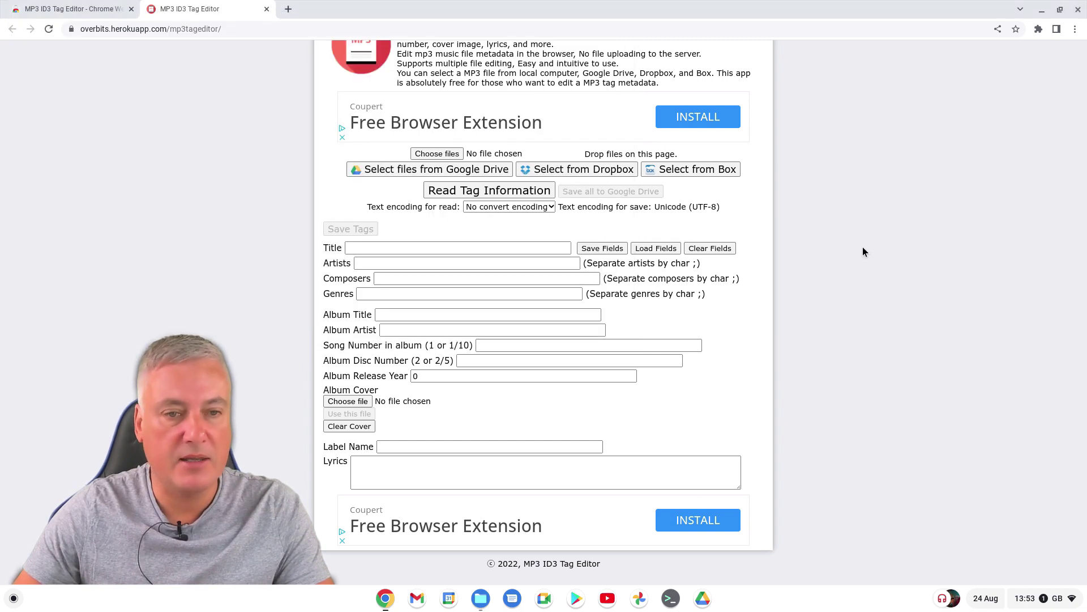
pyautogui.scroll(3, 224, 188)
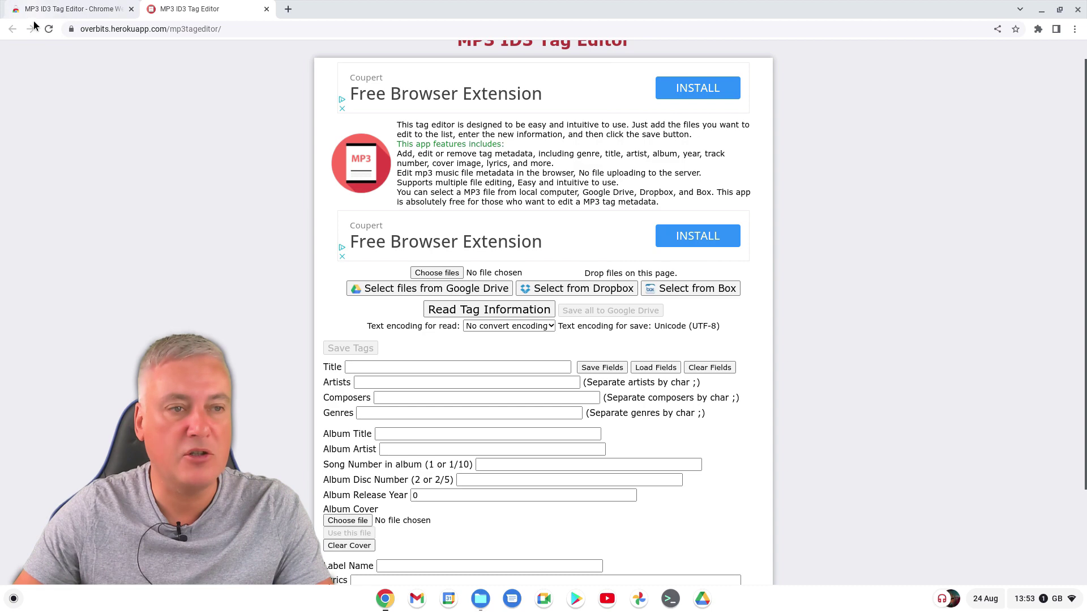
pyautogui.click(49, 30)
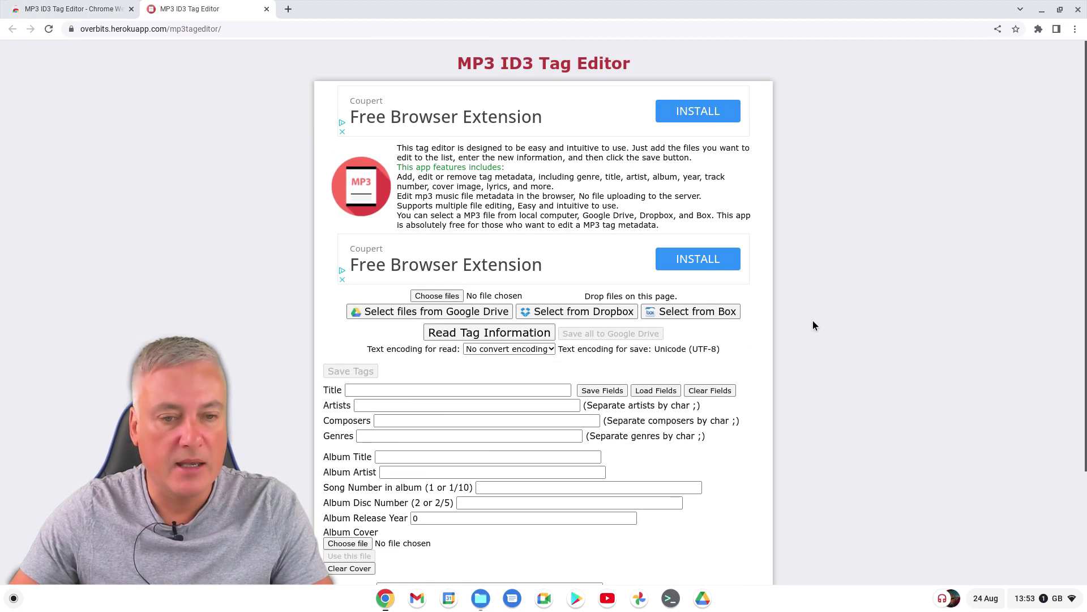
# - Load the Target Fuse, Positive Fuse and Straight Fuse MP3s by French Fuse from the MP3 Files folder into the tag editor
pyautogui.click(442, 295)
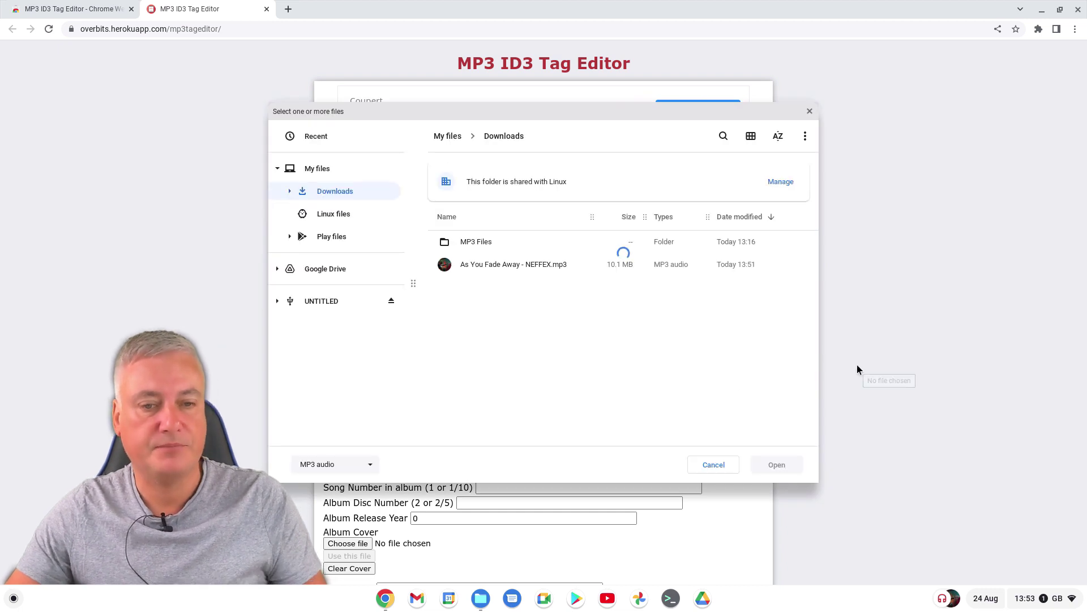
pyautogui.doubleClick(484, 242)
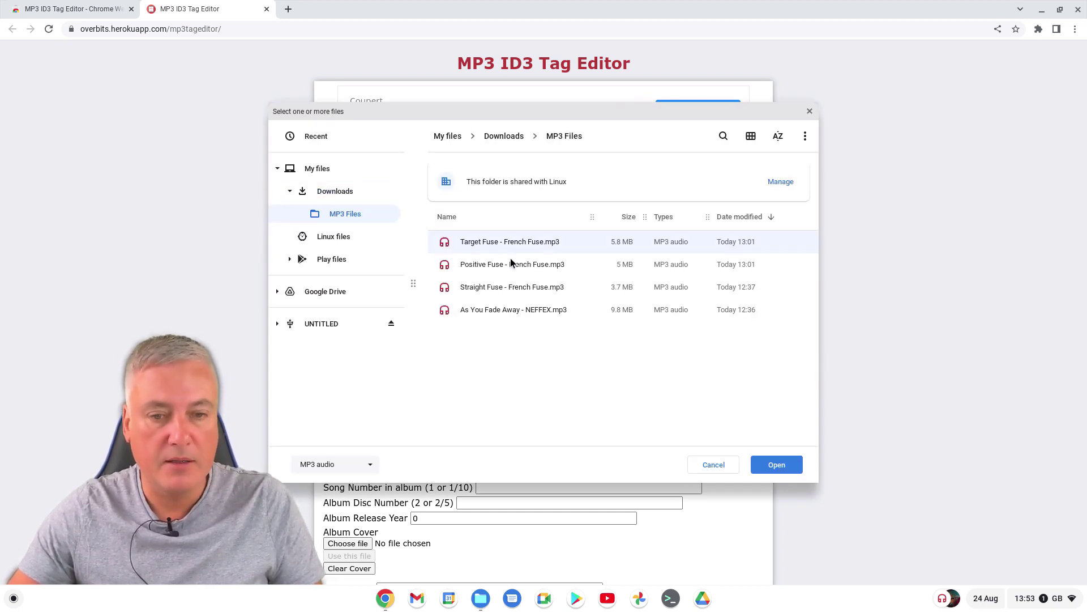
pyautogui.keyDown('shift'); pyautogui.click(516, 286); pyautogui.keyUp('shift')
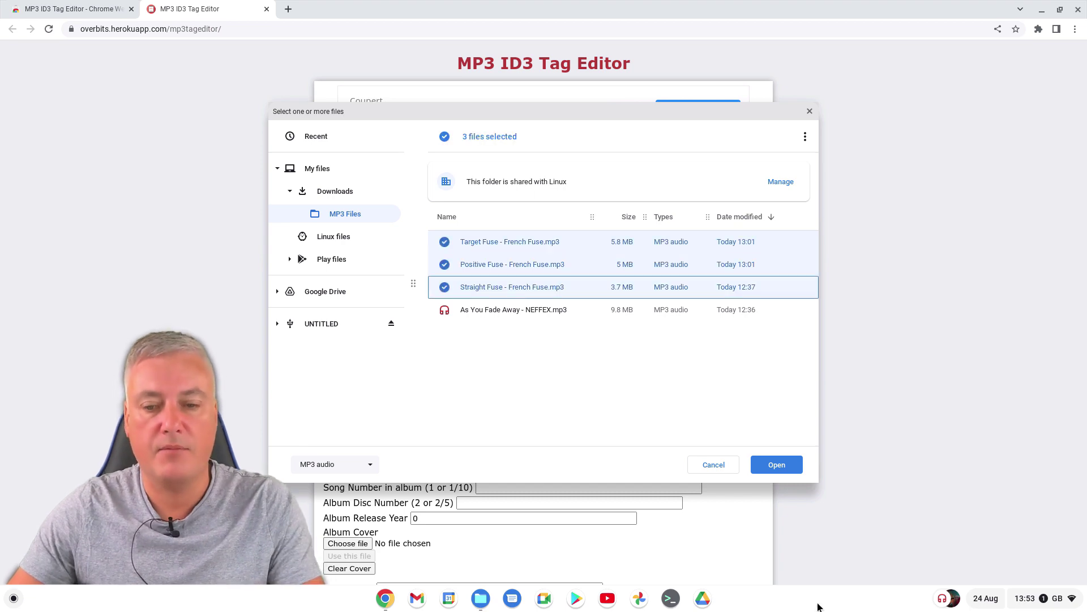
pyautogui.click(781, 466)
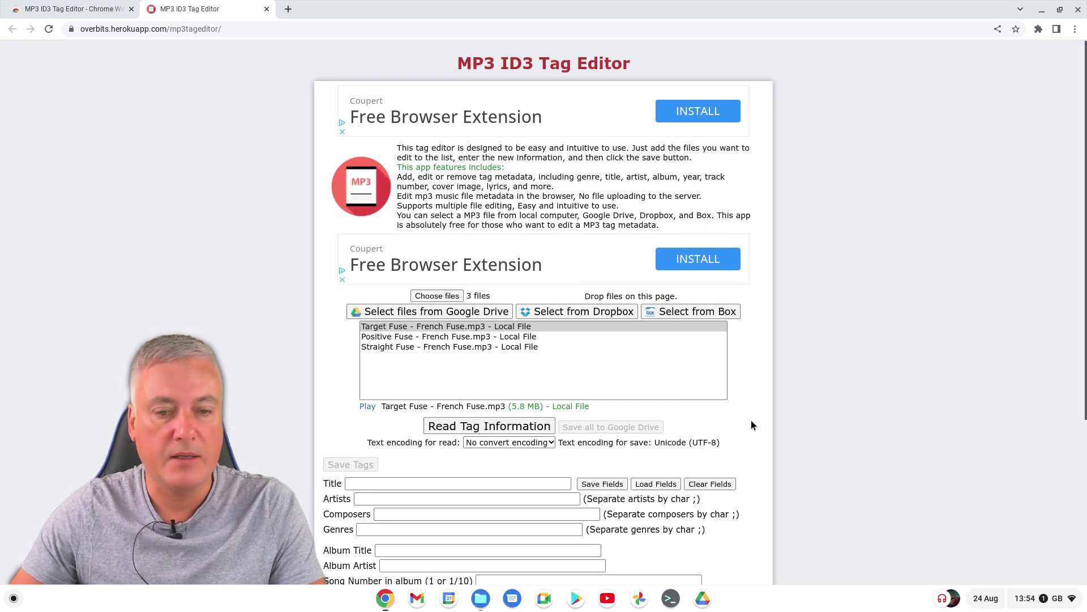
# - Read the tag information of Target Fuse - French Fuse.mp3 from the loaded files
pyautogui.scroll(-2, 750, 375)
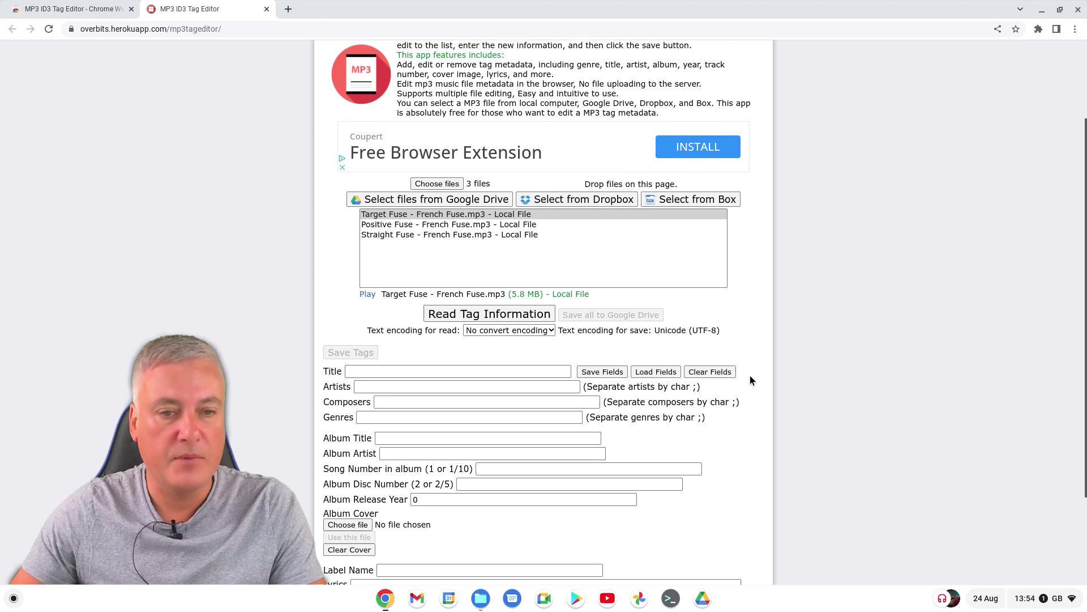
pyautogui.click(451, 213)
pyautogui.click(498, 313)
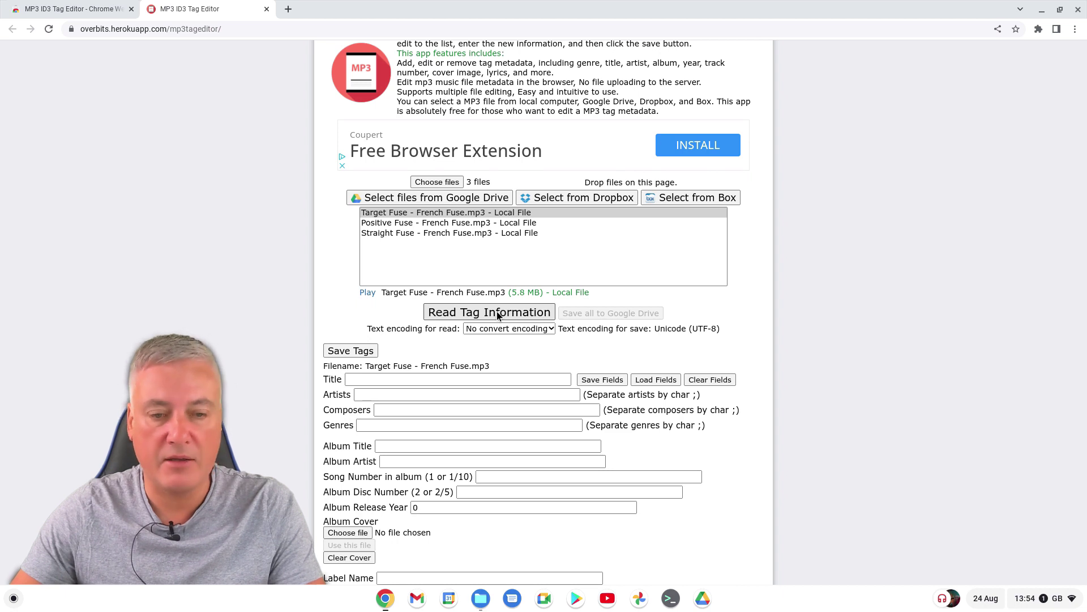
# - Set the song's title to "Target Fuse" and its artist to "French Fuse"
pyautogui.click(434, 382)
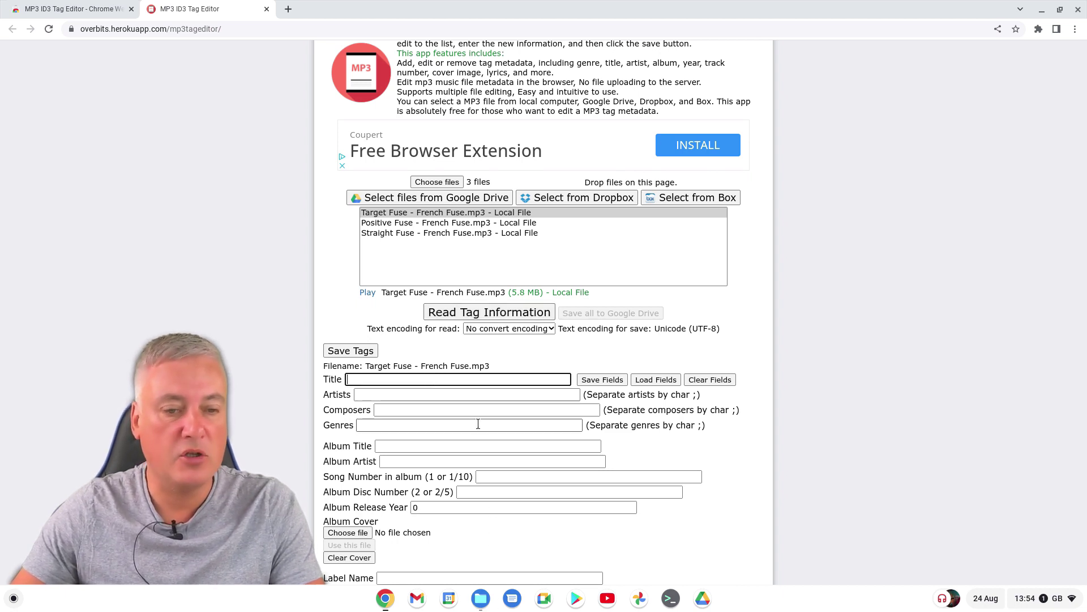
pyautogui.write('T')
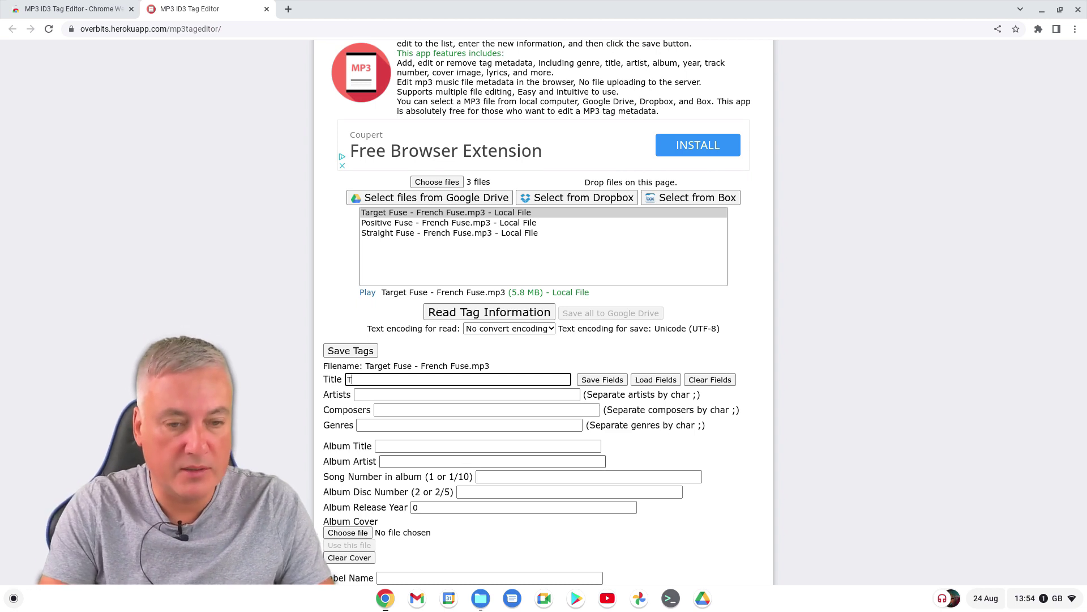
pyautogui.write('arget Fuse')
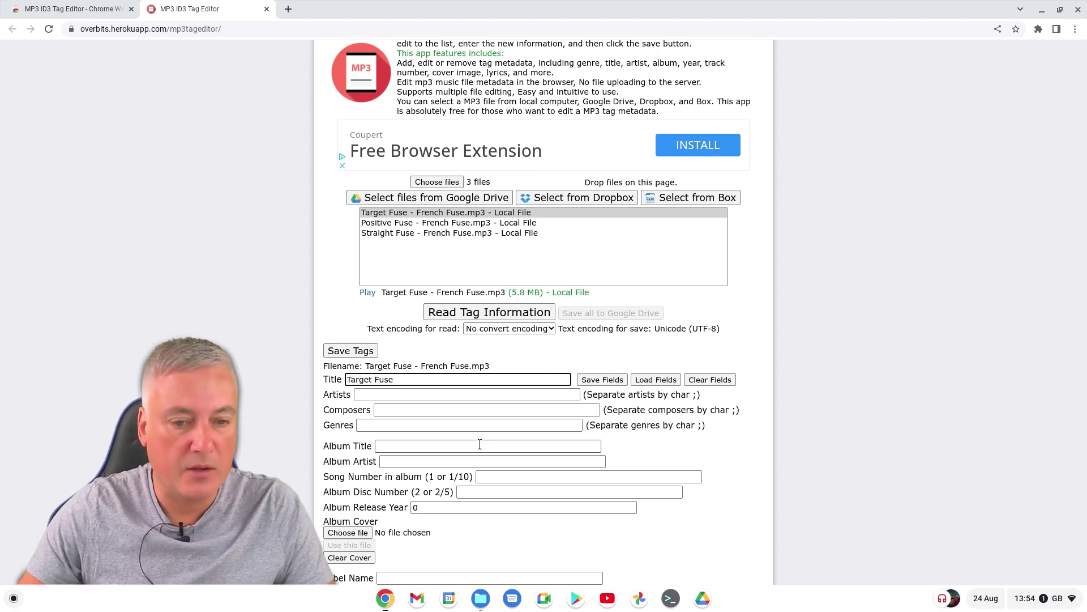
pyautogui.click(437, 397)
pyautogui.write('French Fuse')
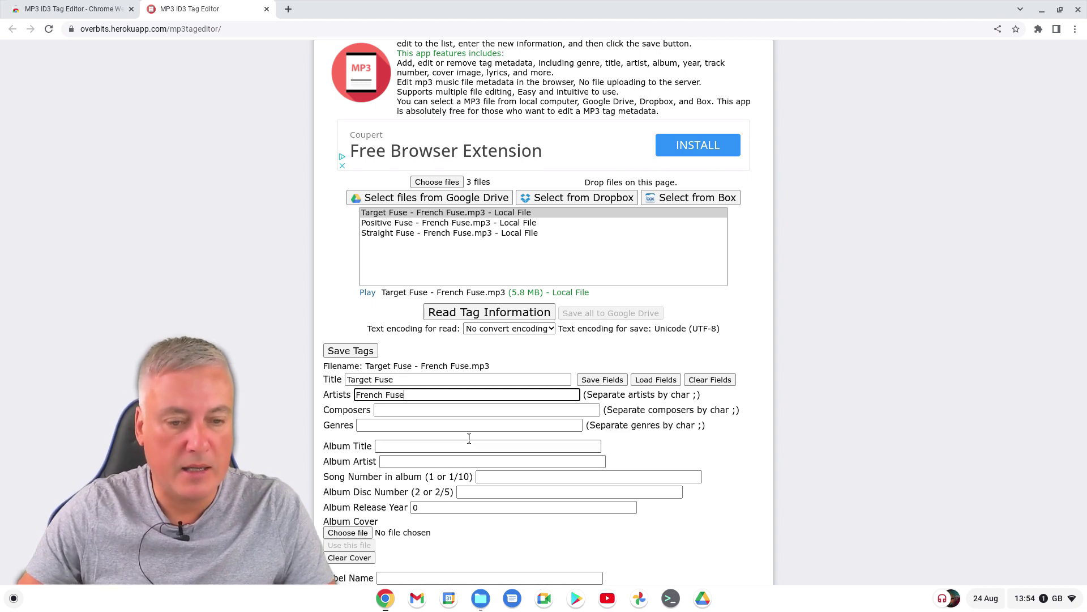
# - Enter "Best of Fuse" as the album title, "French Fuse" as the album artist and 1/3 as the song number in the album
pyautogui.click(447, 447)
pyautogui.write('Best of Fuse')
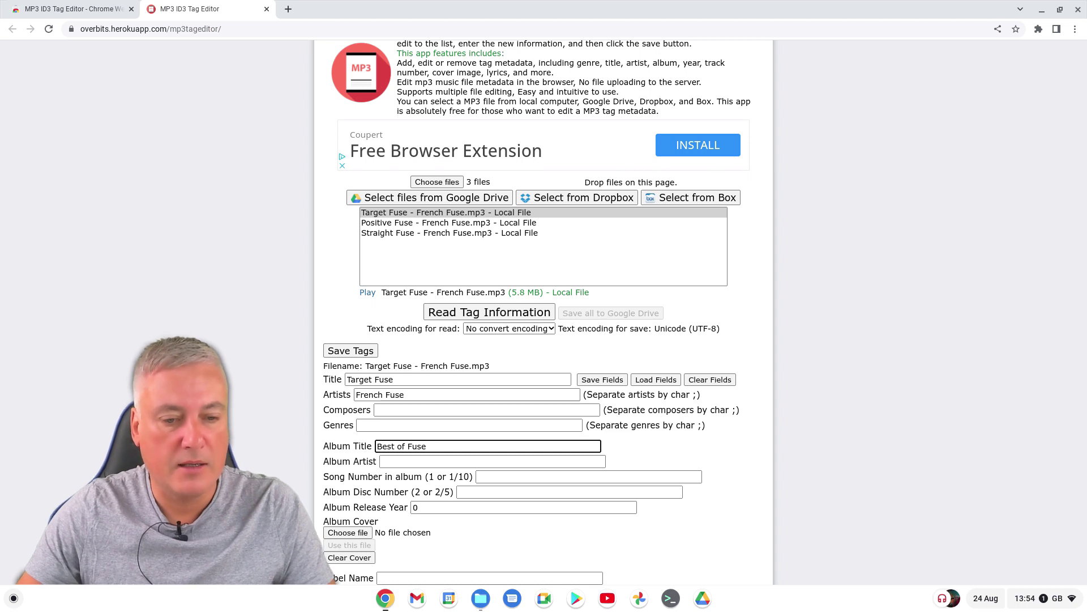
pyautogui.click(393, 460)
pyautogui.write('French Fuse')
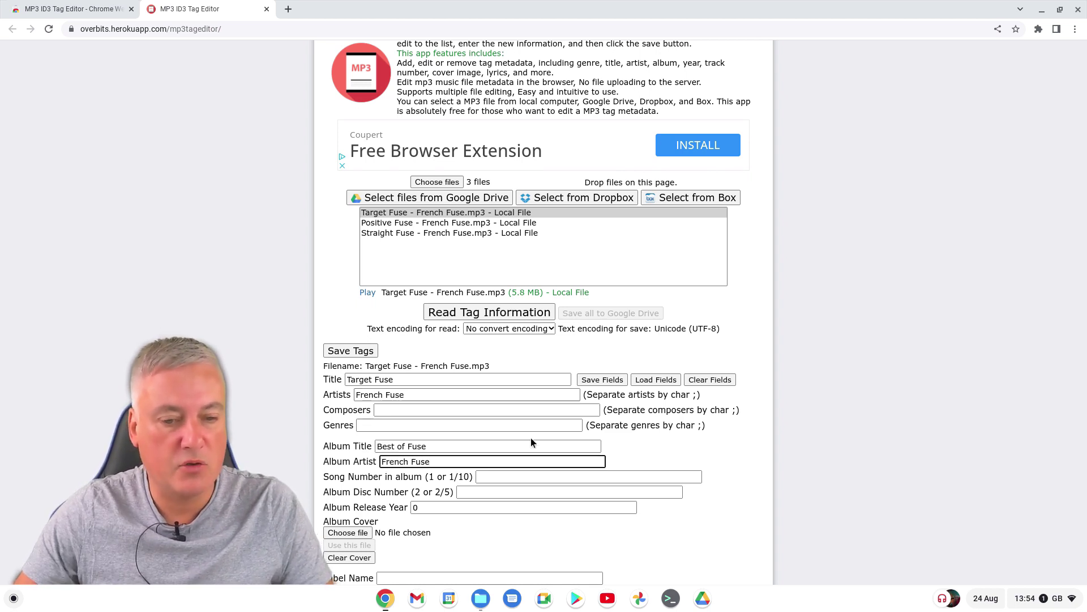
pyautogui.click(509, 479)
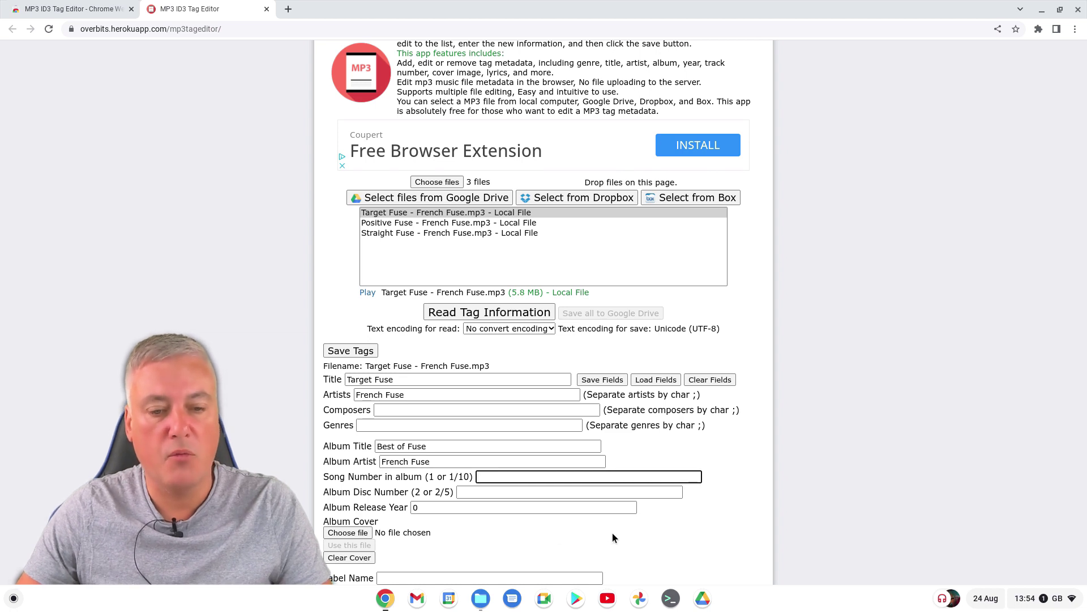
pyautogui.write('1')
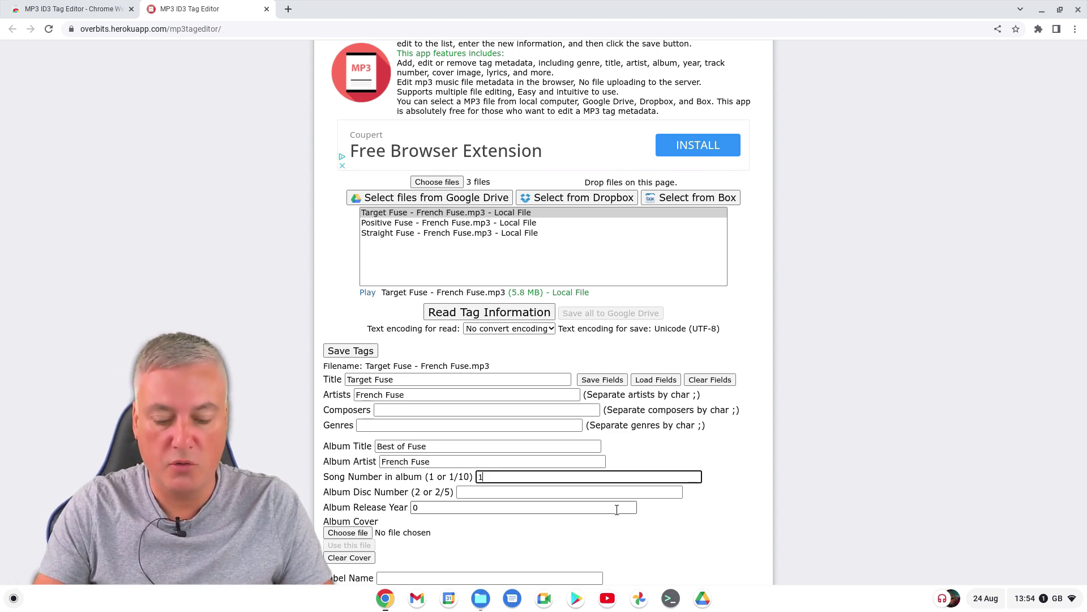
pyautogui.write('/3')
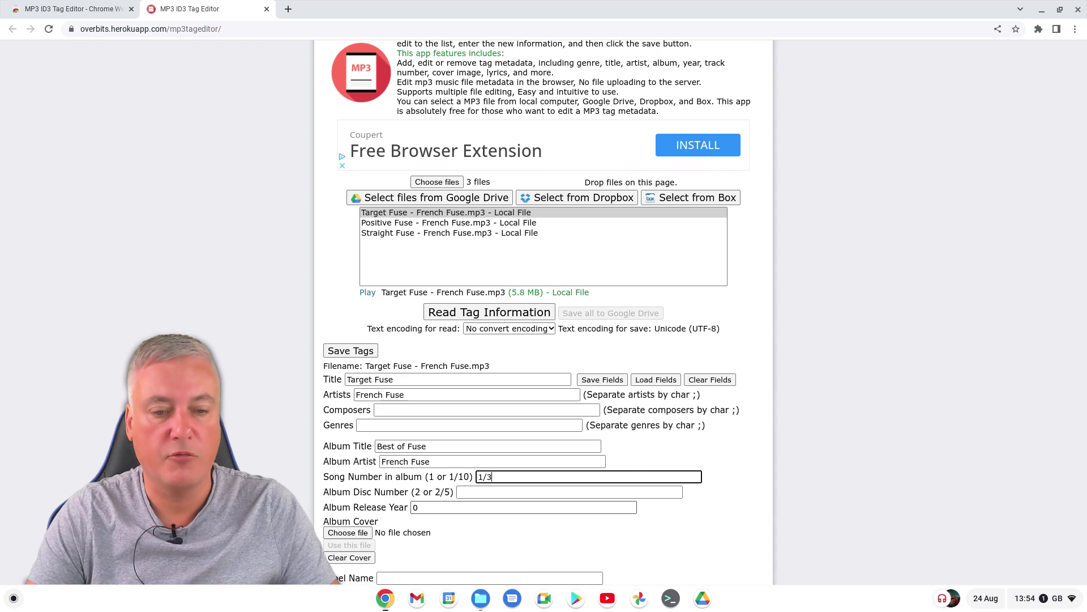
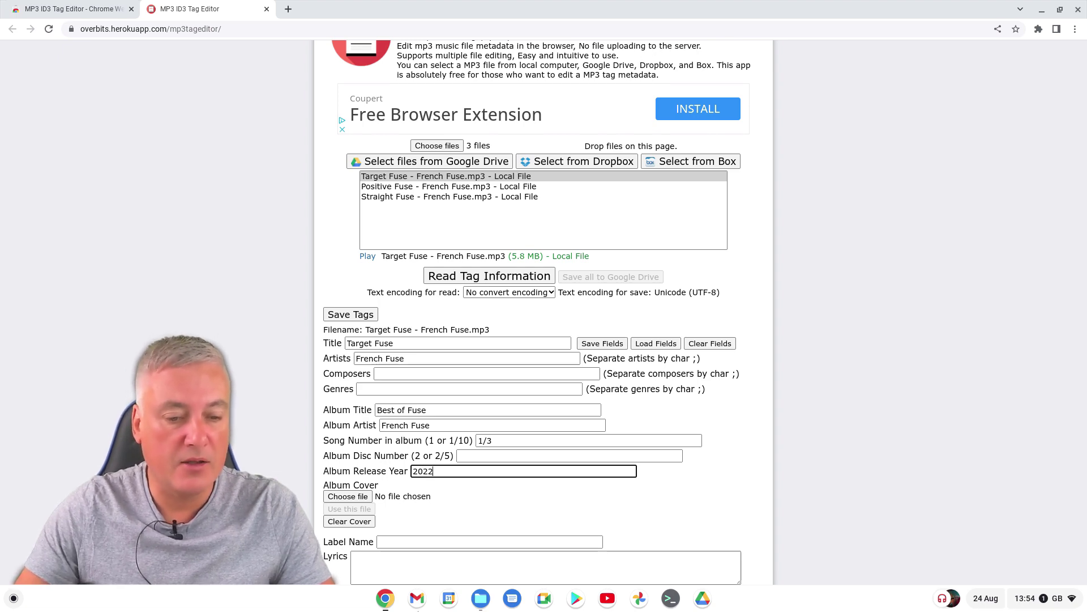
# - Open Pixabay in a new browser window and search its images for "music"
pyautogui.rightClick(392, 599)
pyautogui.click(439, 506)
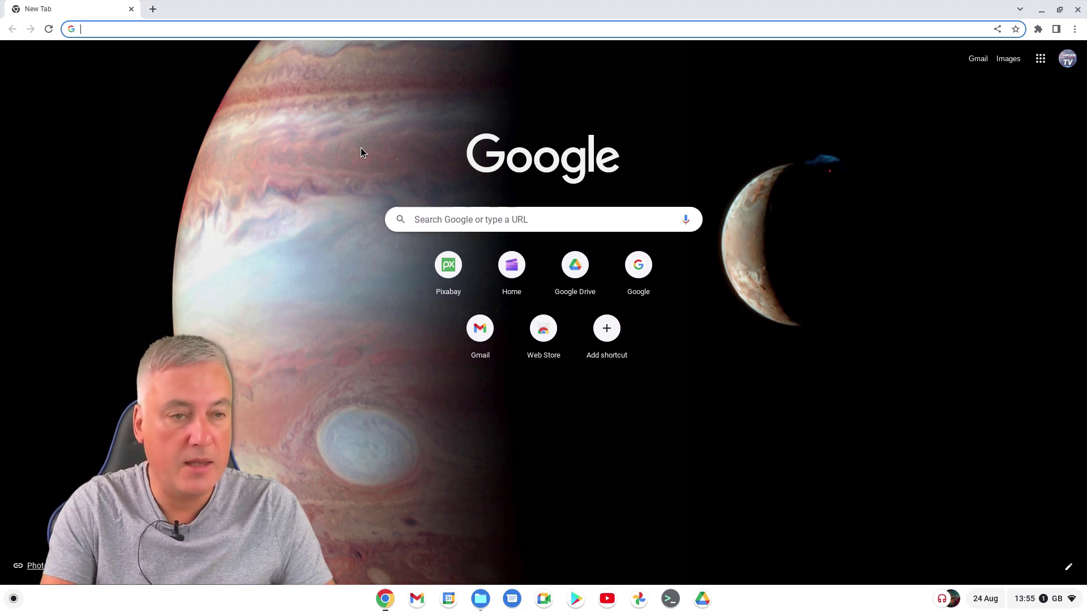
pyautogui.write('pix')
pyautogui.press('Return')
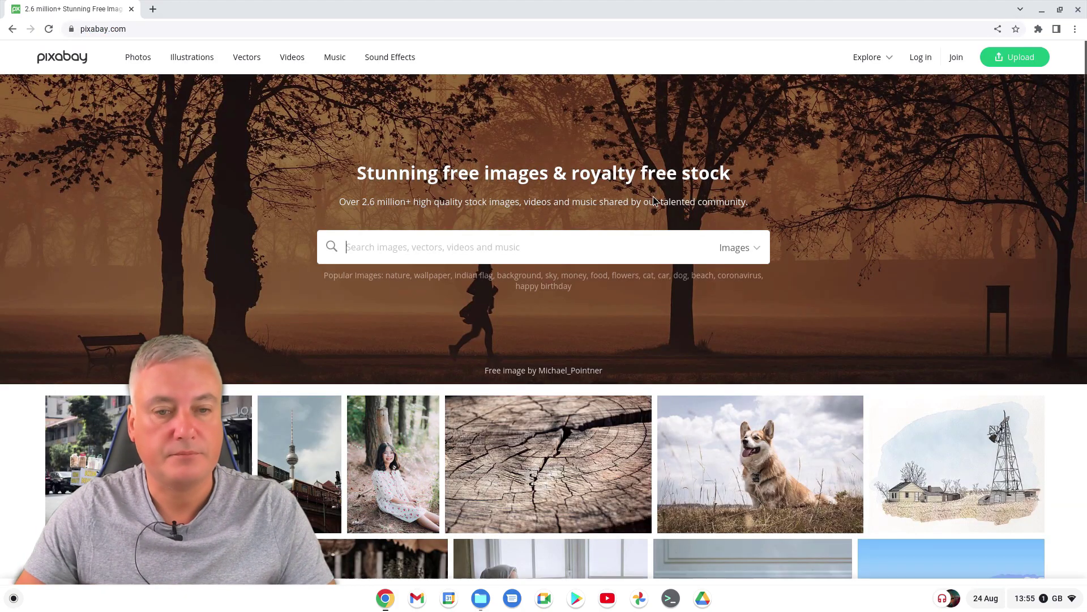
pyautogui.write('mus')
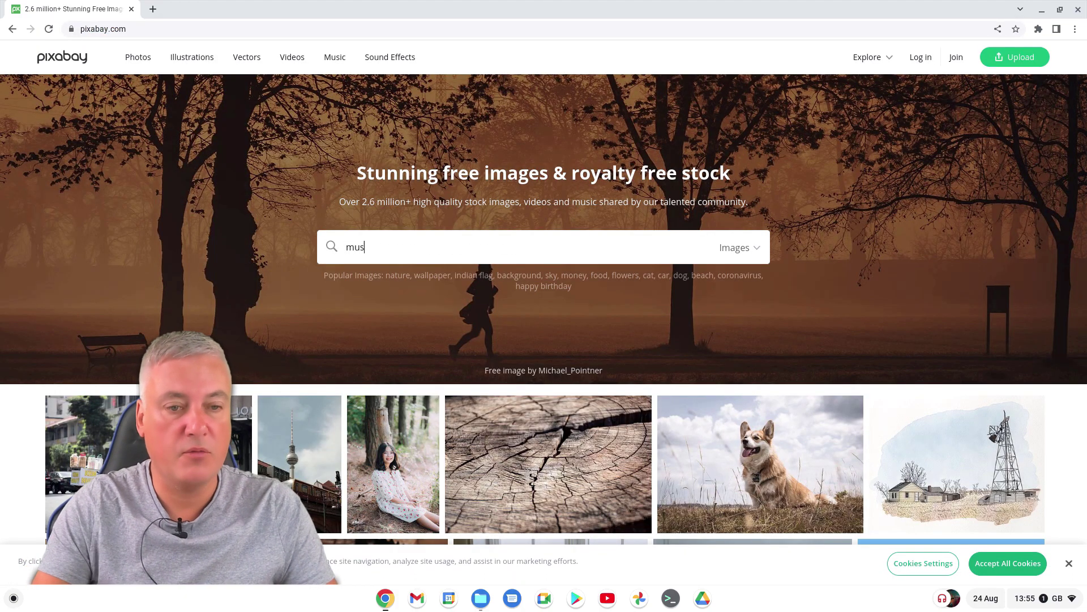
pyautogui.write('ic')
pyautogui.press('Return')
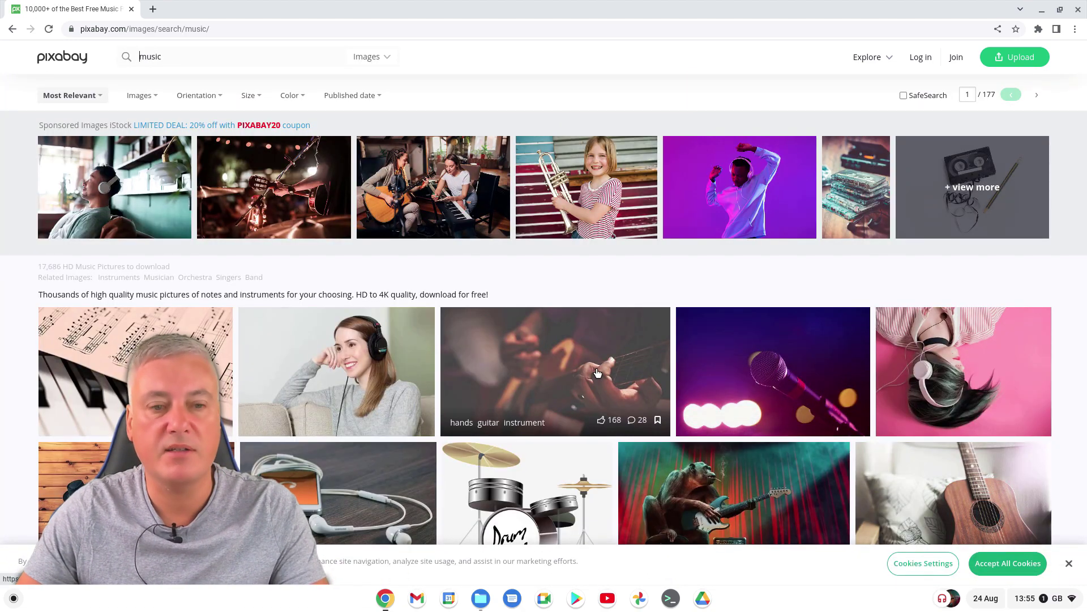
# - Browse the music image results and open the photo of the banjo player in a black hat against a wooden wall
pyautogui.scroll(-5, 598, 372)
pyautogui.scroll(-1, 598, 376)
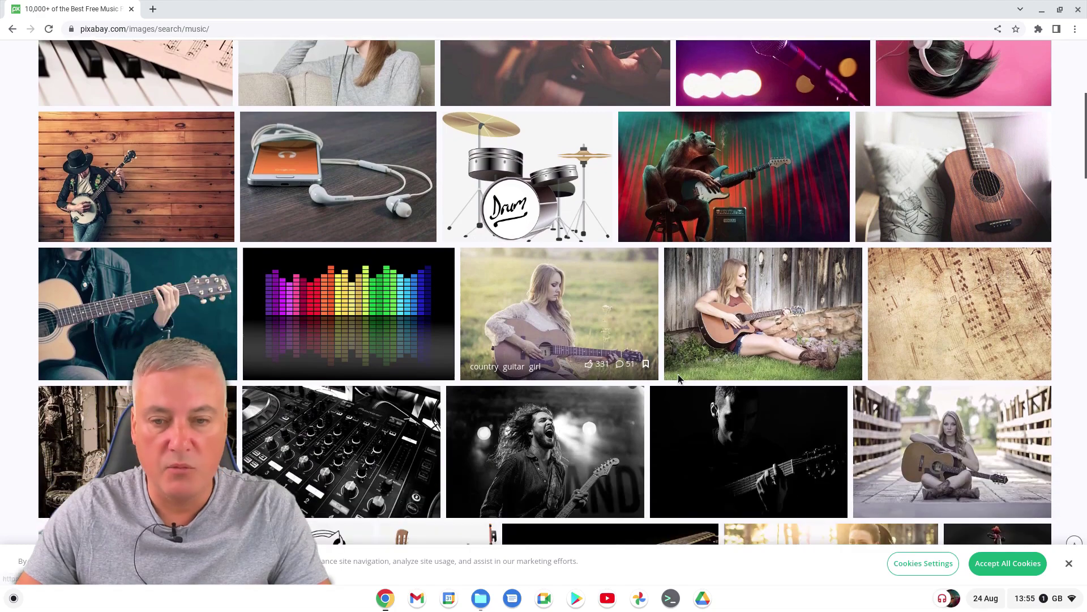
pyautogui.scroll(-10, 765, 454)
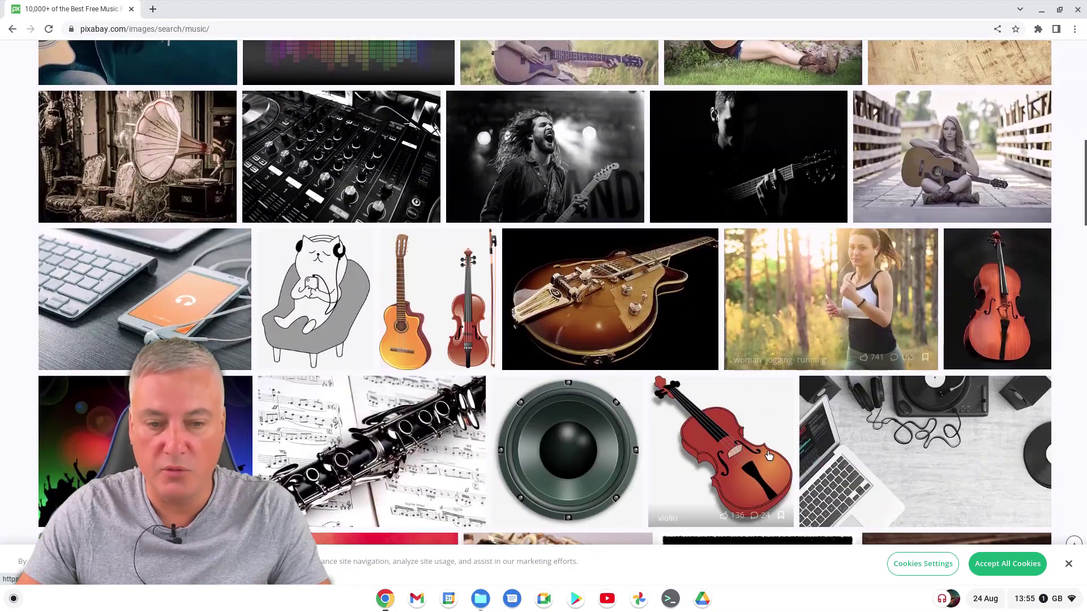
pyautogui.scroll(15, 769, 455)
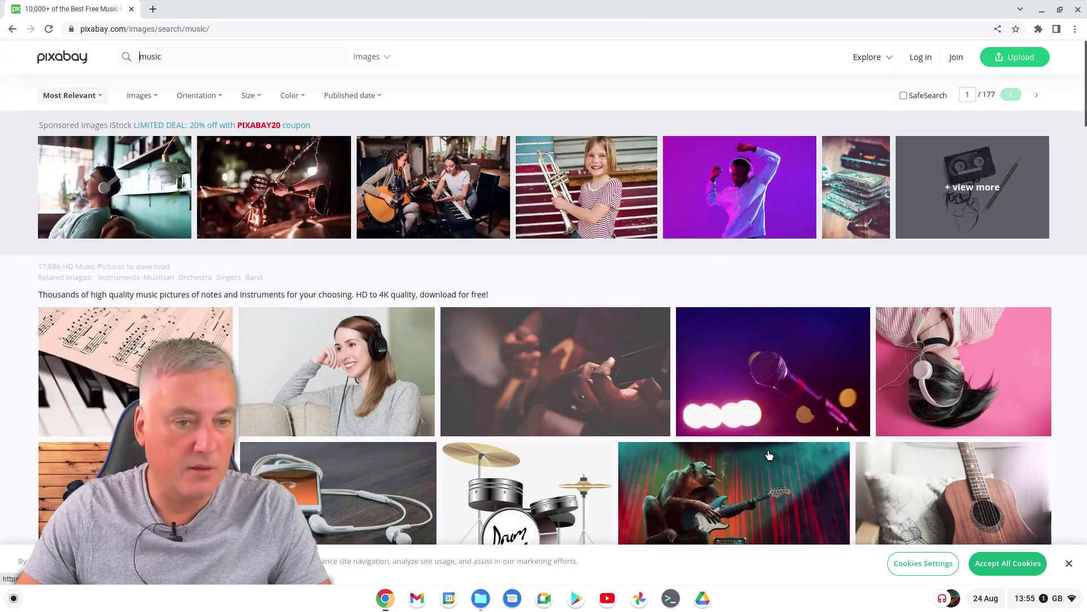
pyautogui.scroll(-3, 769, 455)
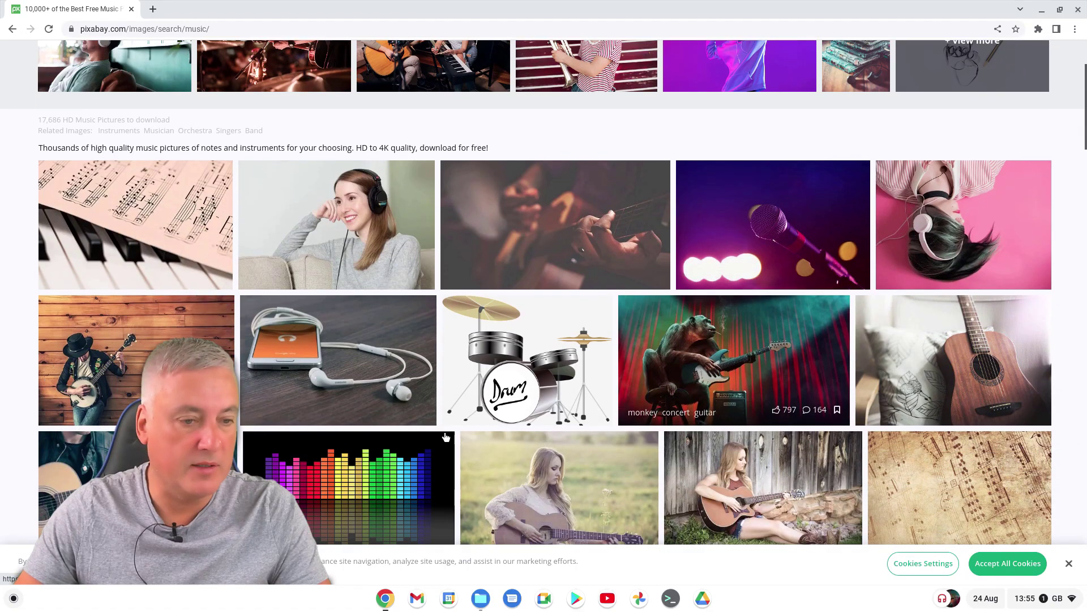
pyautogui.click(92, 390)
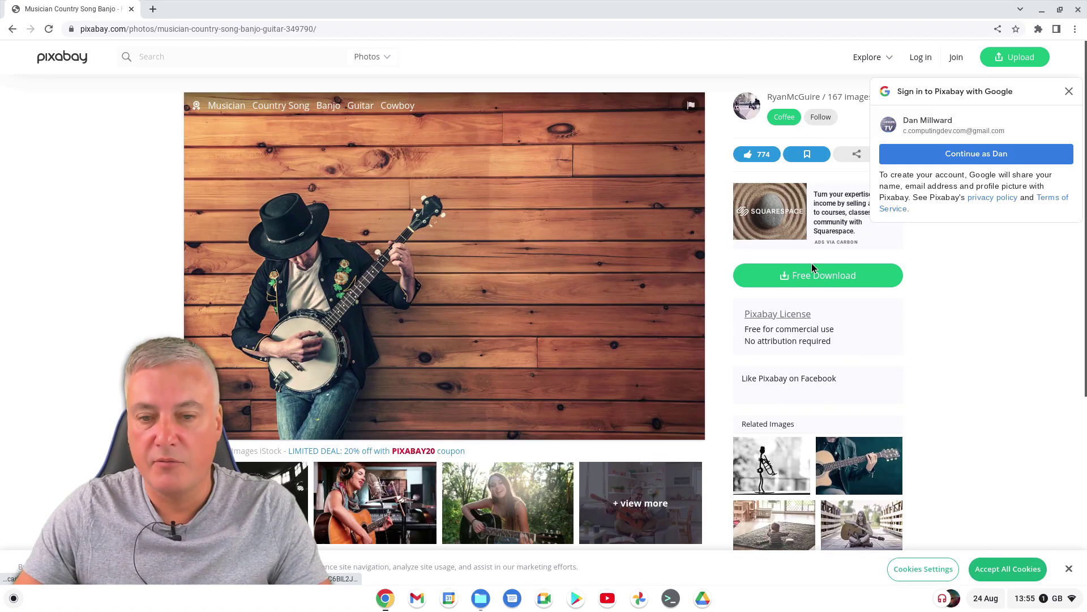
# - Download the banjo player photo as a 1920×1280 JPG, completing the robot check
pyautogui.click(821, 280)
pyautogui.click(780, 380)
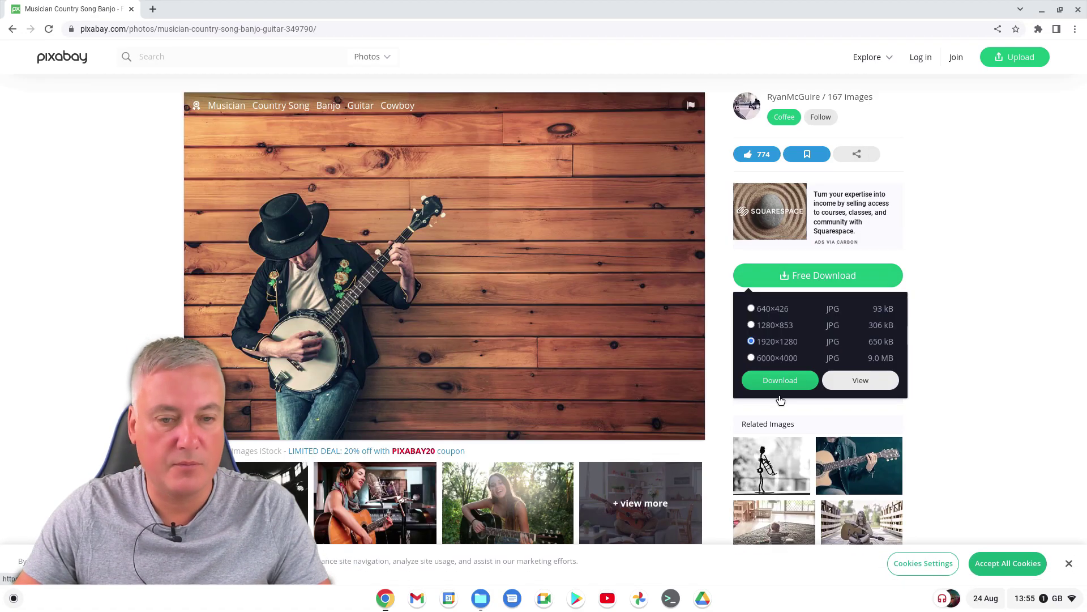
pyautogui.click(474, 324)
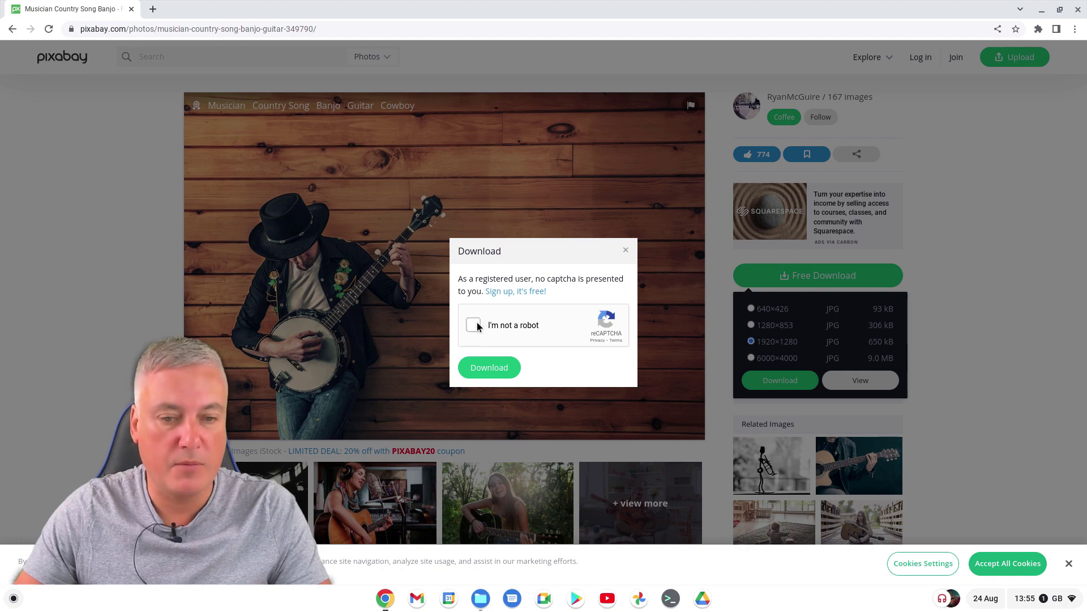
pyautogui.click(489, 368)
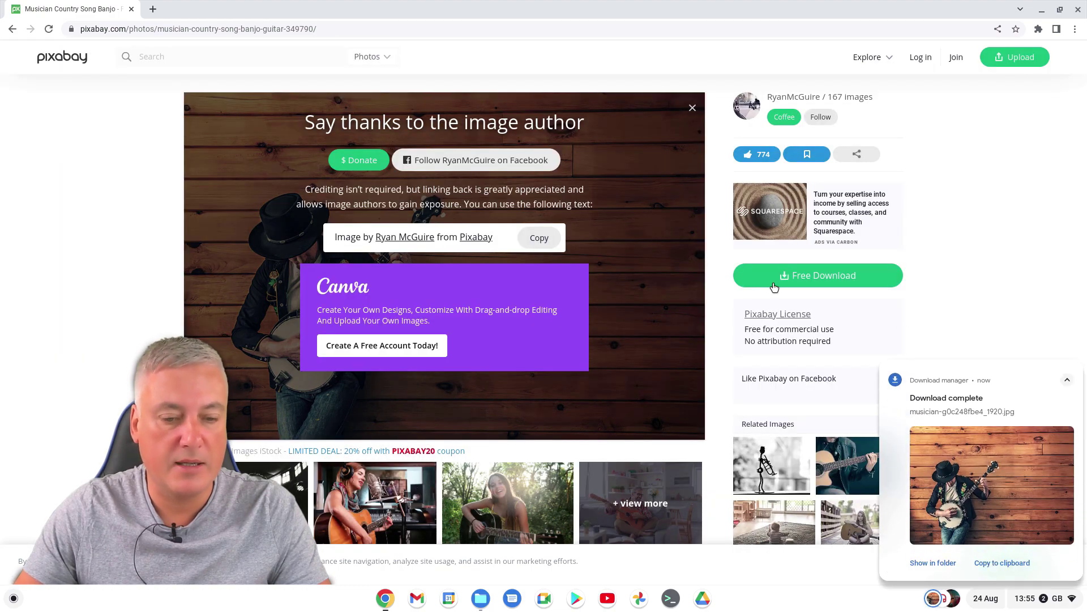
# - Switch back to MP3 ID3 Tag Editor and choose musician-g0c248fbe4_1920.jpg from Downloads as the album cover
pyautogui.click(388, 599)
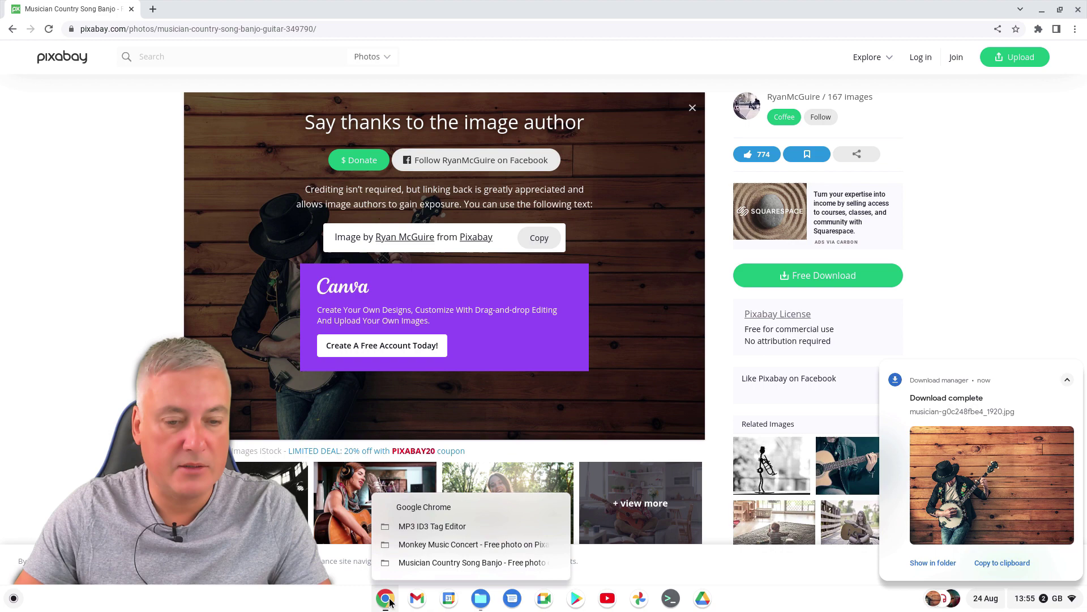
pyautogui.click(440, 525)
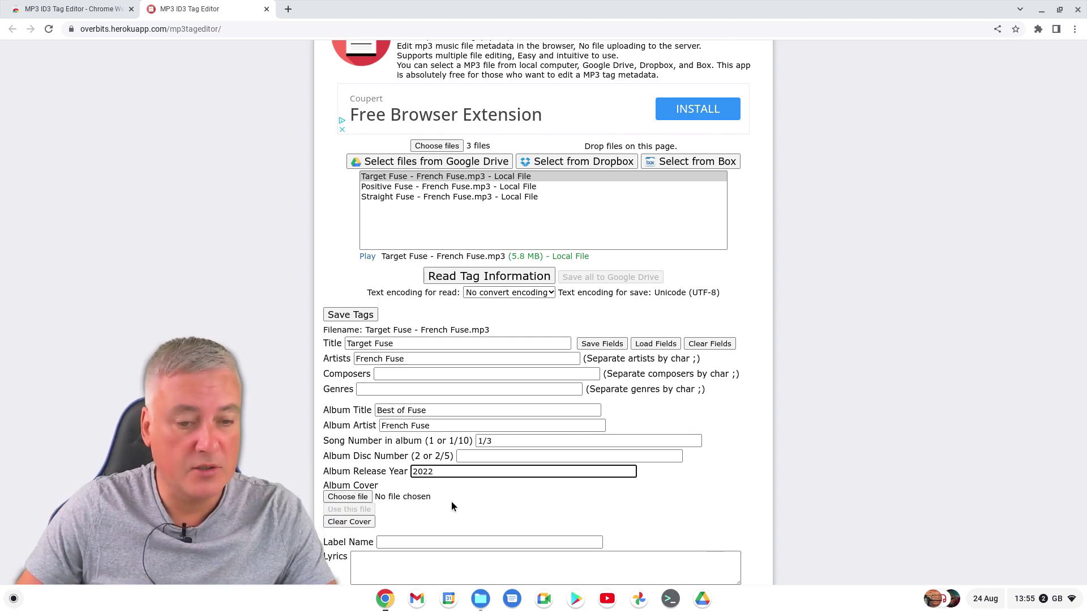
pyautogui.click(359, 497)
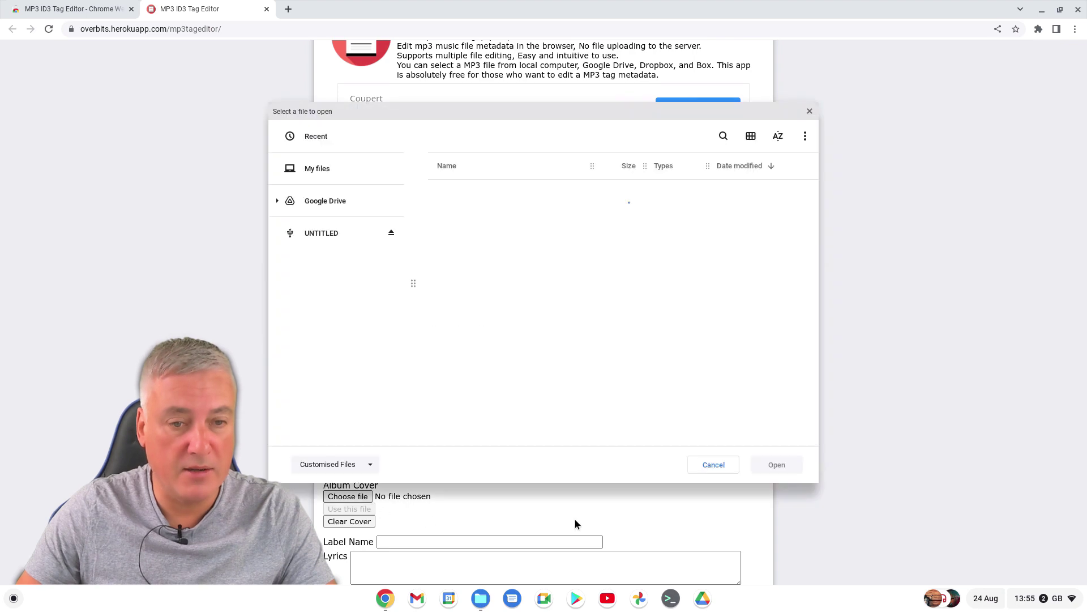
pyautogui.click(332, 193)
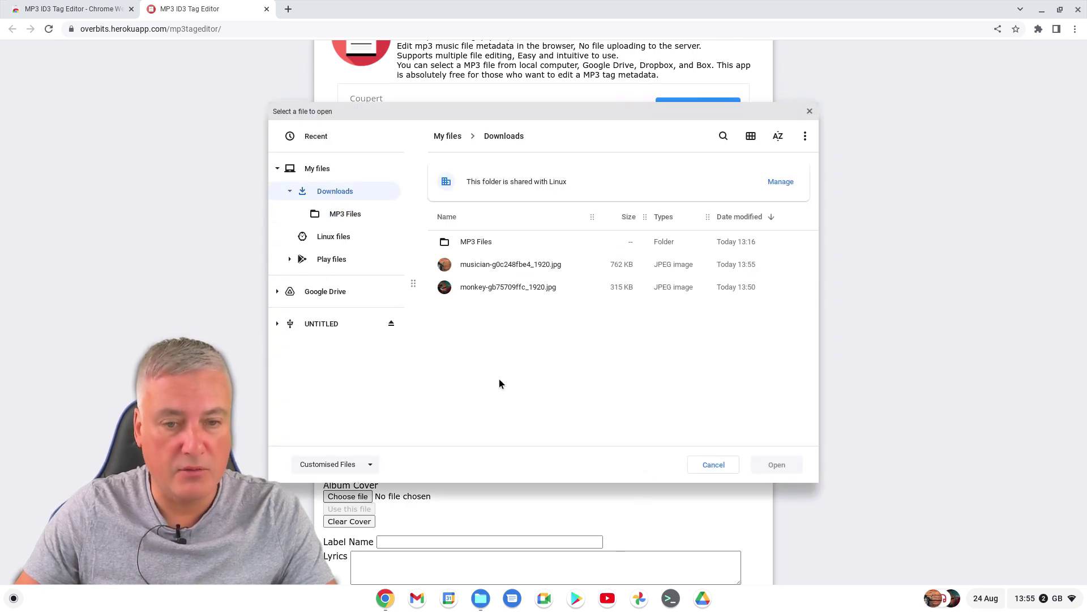
pyautogui.doubleClick(484, 264)
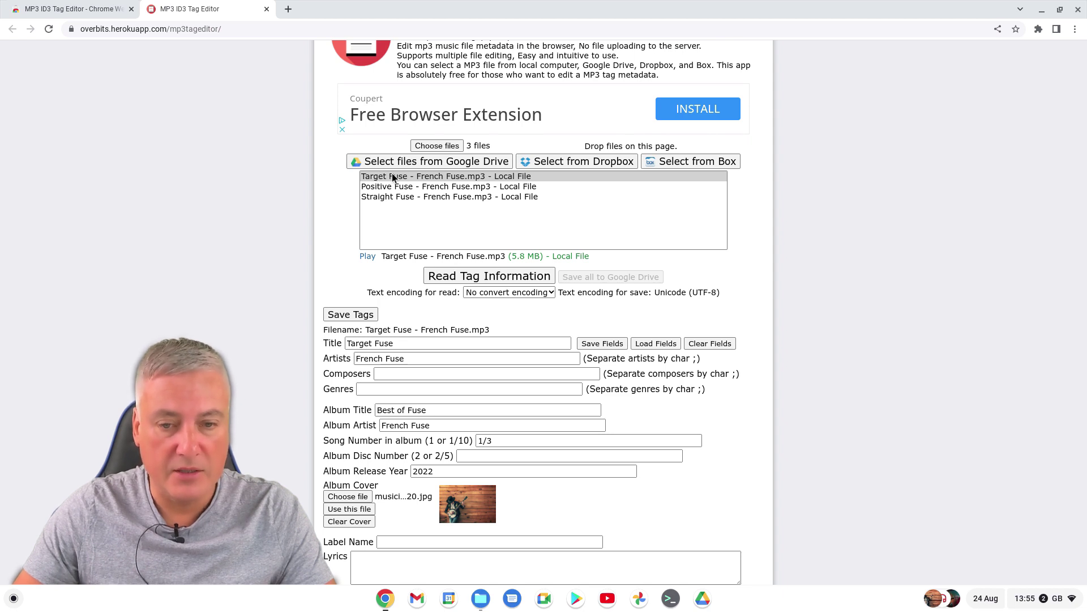
# - Save the tags of Target Fuse - French Fuse.mp3 and save the edited song to the computer
pyautogui.click(350, 315)
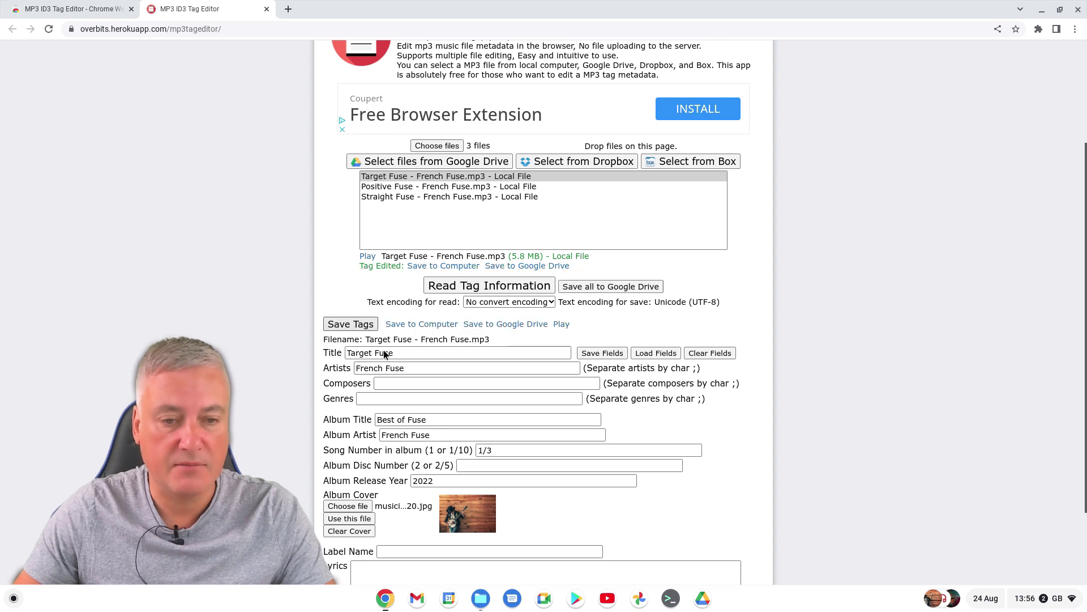
pyautogui.click(430, 324)
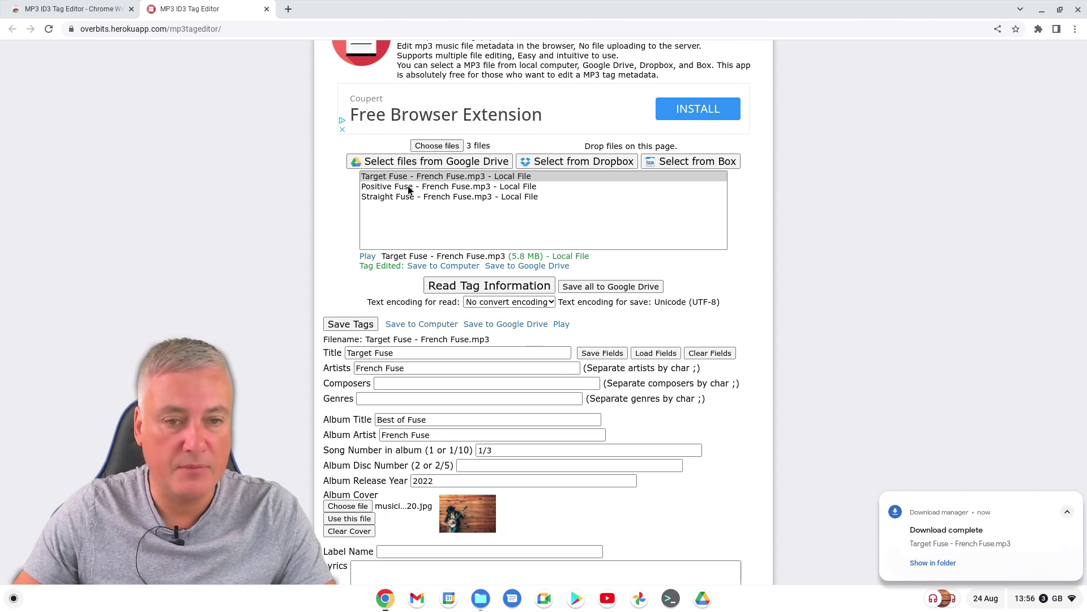
# - Read the tags of Positive Fuse - French Fuse.mp3 and set its title to "Positive Fuse" and artist to "French Fuse"
pyautogui.click(447, 187)
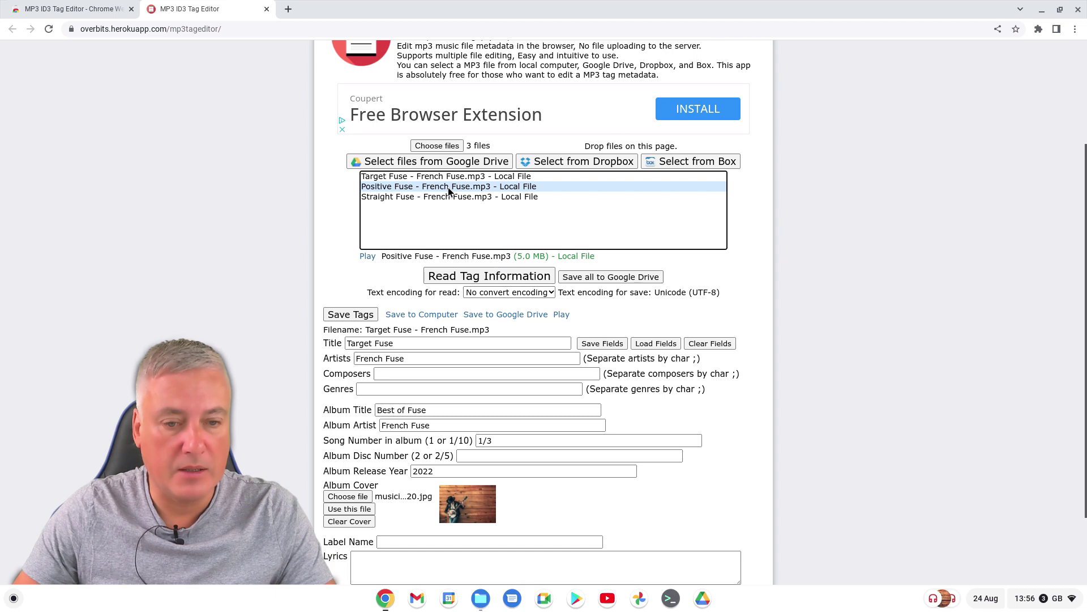
pyautogui.click(477, 276)
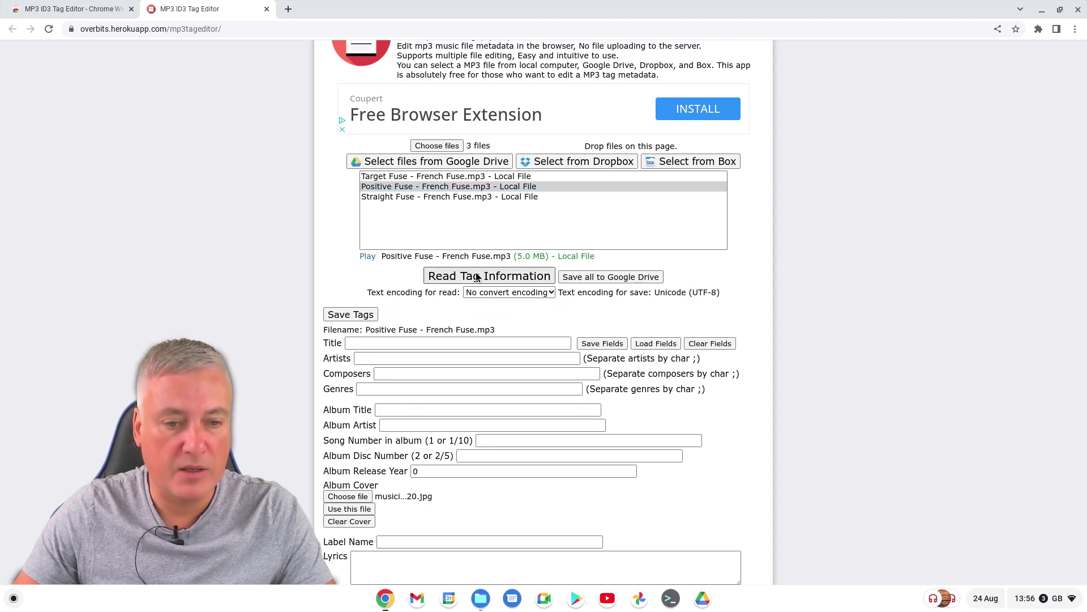
pyautogui.click(385, 343)
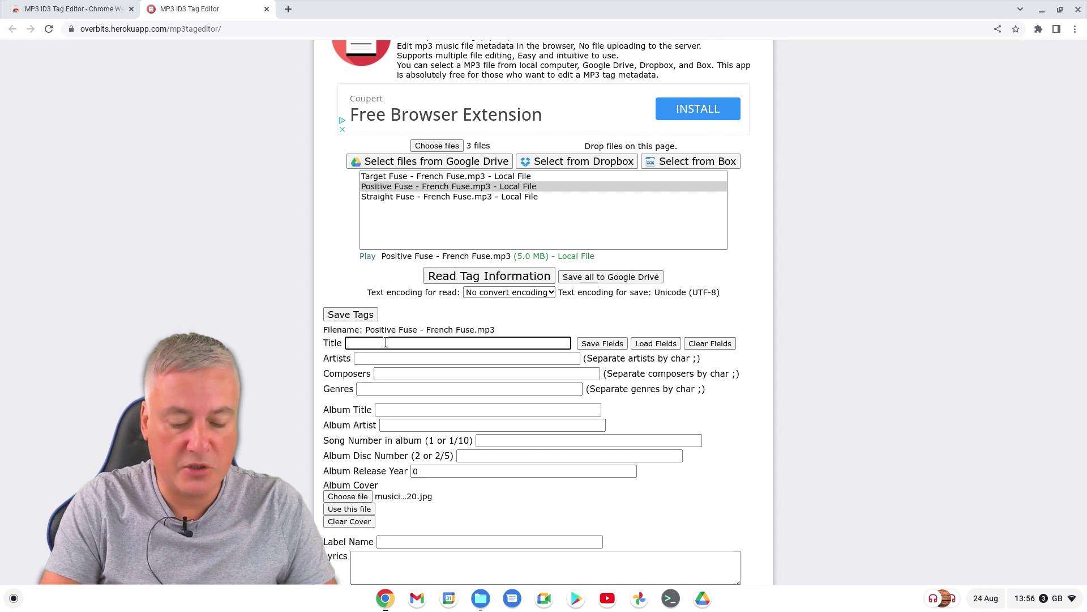
pyautogui.write('Positive')
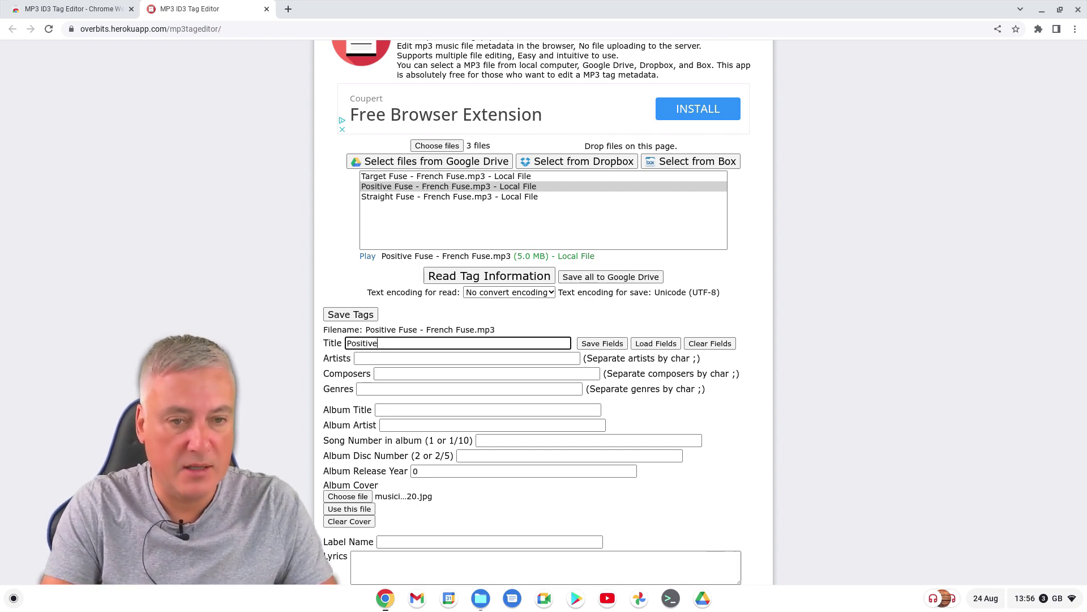
pyautogui.write(' Fuse')
pyautogui.press('Tab')
pyautogui.press('Tab')
pyautogui.press('Tab')
pyautogui.press('Tab')
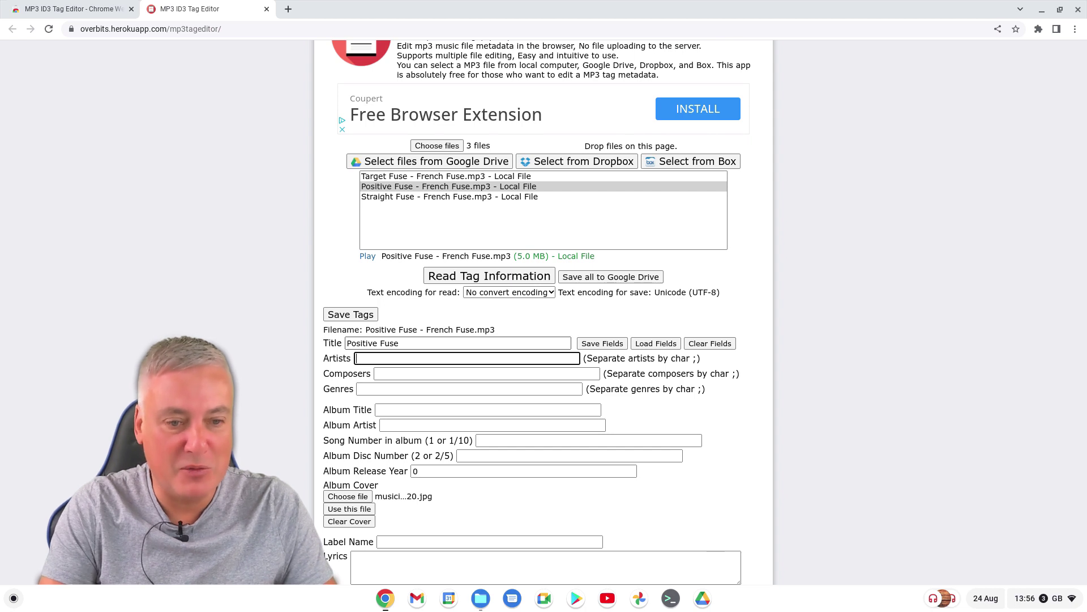
pyautogui.write('French ')
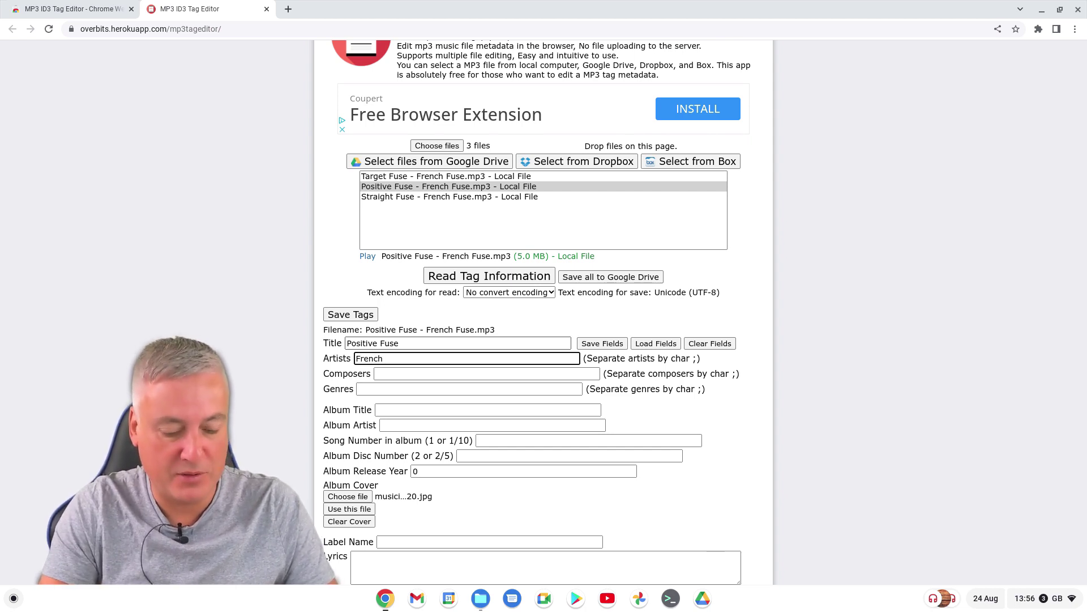
pyautogui.write('Fuse')
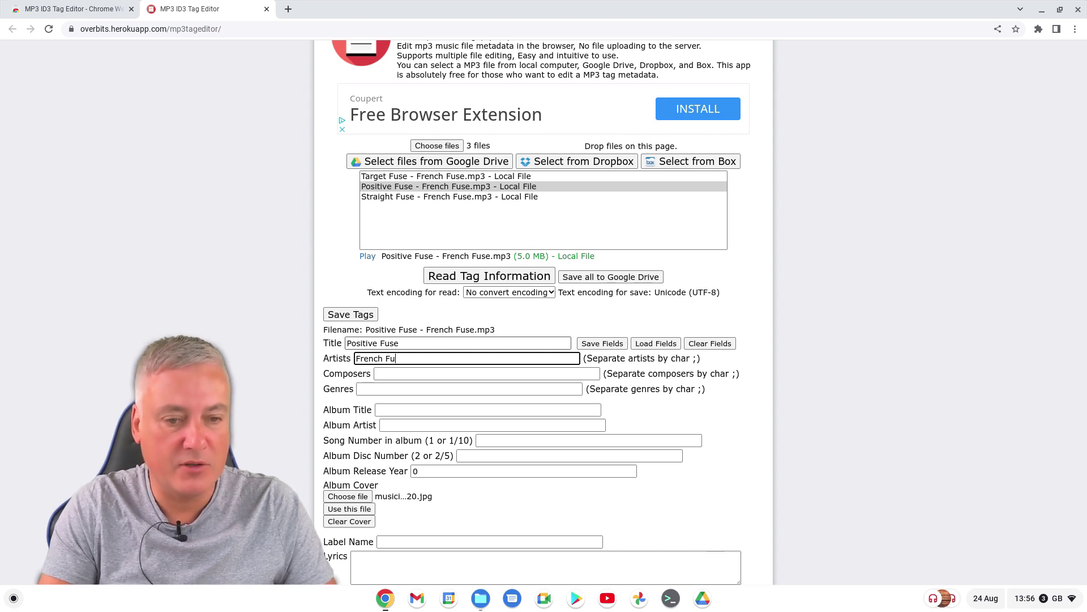
# - Enter "Best of Fuse" as the album title, "French Fuse" as the album artist and 2/3 as the song number for Positive Fuse
pyautogui.press('Tab')
pyautogui.press('Tab')
pyautogui.press('Tab')
pyautogui.write('B')
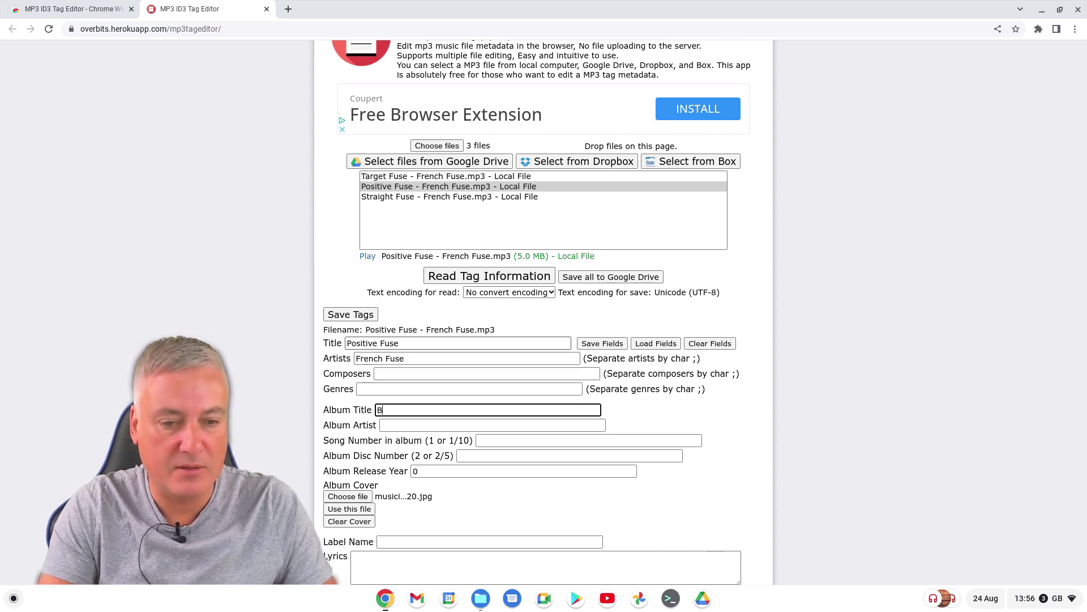
pyautogui.write('est of Fuse')
pyautogui.press('Tab')
pyautogui.write('F')
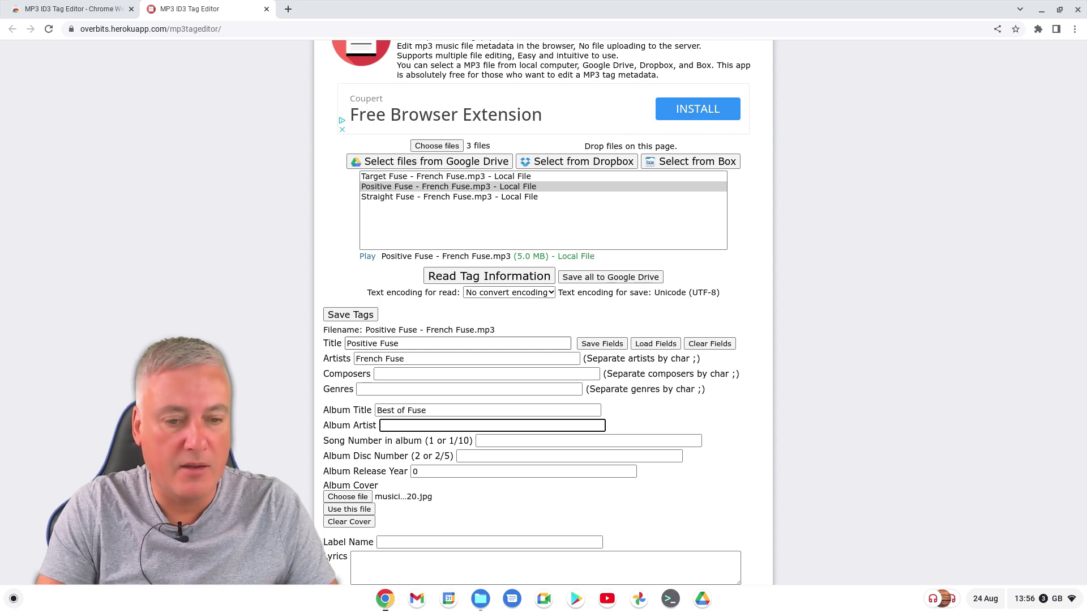
pyautogui.write('rench Fuse')
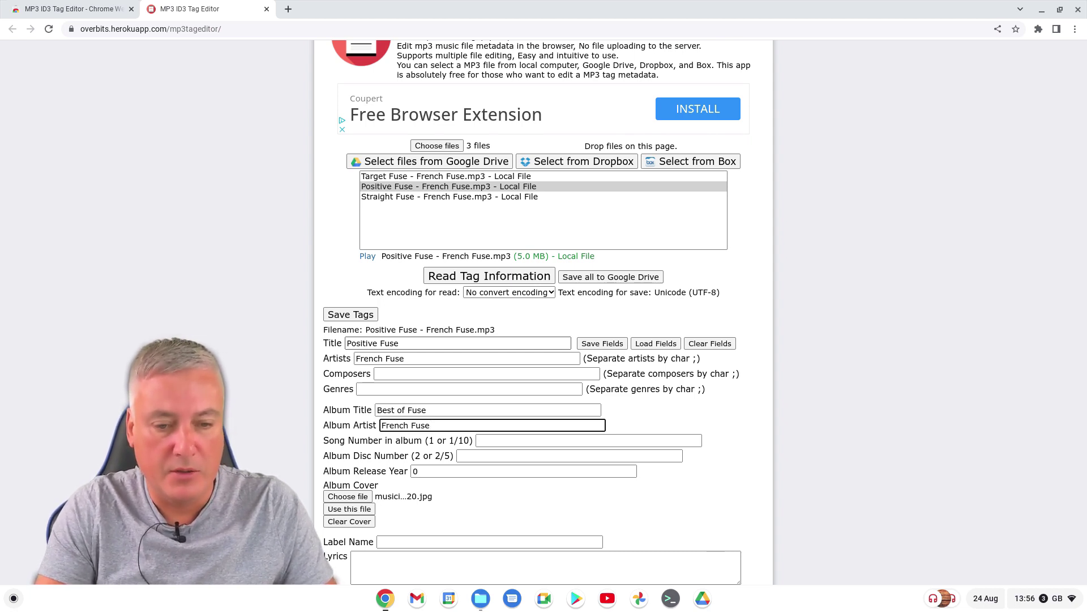
pyautogui.press('Tab')
pyautogui.write('2/3')
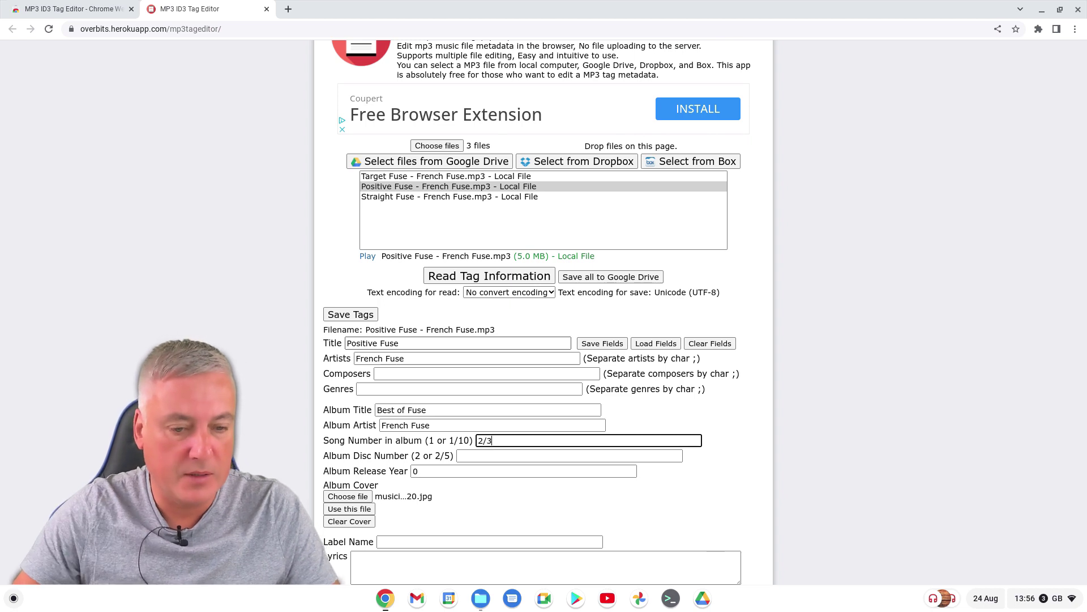
# - Apply the already chosen musician image as Positive Fuse's album cover and save the tagged song to the computer
pyautogui.click(348, 508)
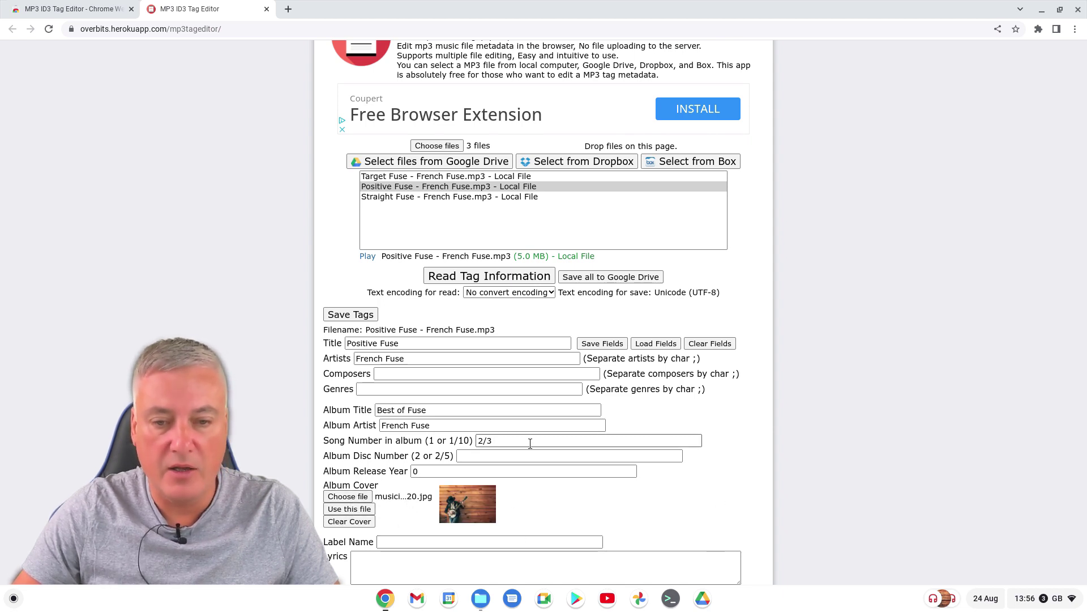
pyautogui.click(358, 315)
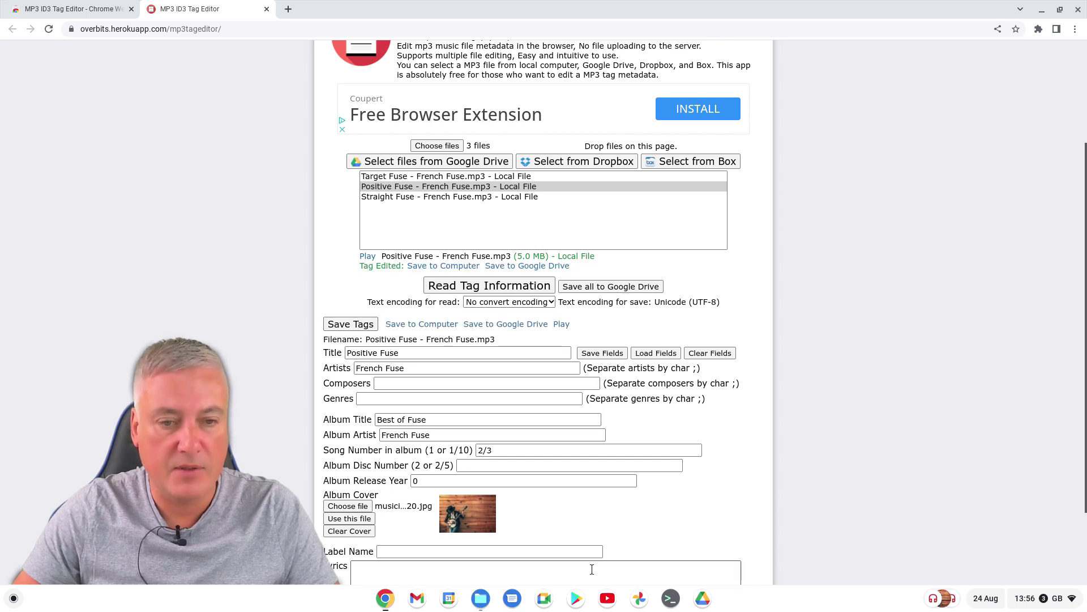
pyautogui.click(441, 266)
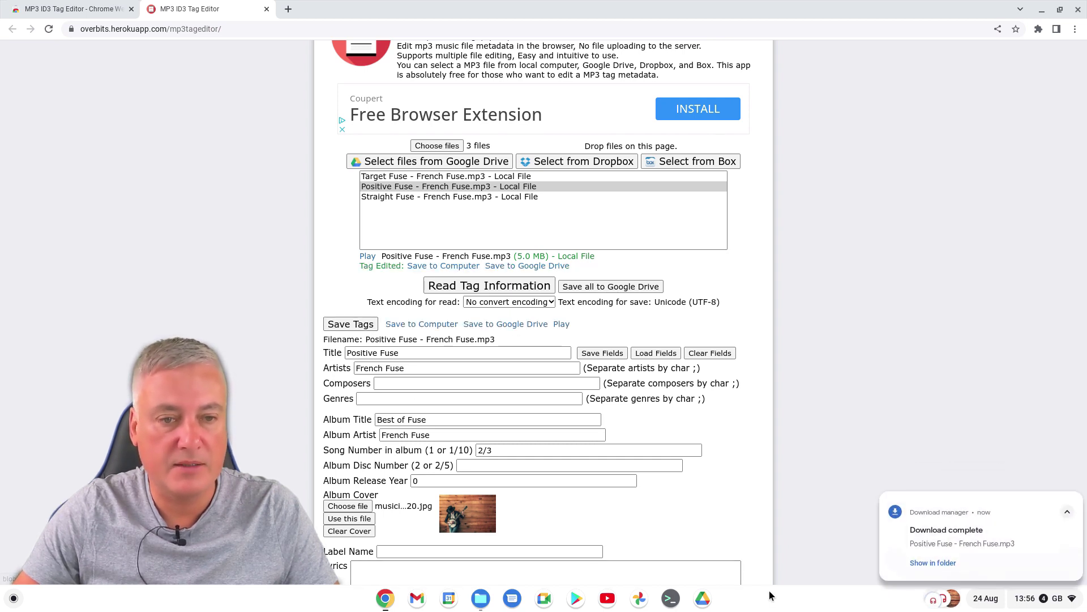
# - Read the tags of Straight Fuse - French Fuse.mp3 and set its title to "Straight Fuse" and artist to "French Fuse"
pyautogui.click(399, 195)
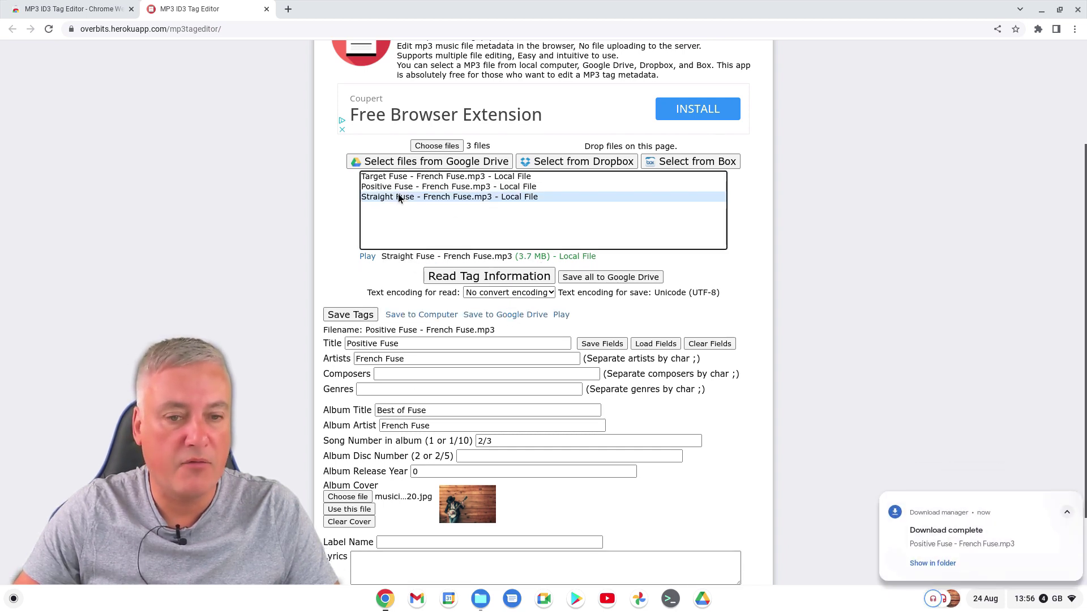
pyautogui.click(447, 273)
pyautogui.click(363, 343)
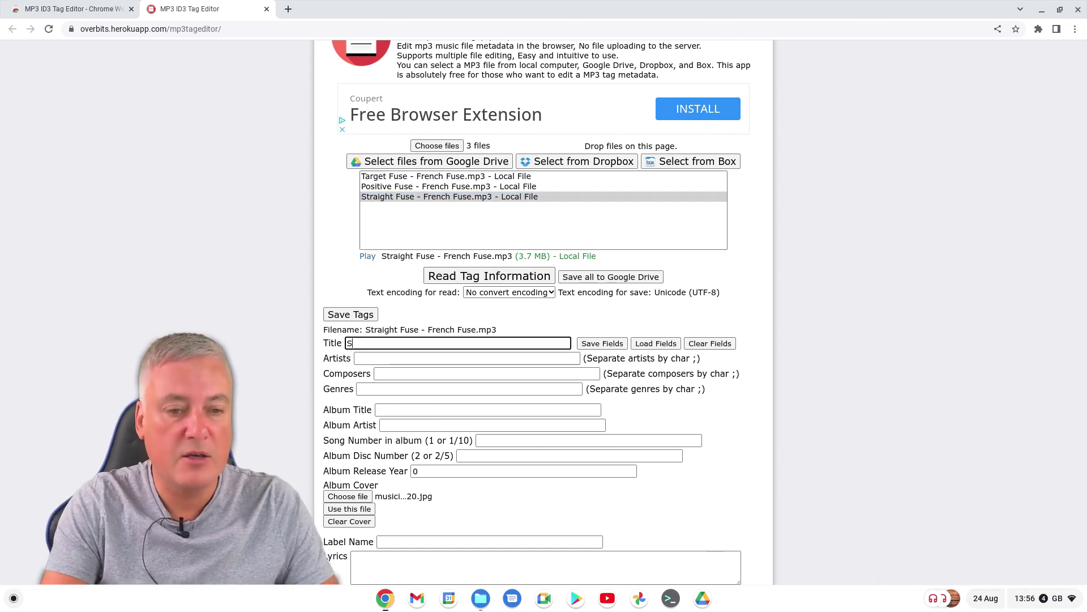
pyautogui.write('Straight Fuse')
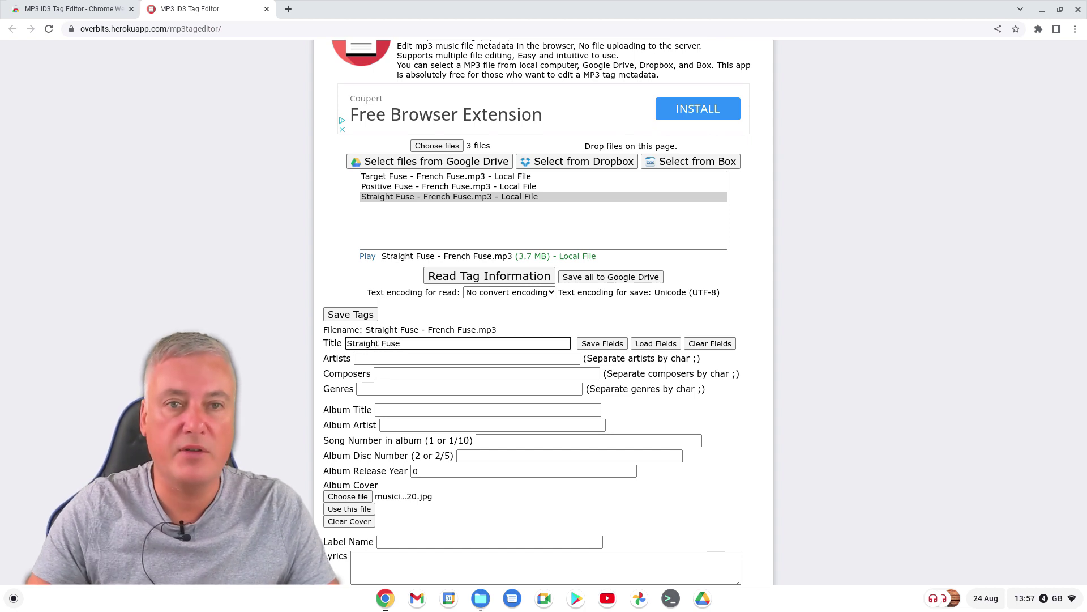
pyautogui.click(385, 359)
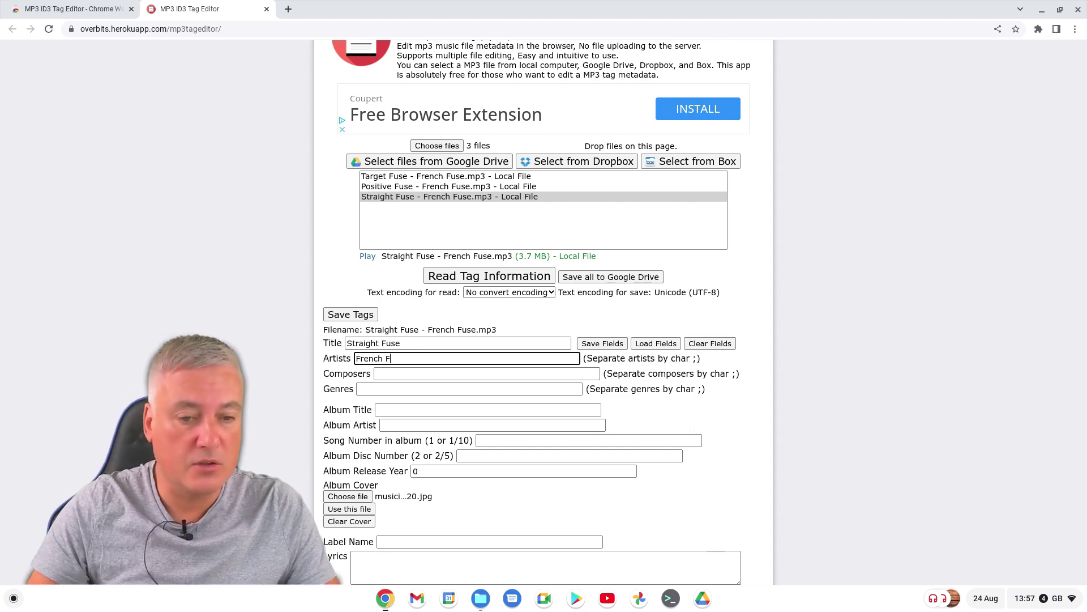
# - Enter "Best of Fuse" as the album title, "French Fuse" as the album artist and 3/3 as the song number for Straight Fuse
pyautogui.click(388, 409)
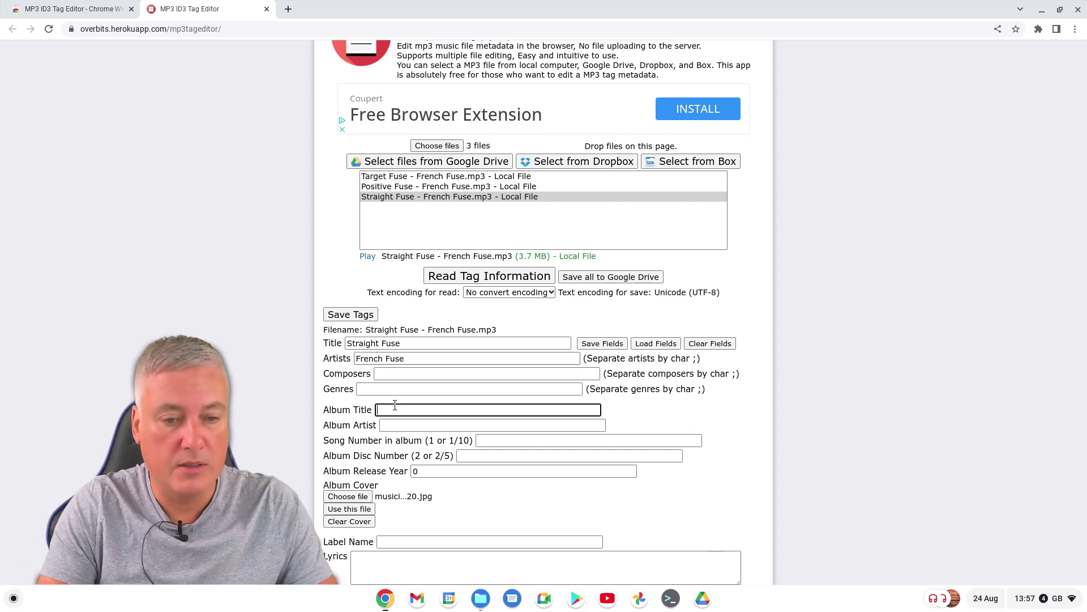
pyautogui.write('Best of Fuse')
pyautogui.press('Tab')
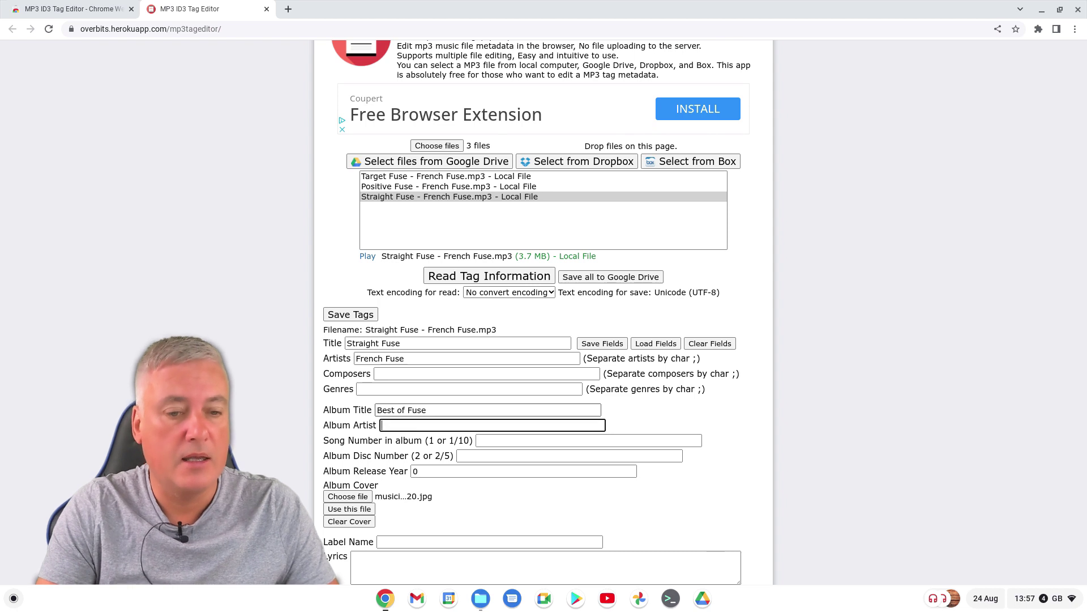
pyautogui.write('French ')
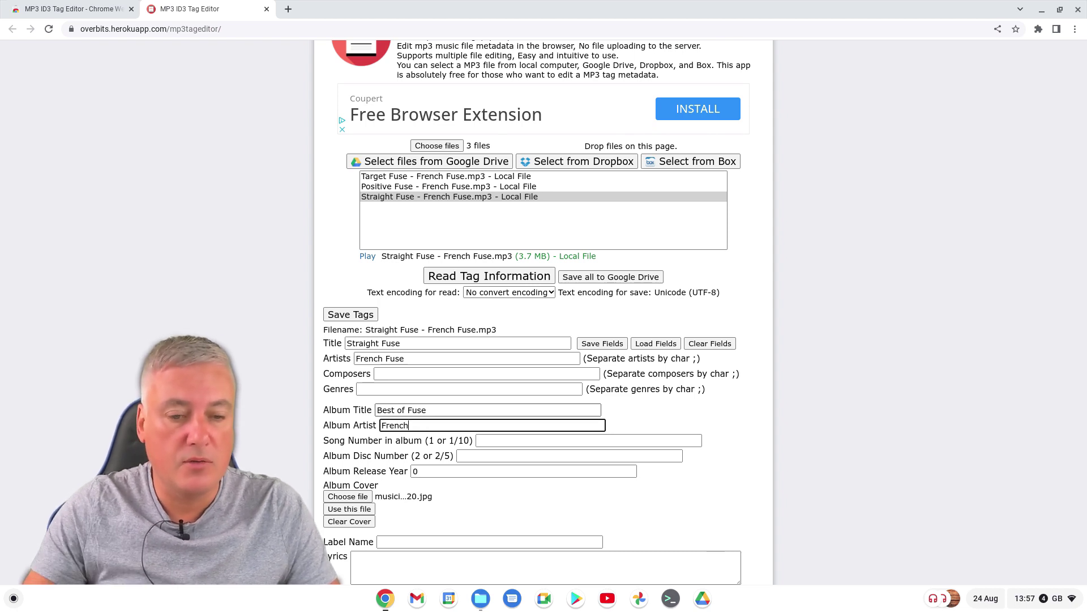
pyautogui.write('Fuse')
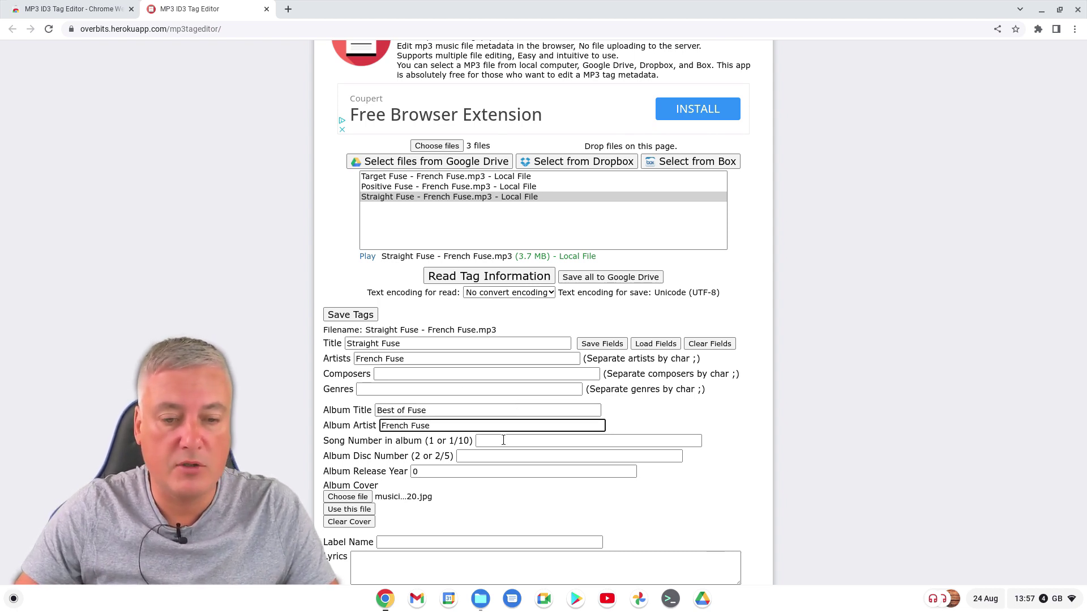
pyautogui.click(484, 442)
pyautogui.write('3')
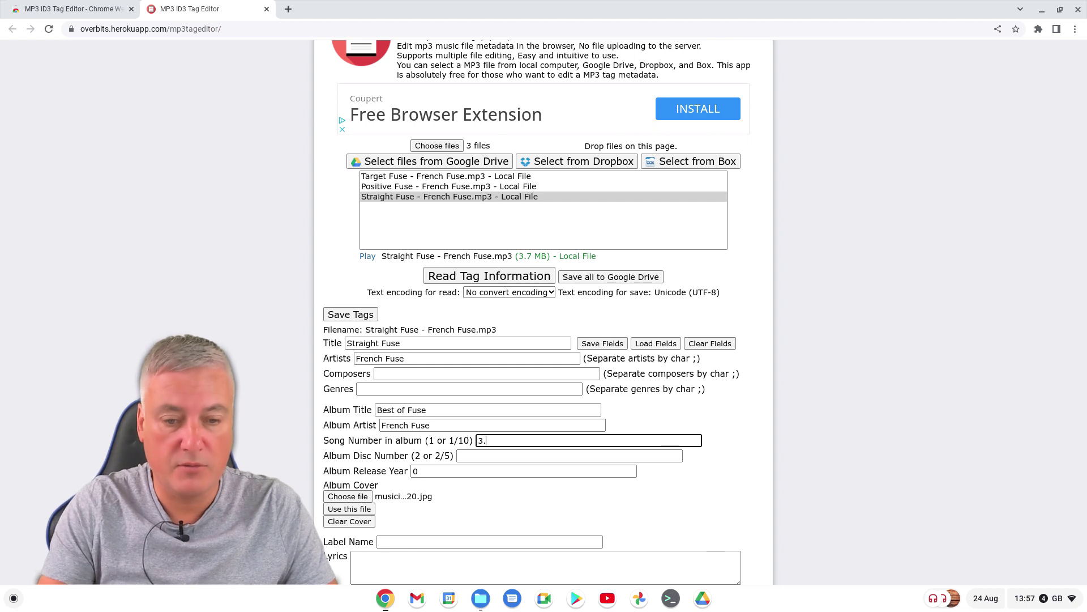
pyautogui.write('/3')
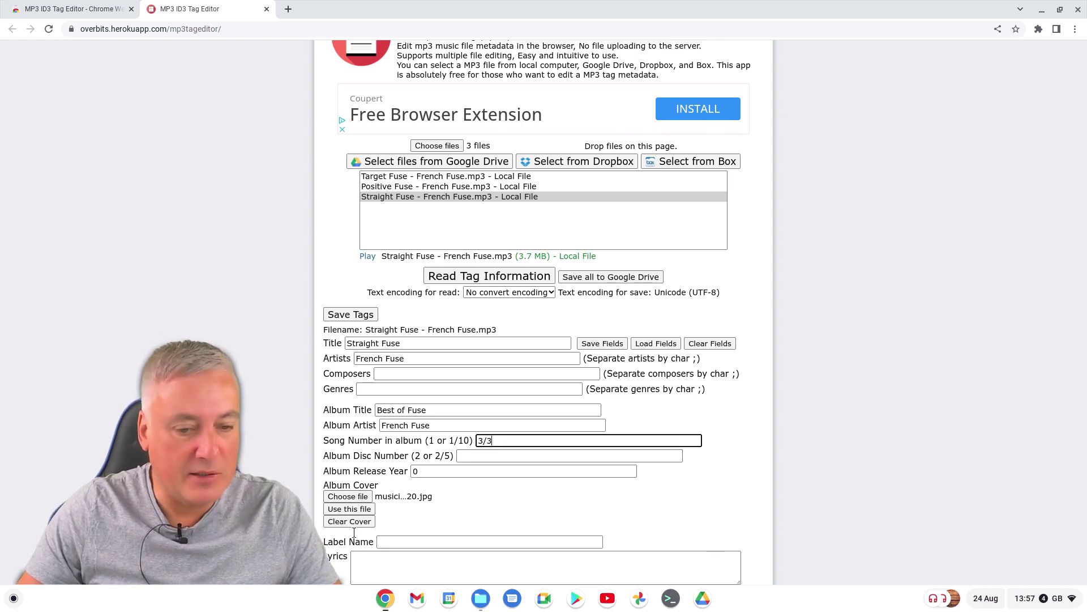
# - Apply the already chosen musician image as Straight Fuse's album cover and save the tagged song to the computer
pyautogui.click(357, 508)
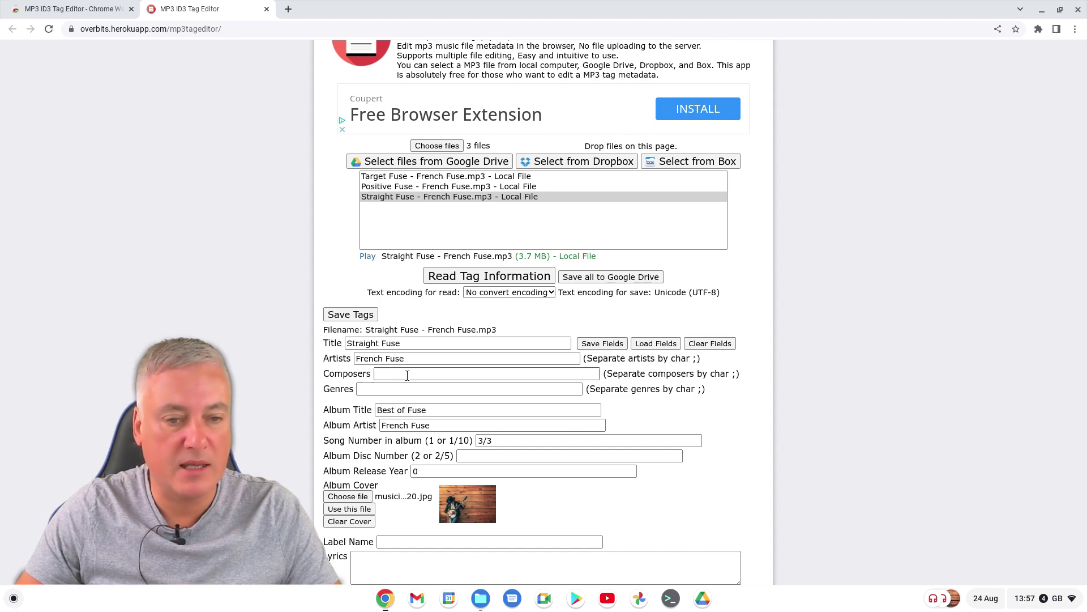
pyautogui.click(351, 316)
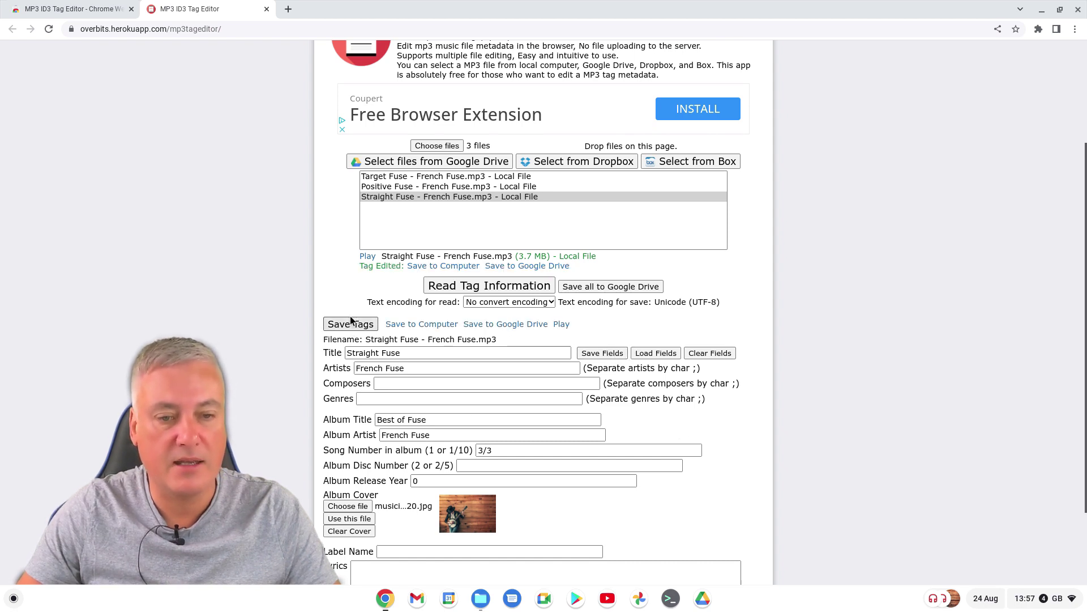
pyautogui.click(433, 325)
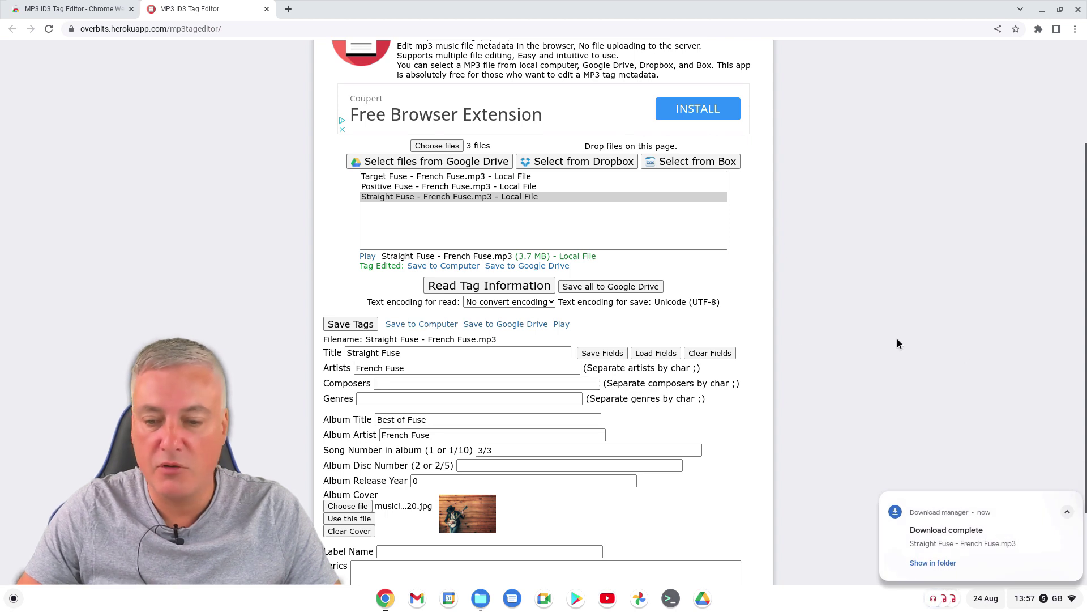
# - Switch to the Files app and play Straight Fuse - French Fuse.mp3 from Downloads to check its cover and title, closing the player when done
pyautogui.click(482, 601)
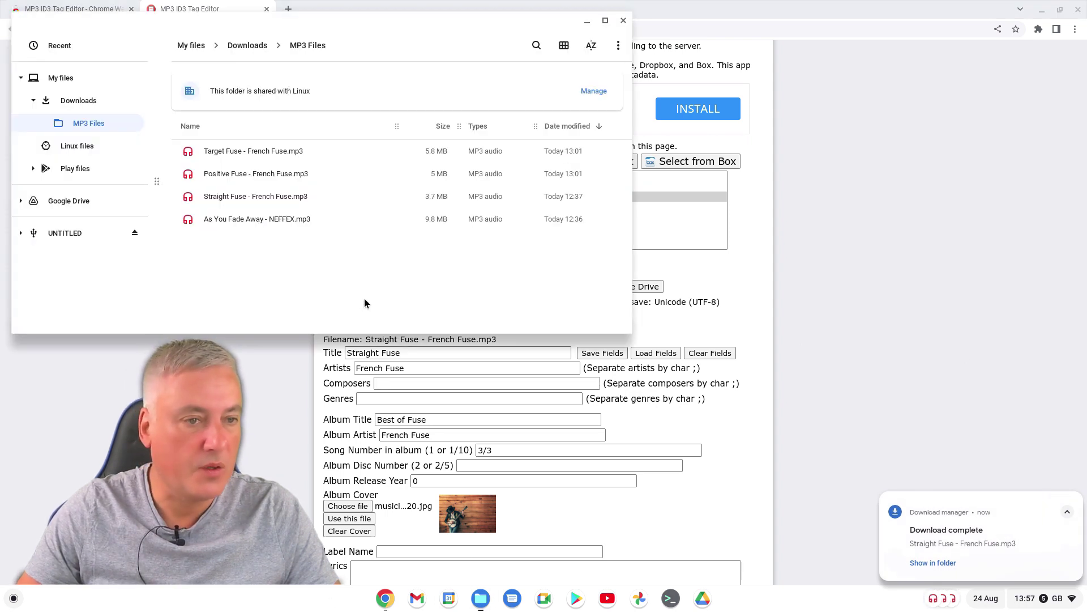
pyautogui.click(79, 100)
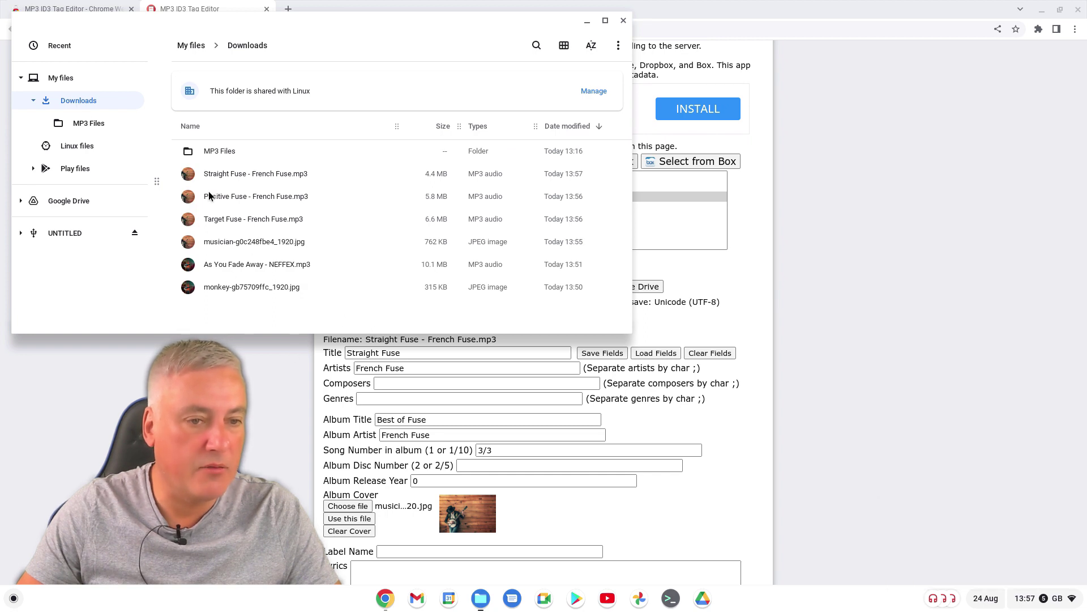
pyautogui.click(237, 220)
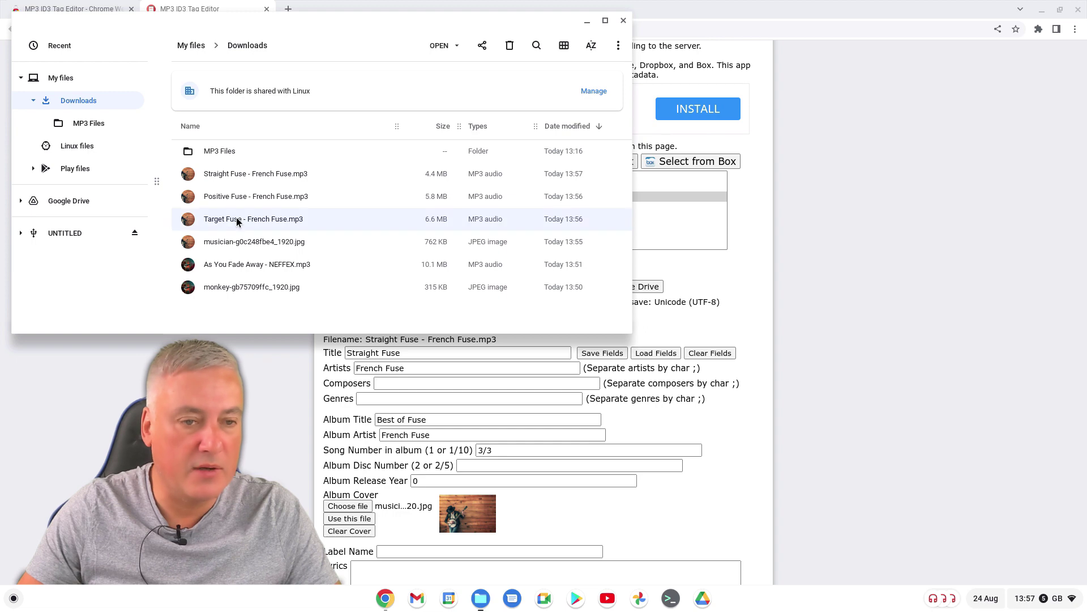
pyautogui.click(243, 174)
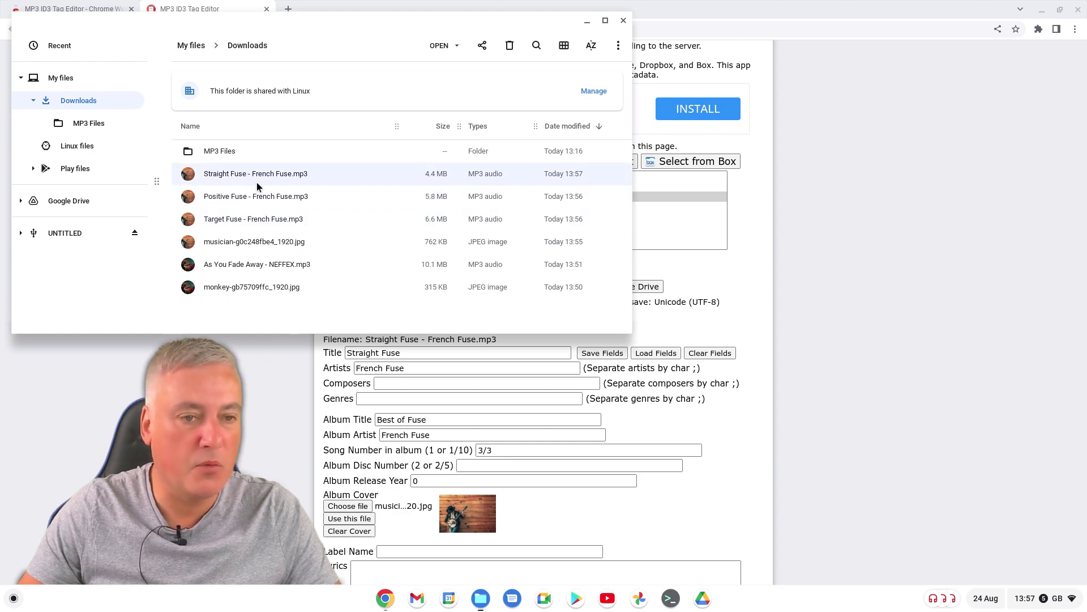
pyautogui.doubleClick(230, 174)
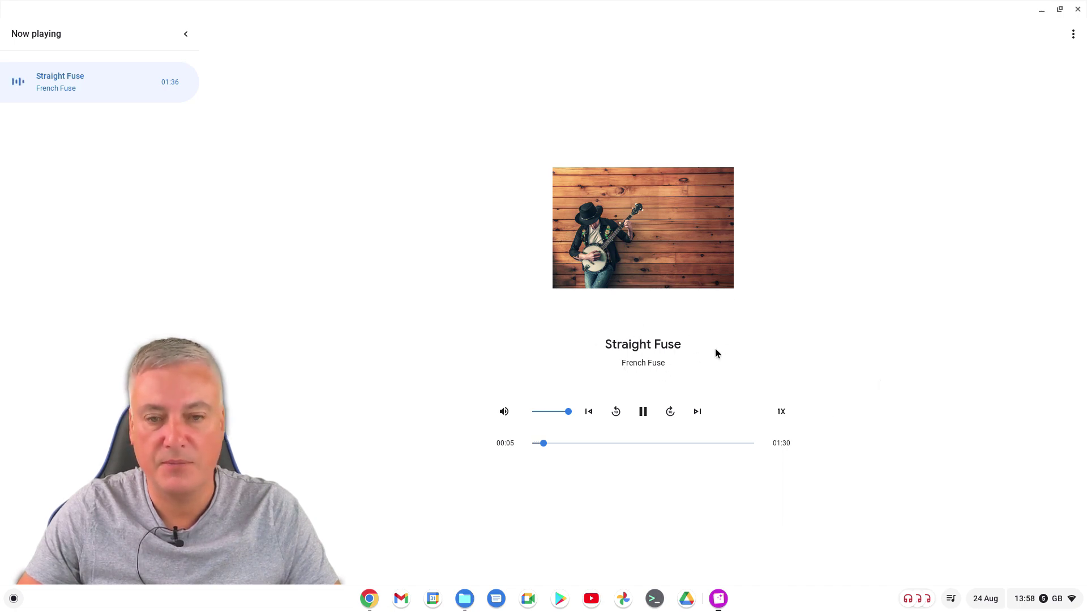
pyautogui.click(1077, 12)
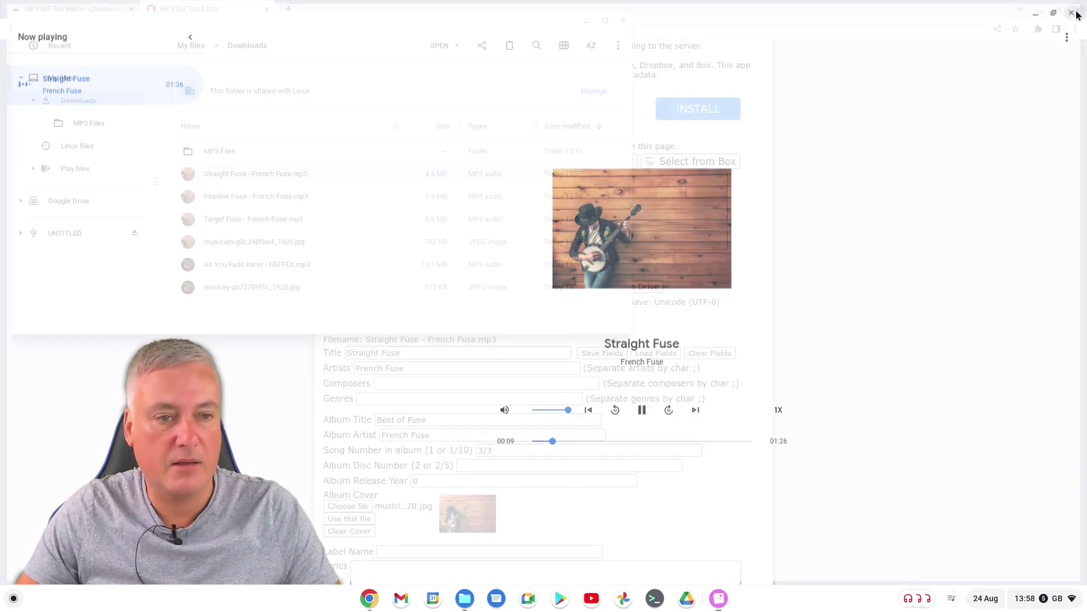
# - Examine the file information of Straight Fuse - French Fuse.mp3 and skip ahead in its preview playback before closing it
pyautogui.rightClick(242, 170)
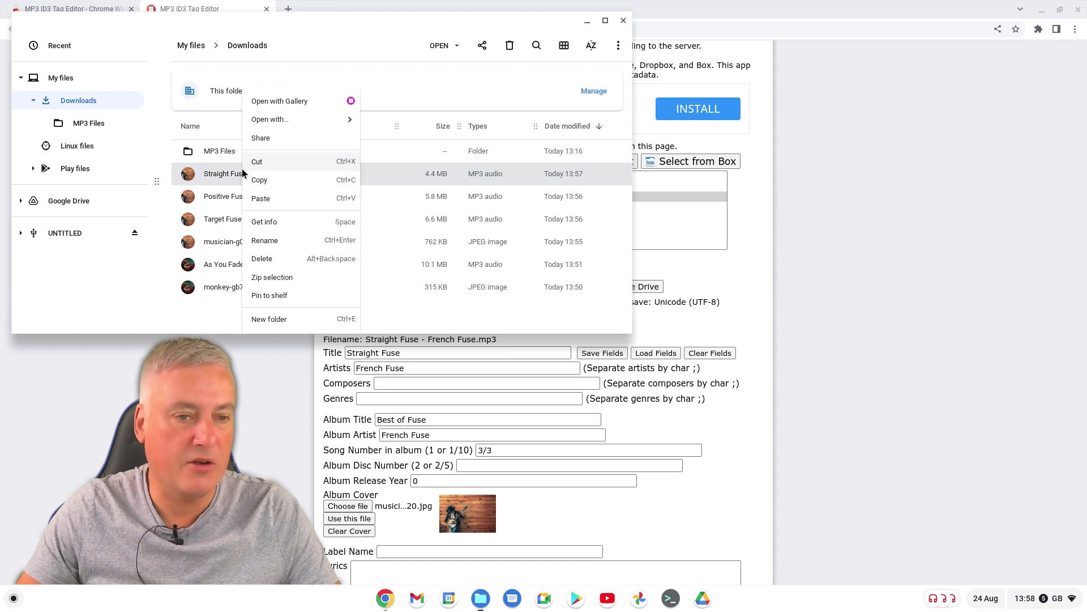
pyautogui.click(281, 223)
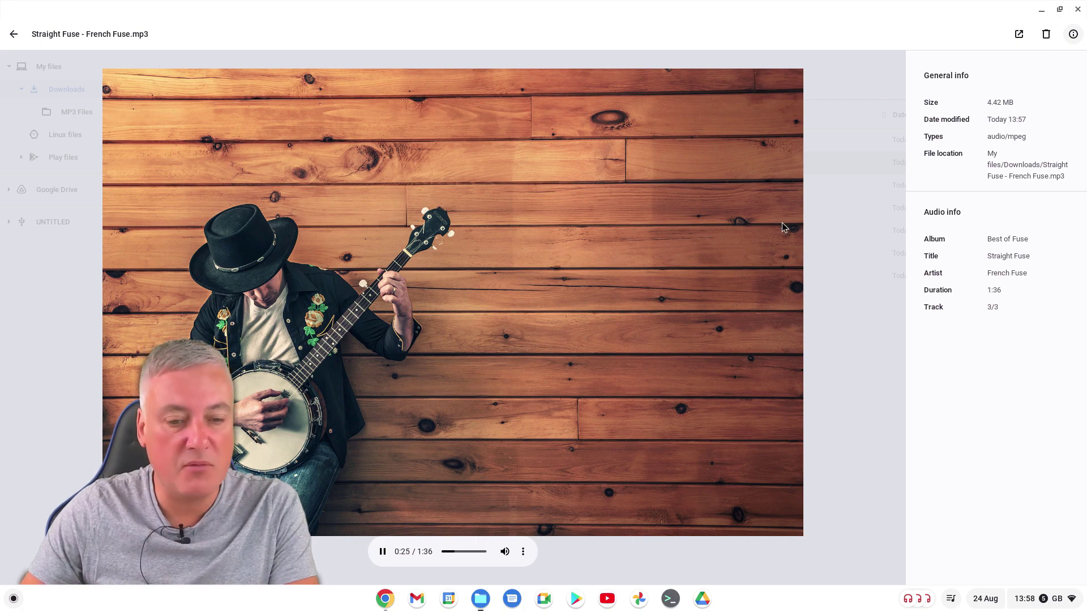
pyautogui.click(463, 552)
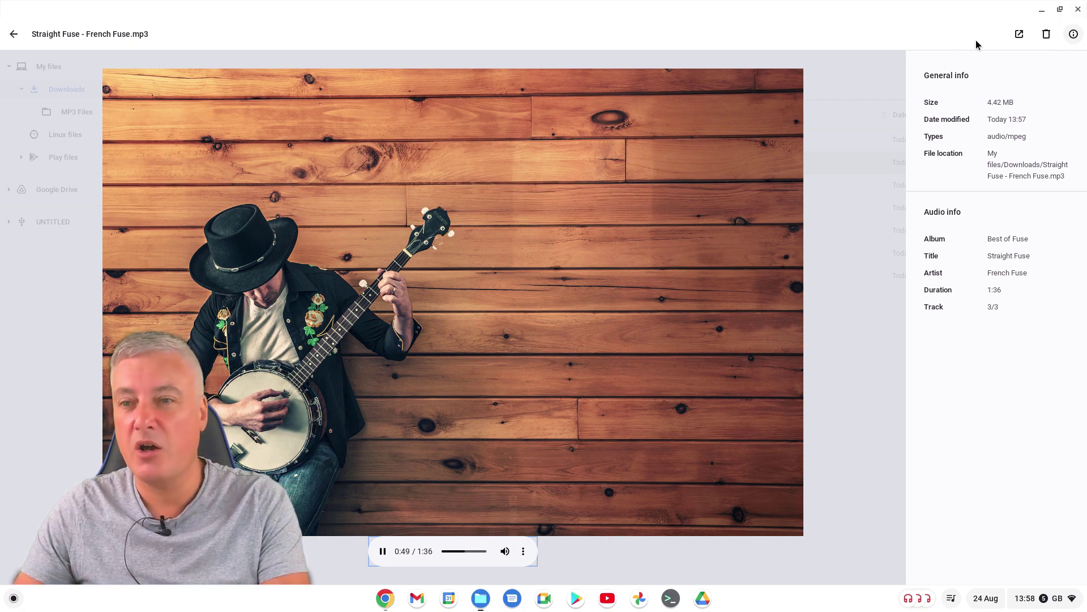
pyautogui.click(1079, 10)
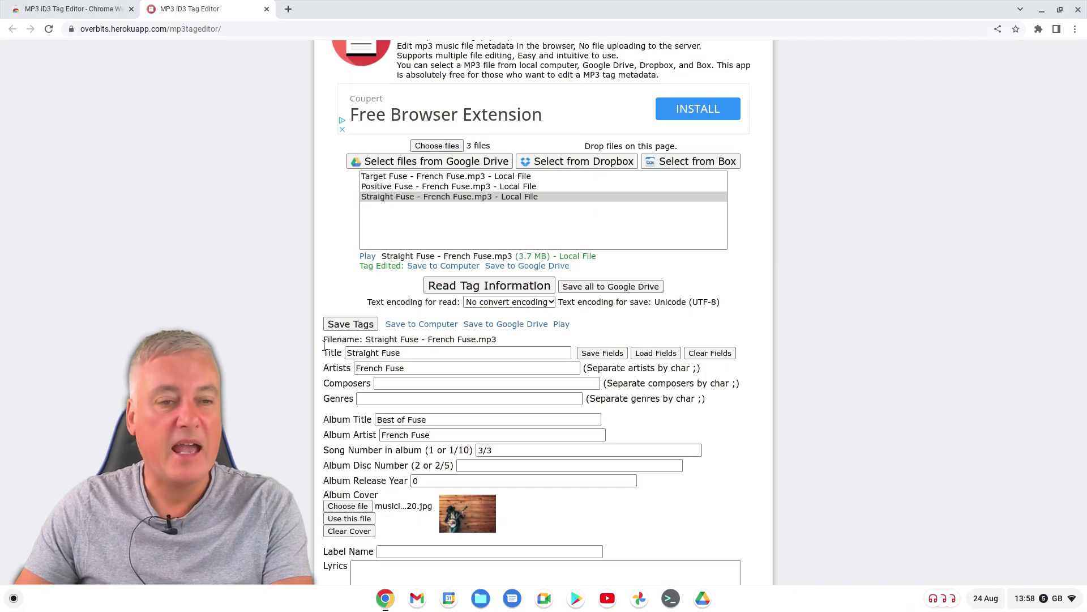
# - Reopen the Files app and look at the original songs in the MP3 Files folder inside Downloads
pyautogui.click(480, 598)
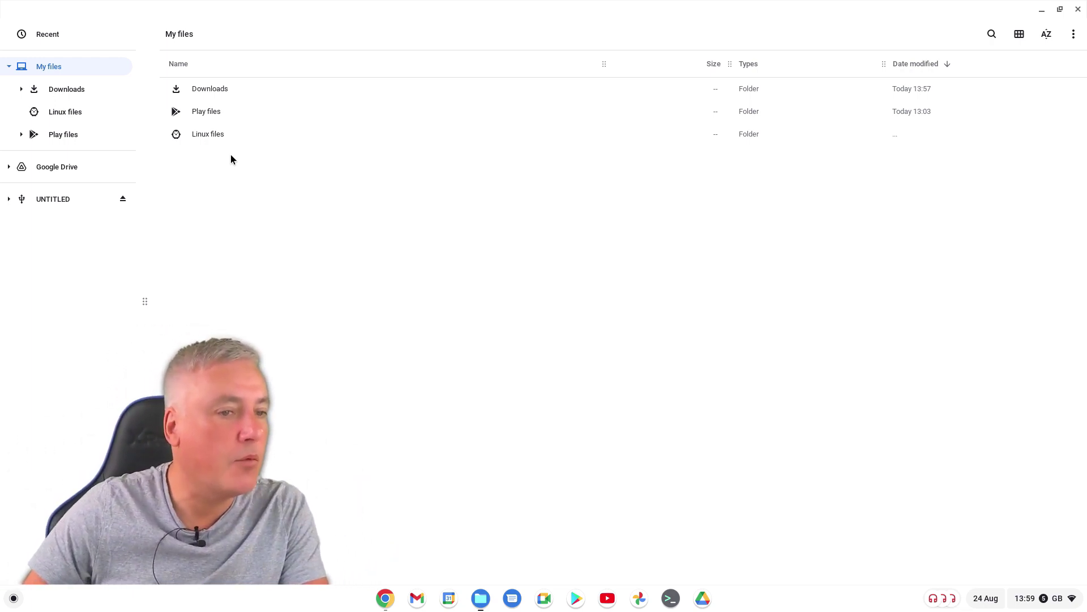
pyautogui.click(61, 89)
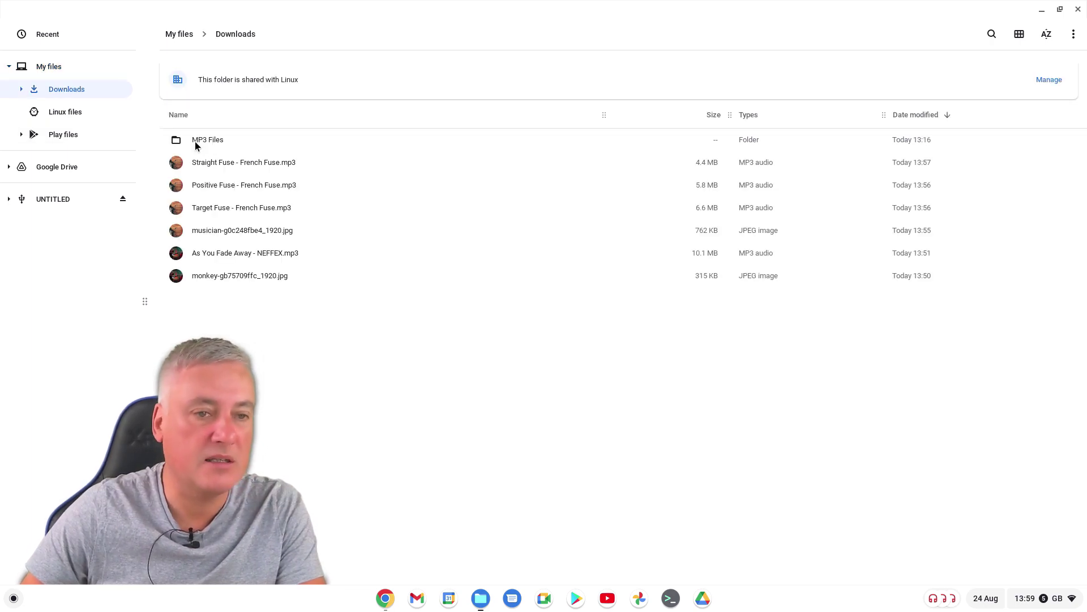
pyautogui.doubleClick(195, 145)
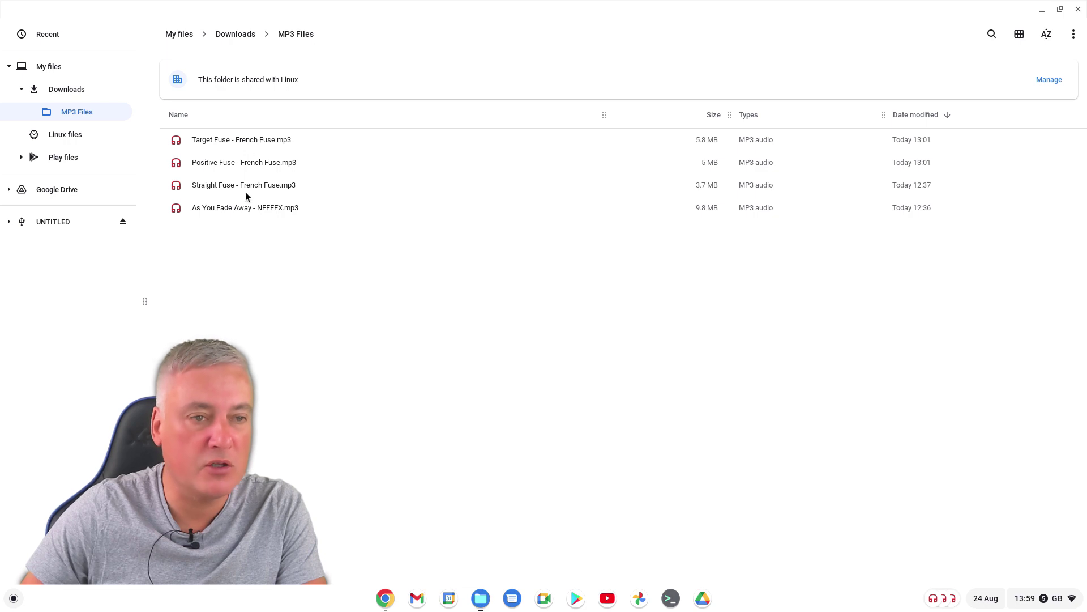
# - Return to Downloads and play Positive Fuse - French Fuse.mp3 to check its cover and title, closing the player when done
pyautogui.click(64, 94)
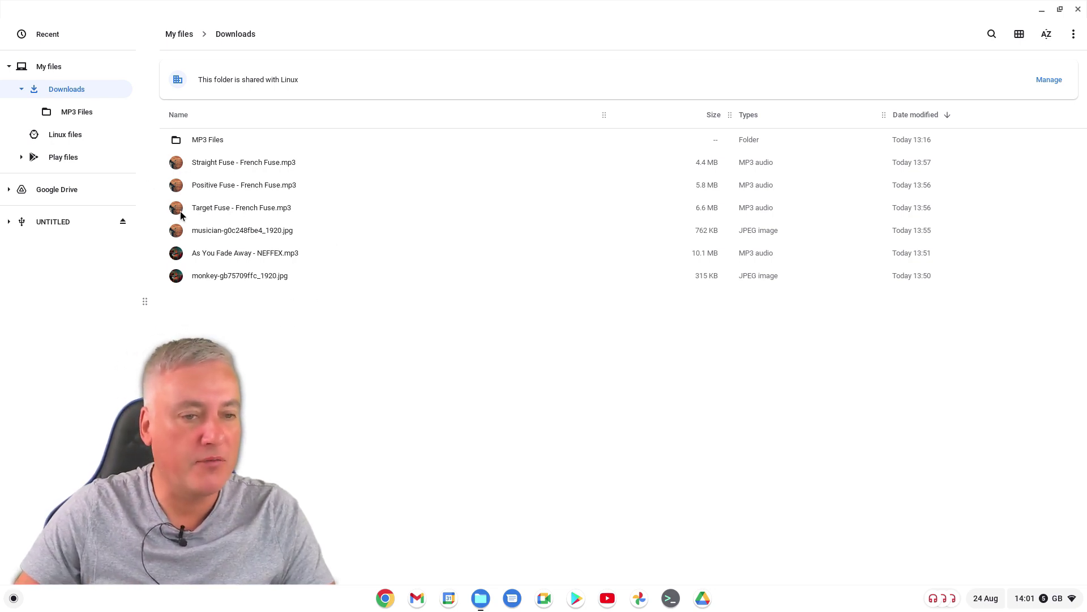
pyautogui.doubleClick(254, 185)
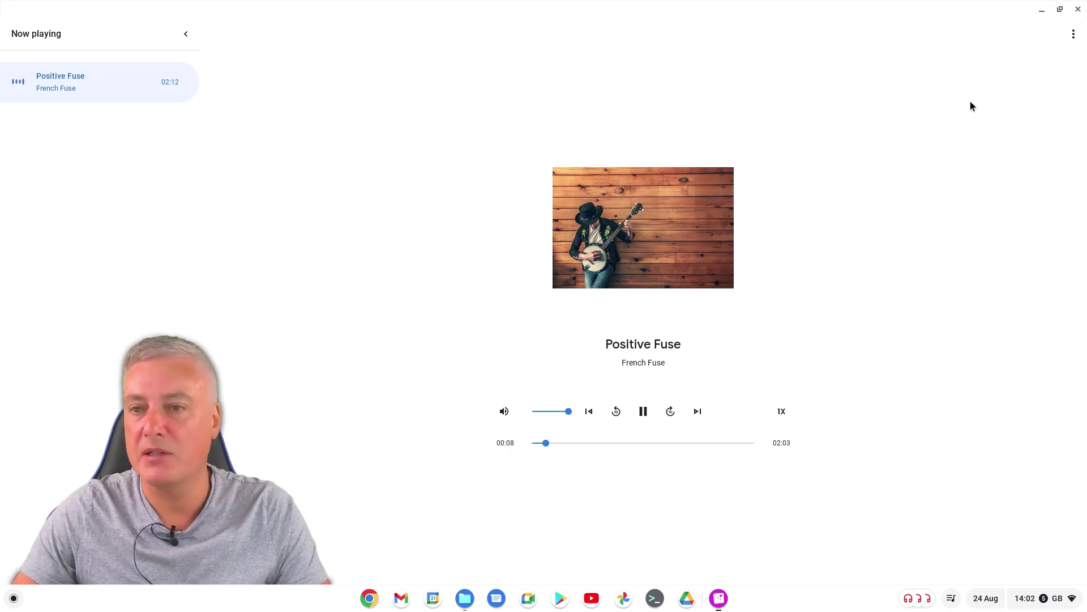
pyautogui.click(1079, 9)
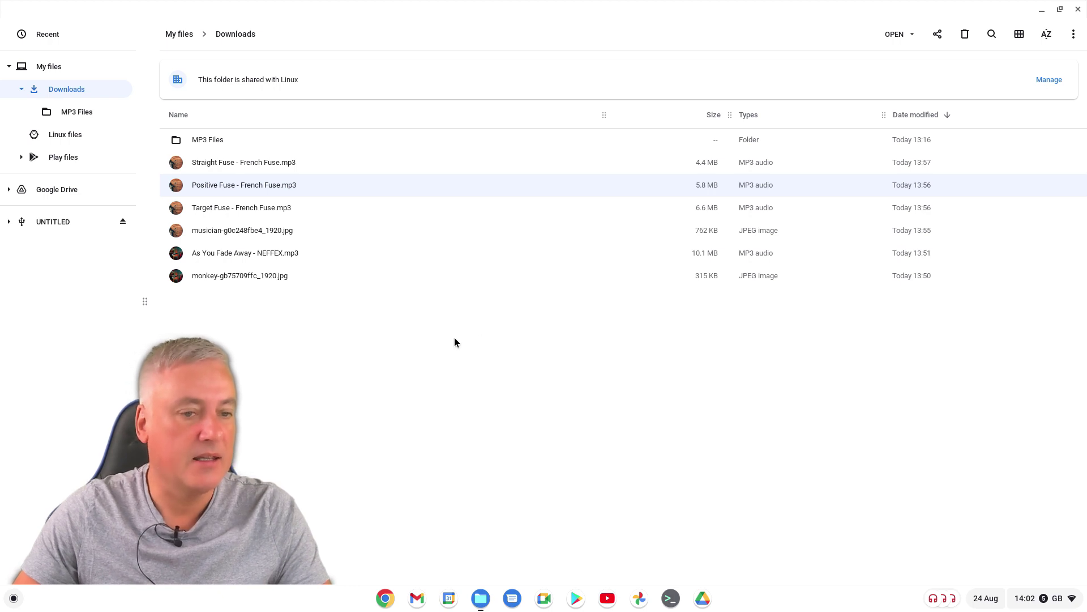
pyautogui.click(257, 304)
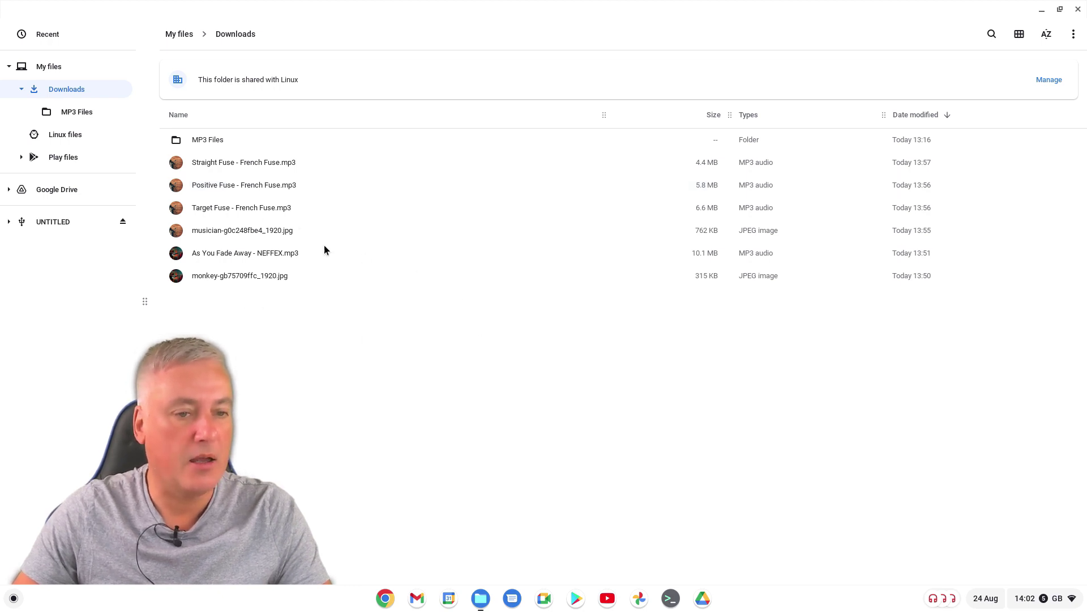
pyautogui.click(251, 210)
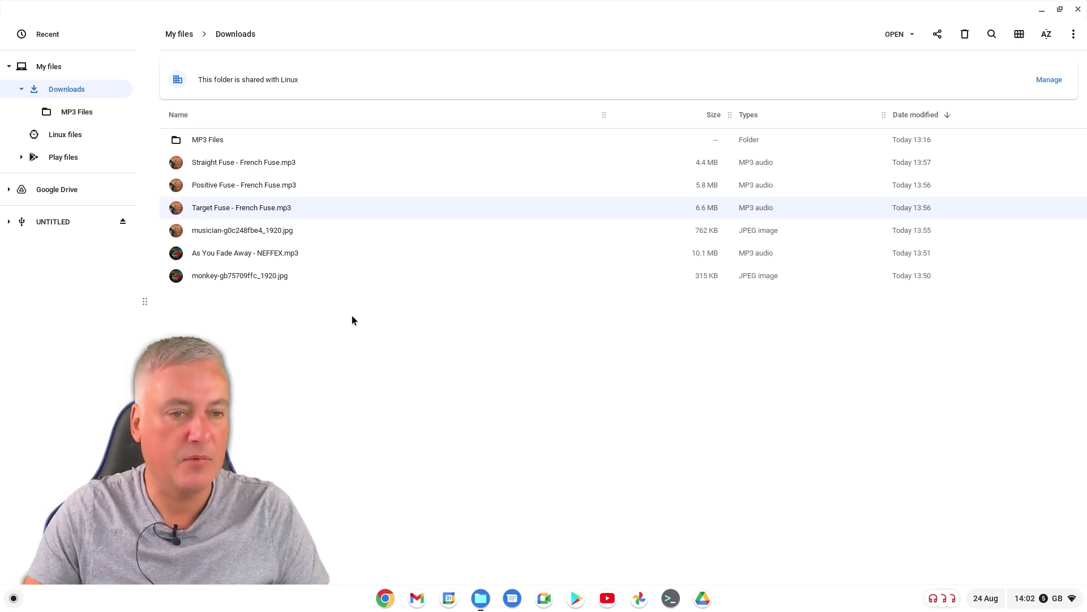
pyautogui.hotkey('shift', 'Up')
pyautogui.hotkey('shift', 'Up')
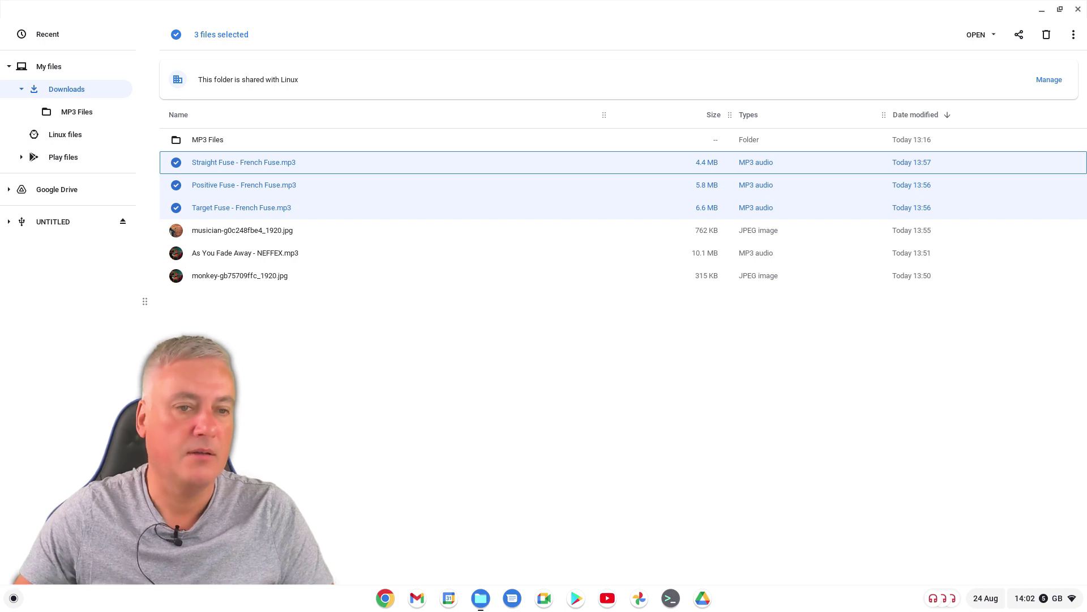
pyautogui.click(264, 373)
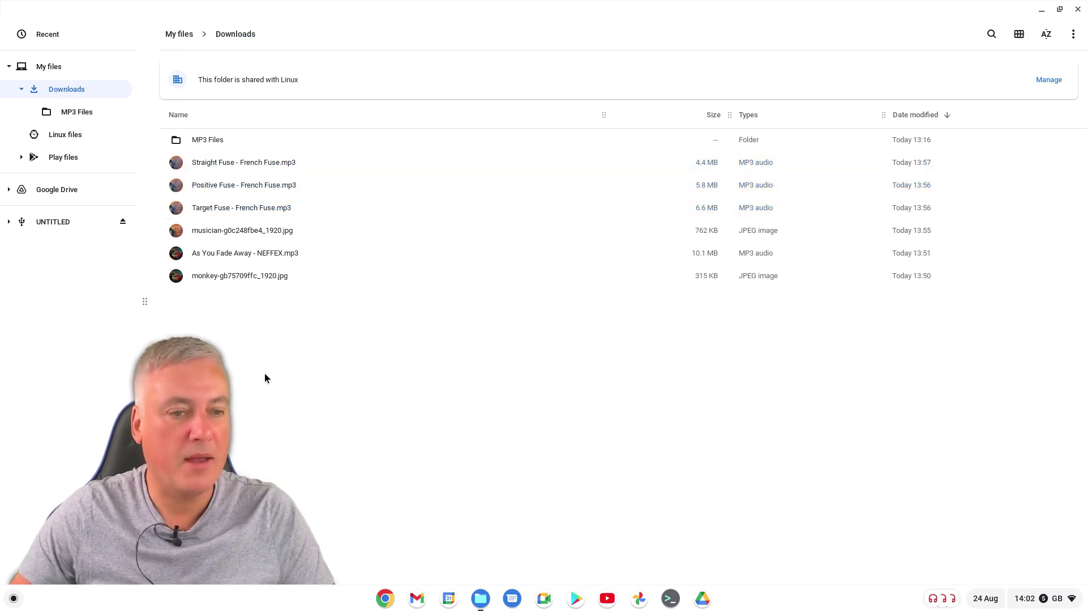
# - Create a new folder named "Best of Fuse" in Downloads
pyautogui.rightClick(258, 315)
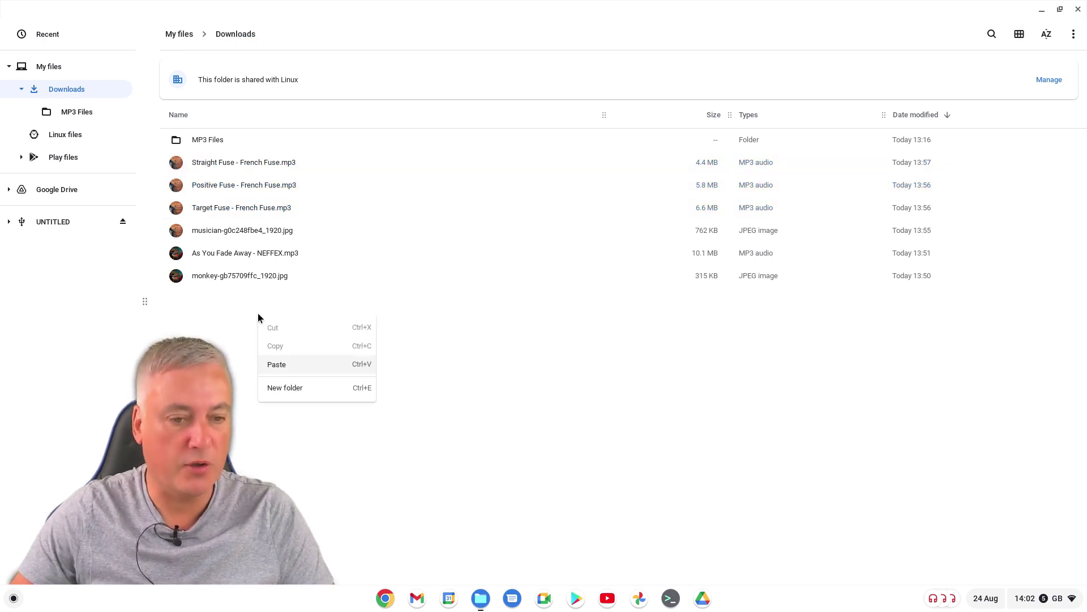
pyautogui.click(301, 391)
pyautogui.write('Best of Fuse')
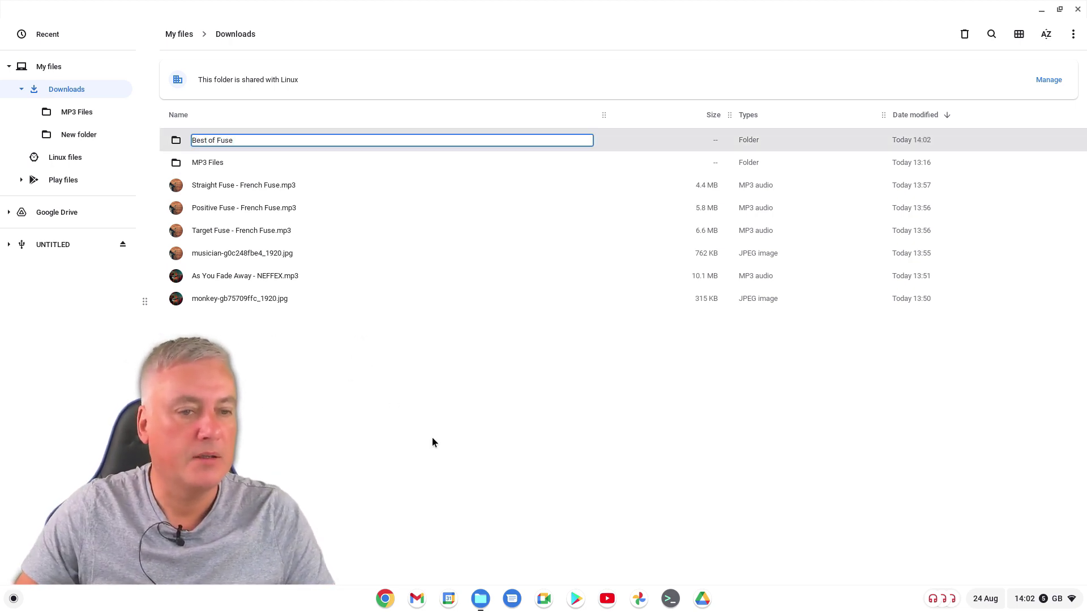
pyautogui.press('Return')
# - Copy the tagged Straight Fuse, Positive Fuse and Target Fuse songs from Downloads into the Best of Fuse folder and return to Downloads
pyautogui.click(263, 182)
pyautogui.keyDown('shift'); pyautogui.click(263, 230); pyautogui.keyUp('shift')
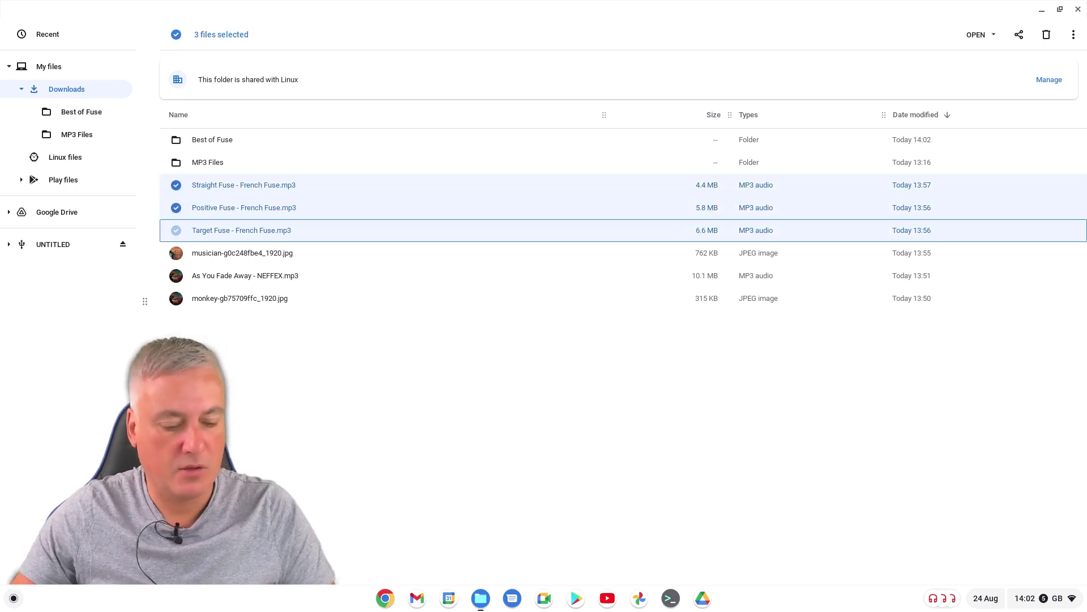
pyautogui.hotkey('ctrl', 'c')
pyautogui.doubleClick(208, 138)
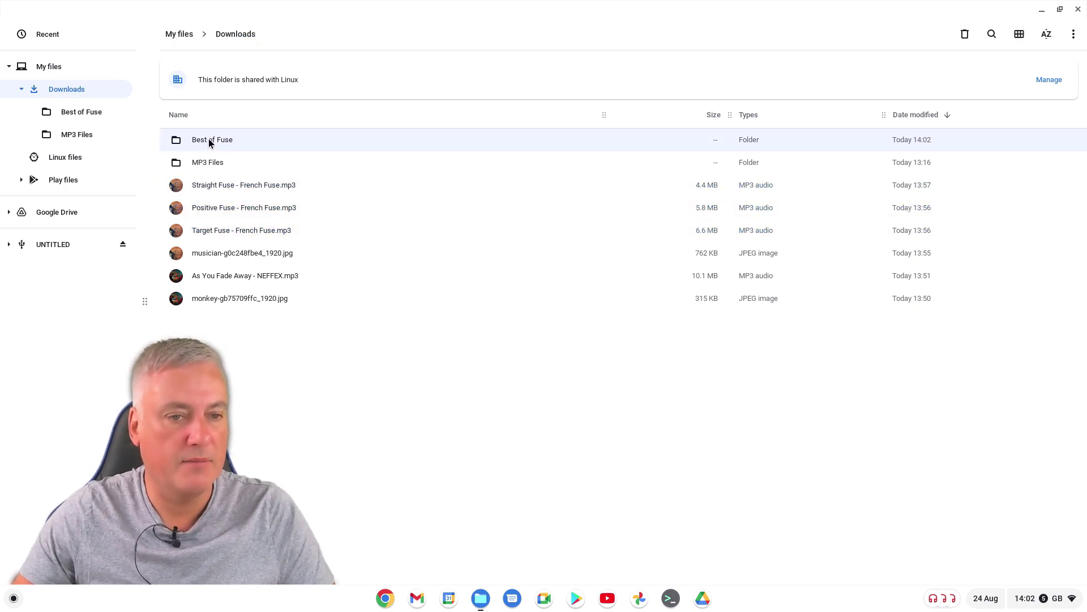
pyautogui.rightClick(291, 199)
pyautogui.click(328, 248)
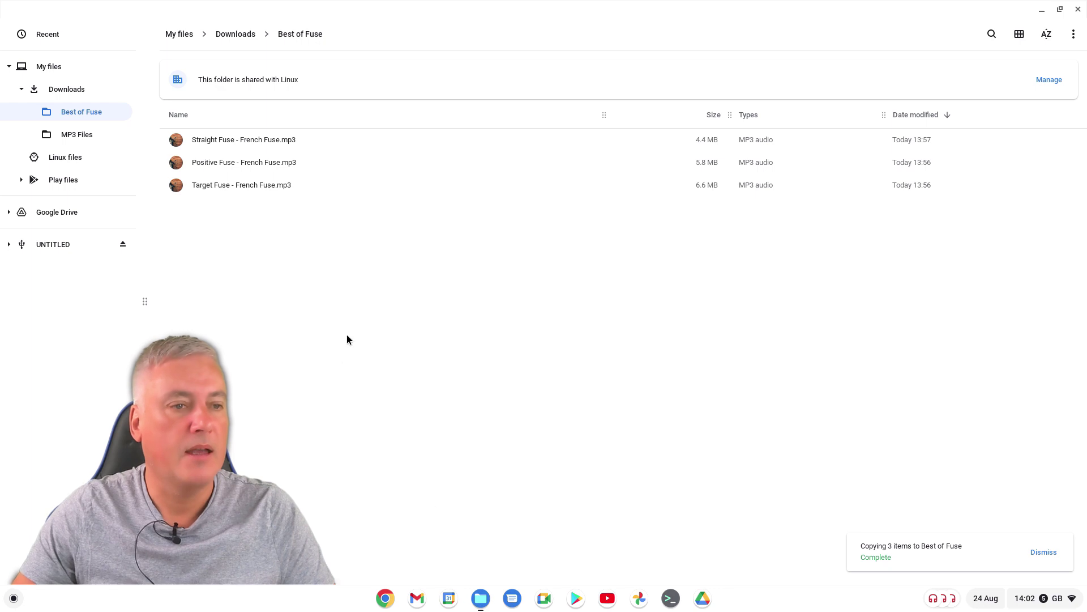
pyautogui.click(63, 91)
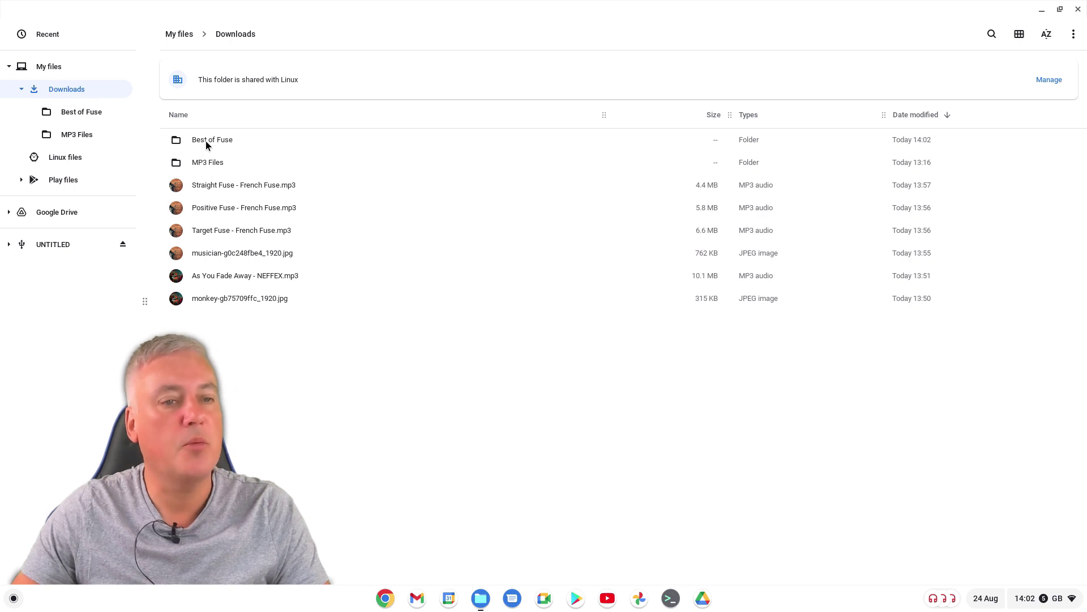
# - Open all three songs in the Best of Fuse folder together with Gallery and skip through the playlist to Target Fuse
pyautogui.doubleClick(205, 141)
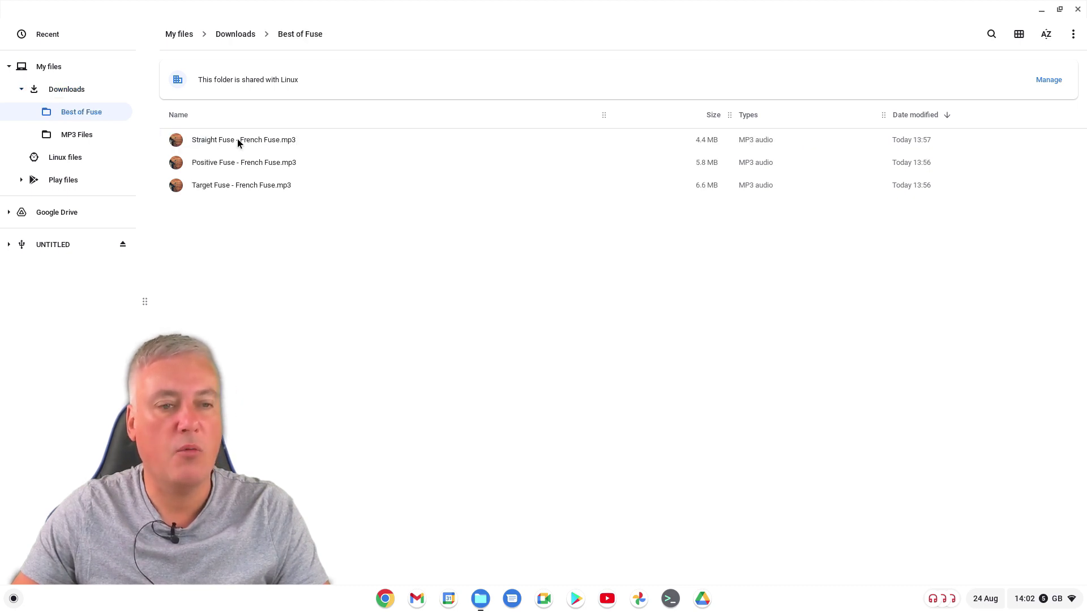
pyautogui.click(239, 140)
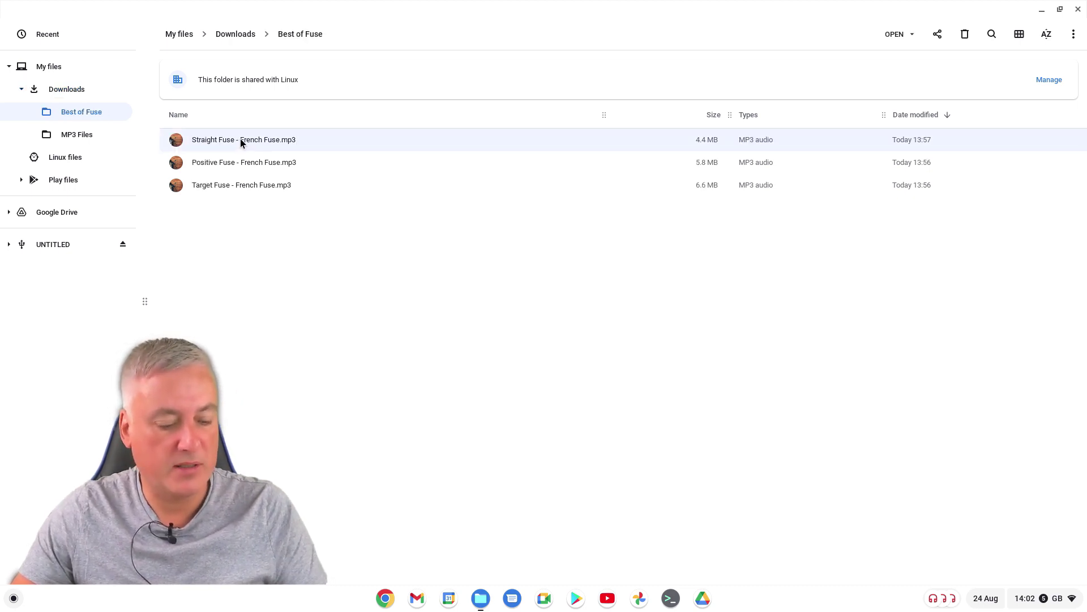
pyautogui.hotkey('ctrl', 'a')
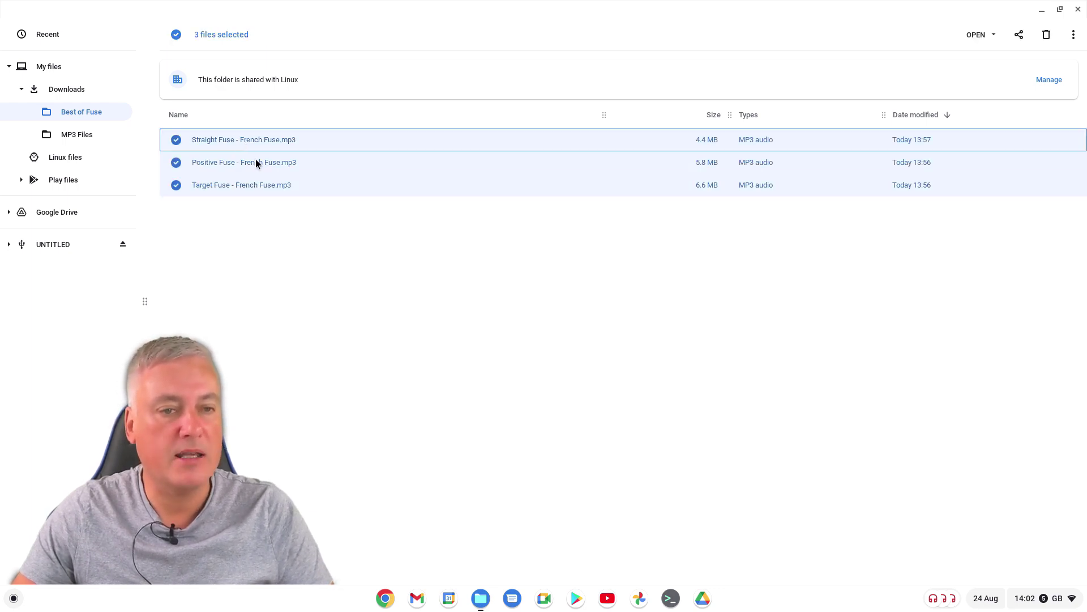
pyautogui.rightClick(256, 163)
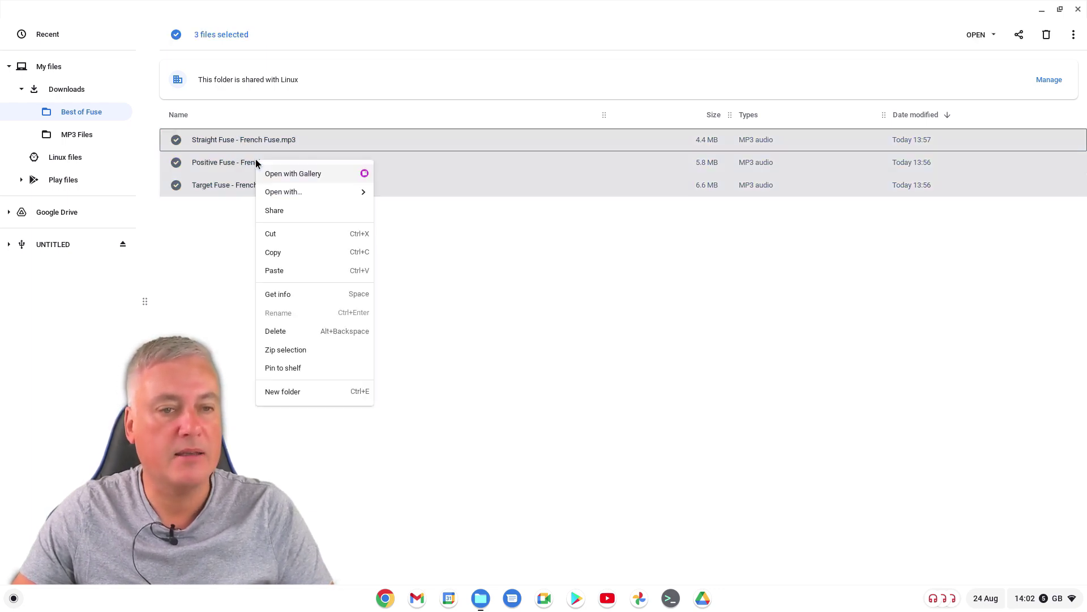
pyautogui.click(312, 175)
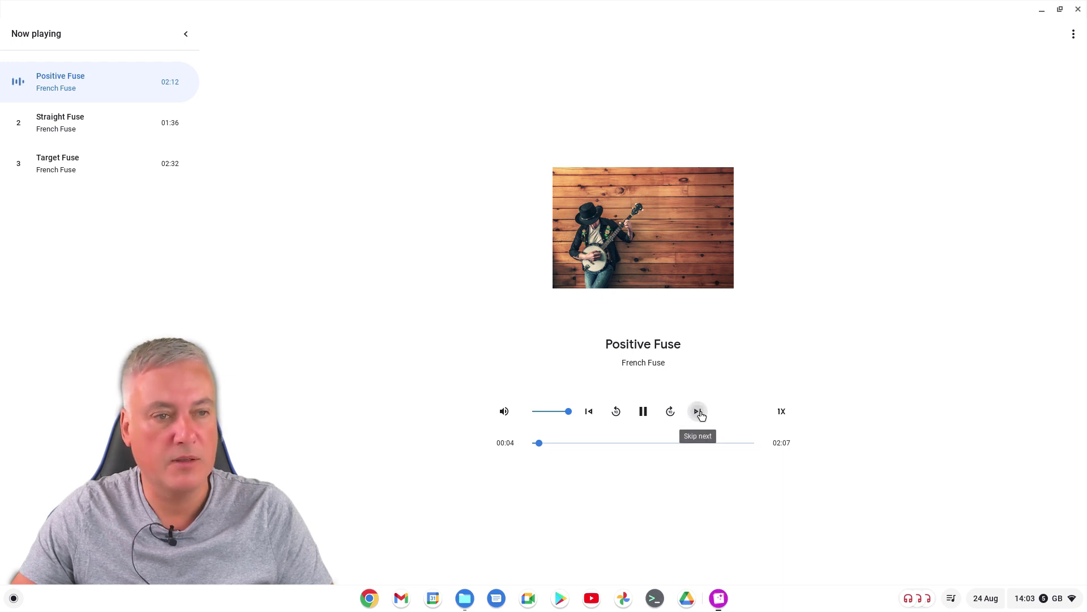
pyautogui.click(697, 411)
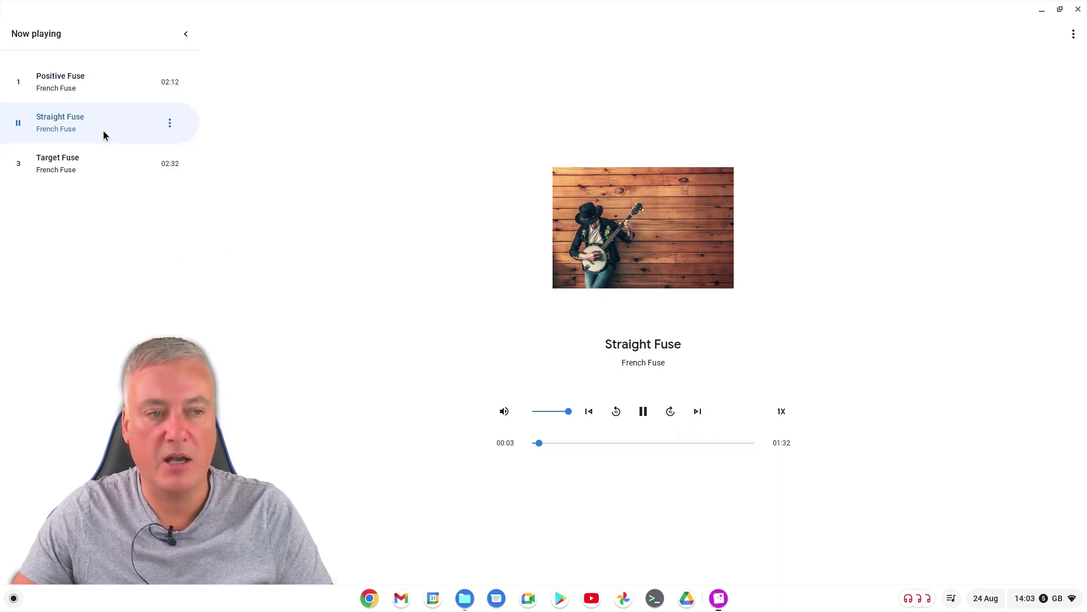
pyautogui.click(697, 413)
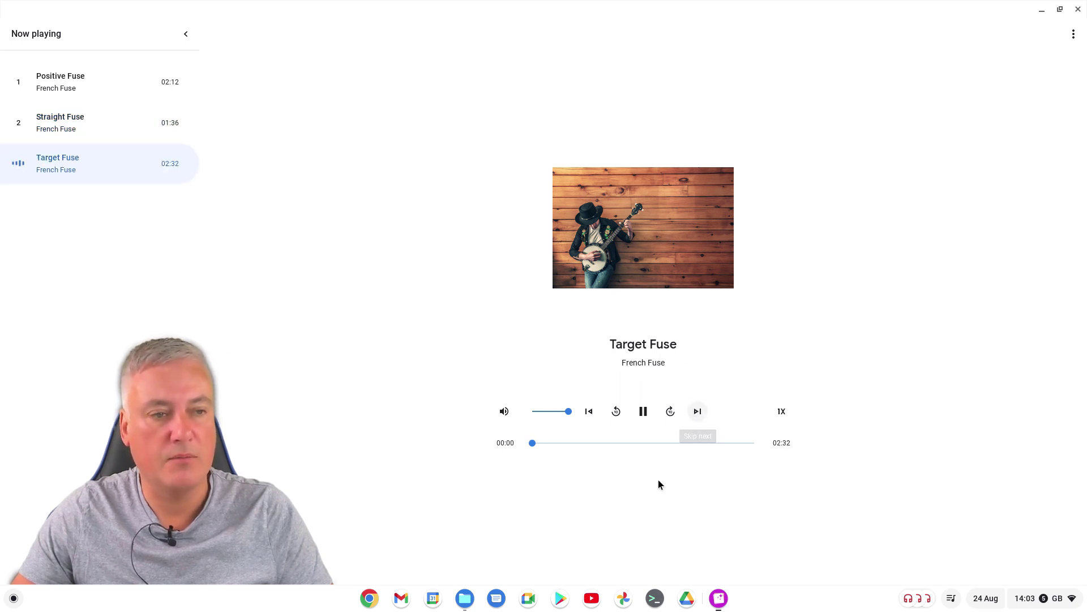